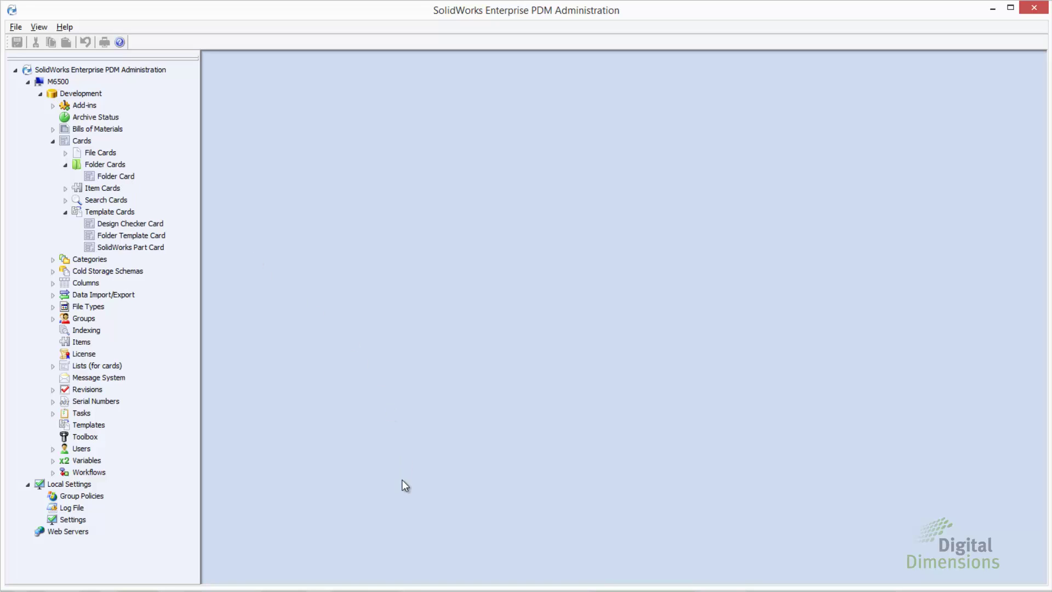
Step: Open the Development Folder Card for editing in the Card Editor
double_click(116, 175)
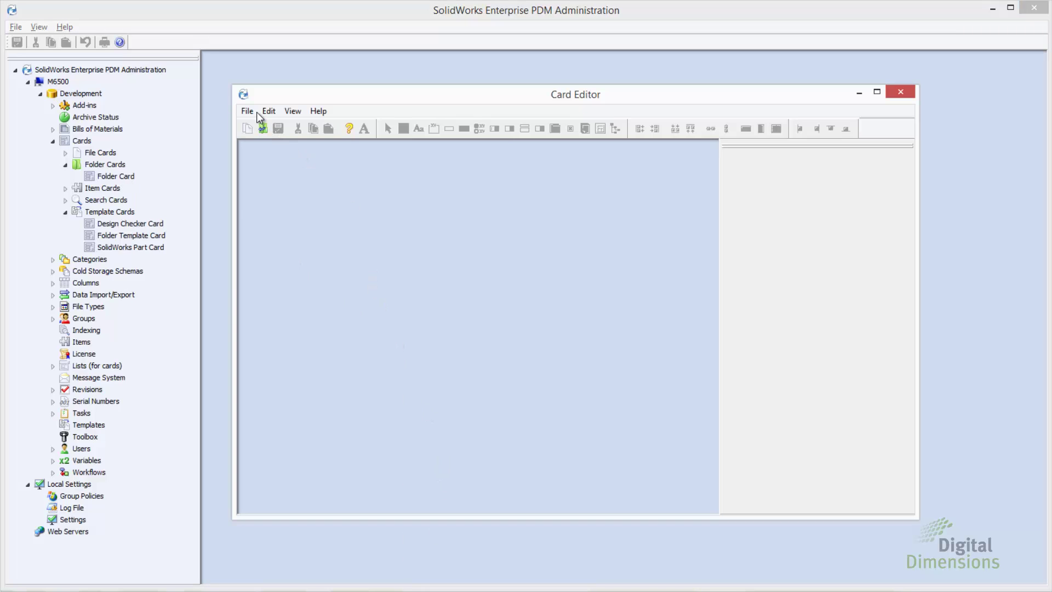
click(256, 111)
click(265, 140)
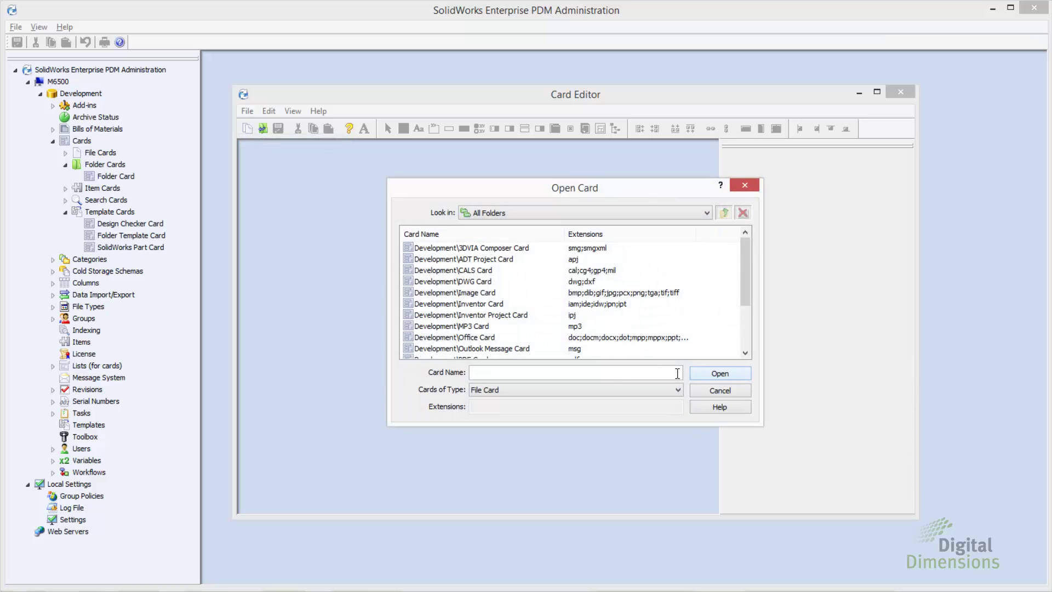
click(558, 391)
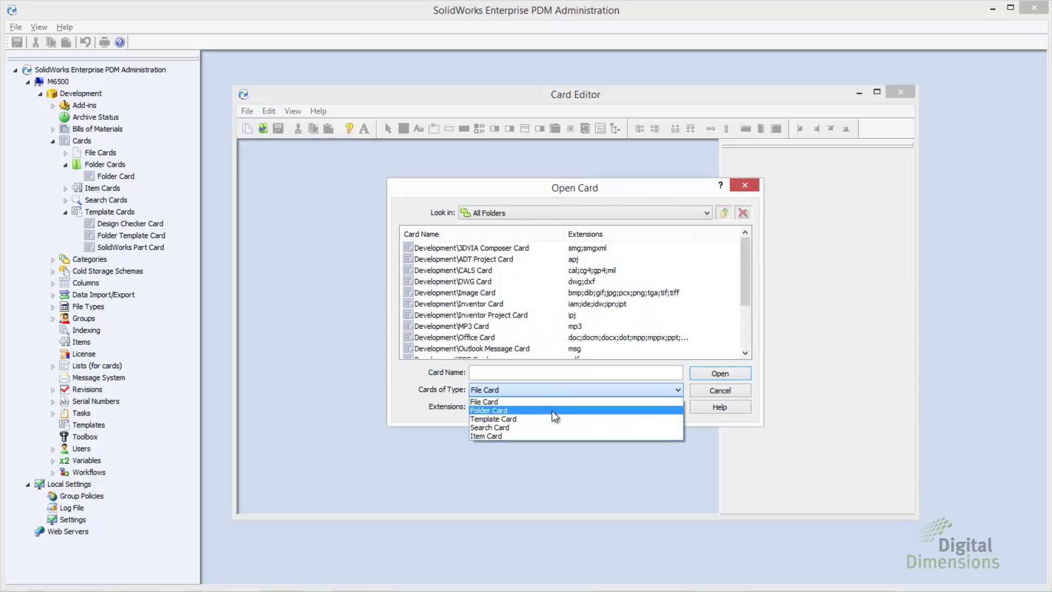
click(551, 411)
click(450, 248)
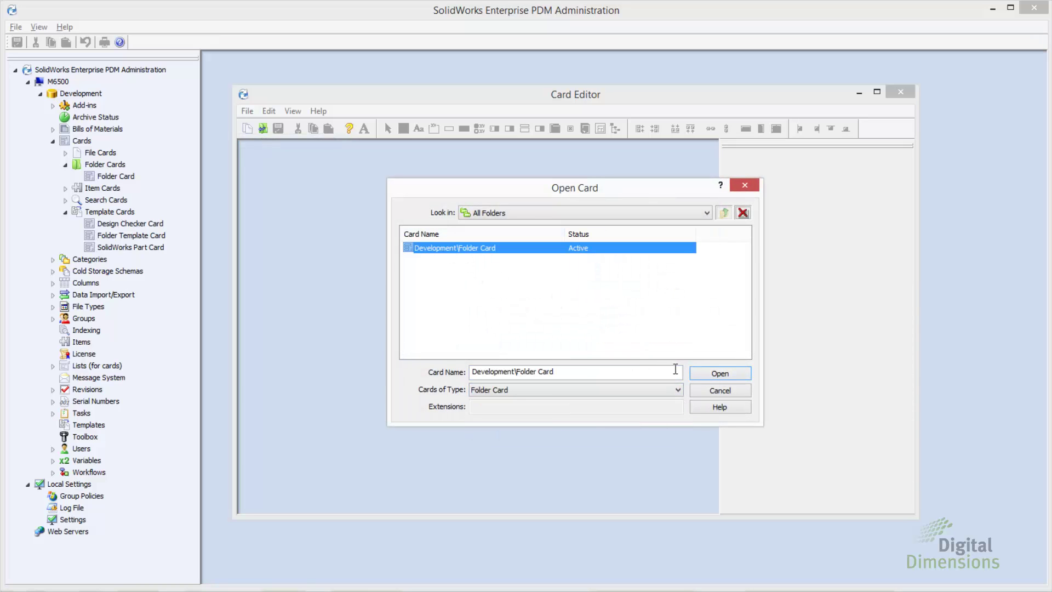
click(700, 373)
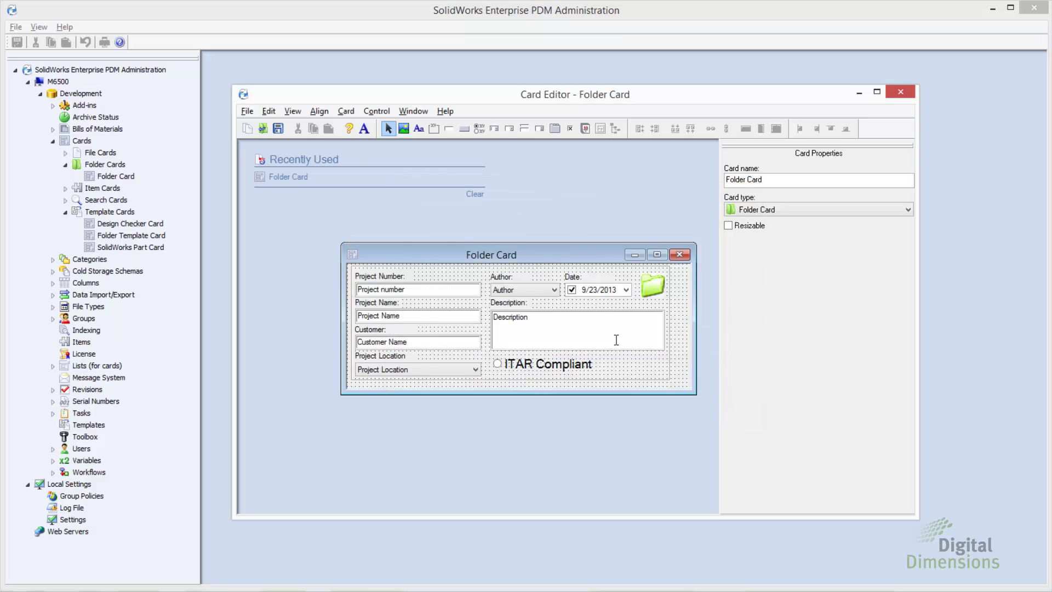
Step: Review the Project number, Author, Date, Project Name, Project Location and ITAR Compliant field settings
drag(501, 252, 410, 160)
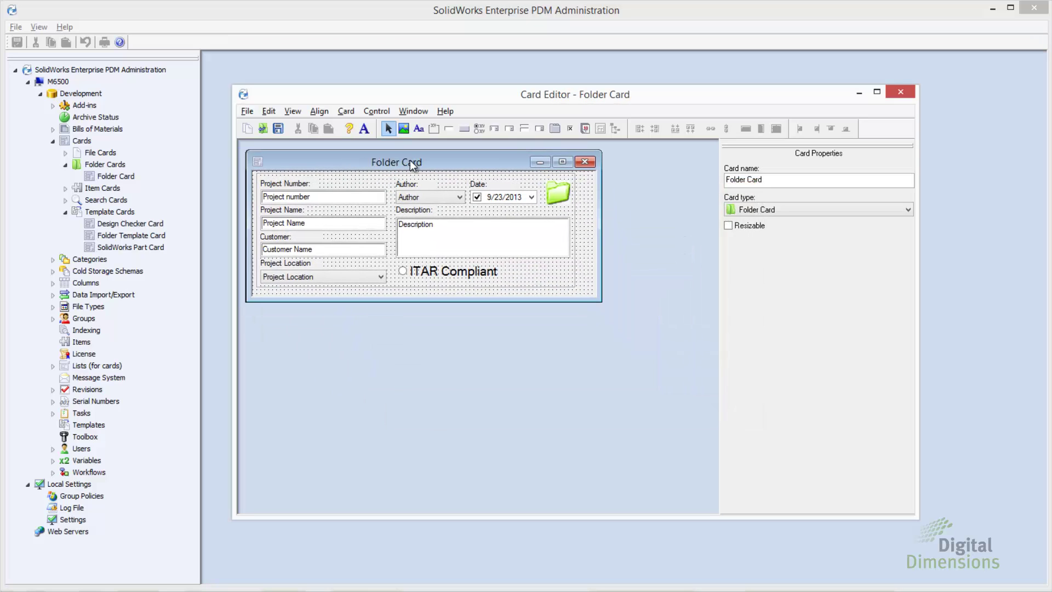
click(371, 197)
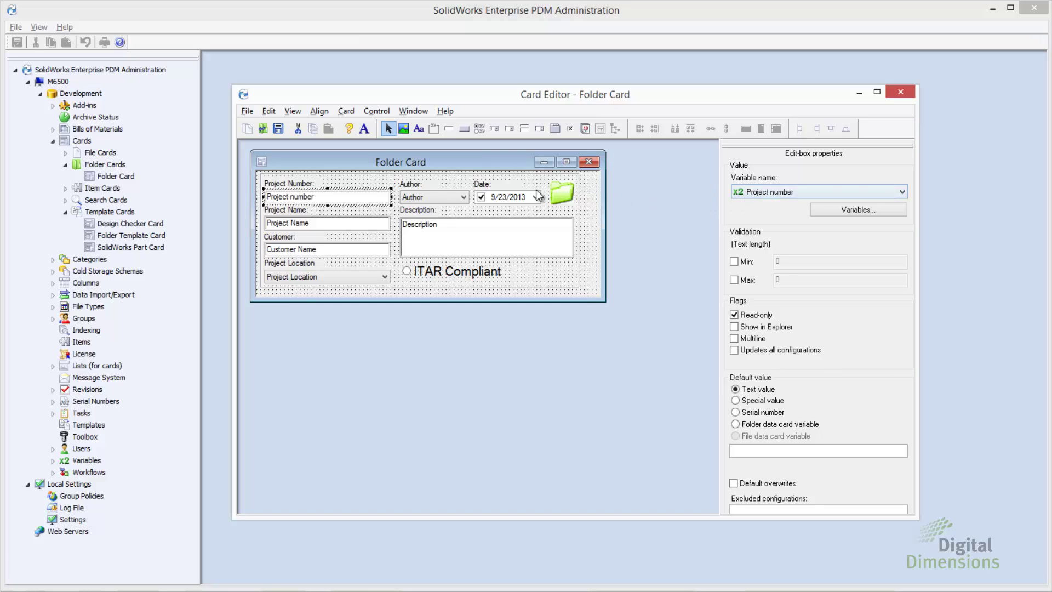
click(454, 197)
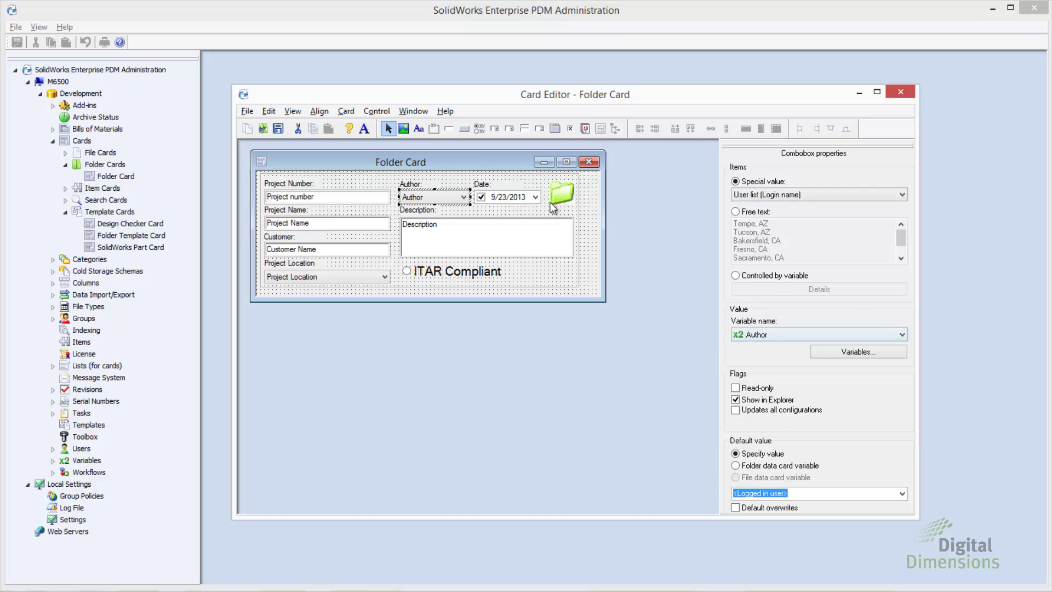
click(513, 201)
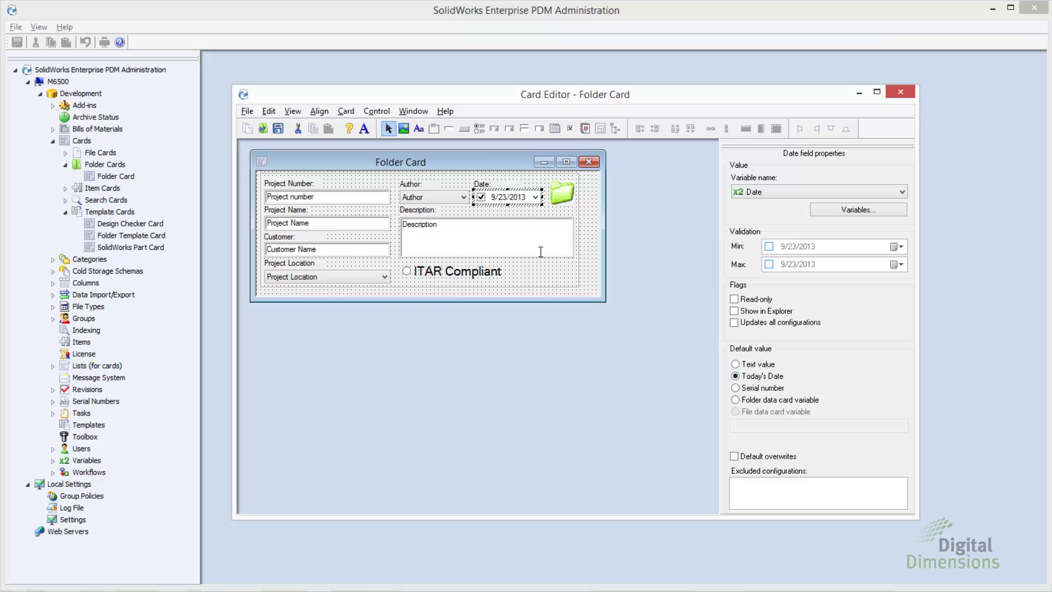
click(366, 221)
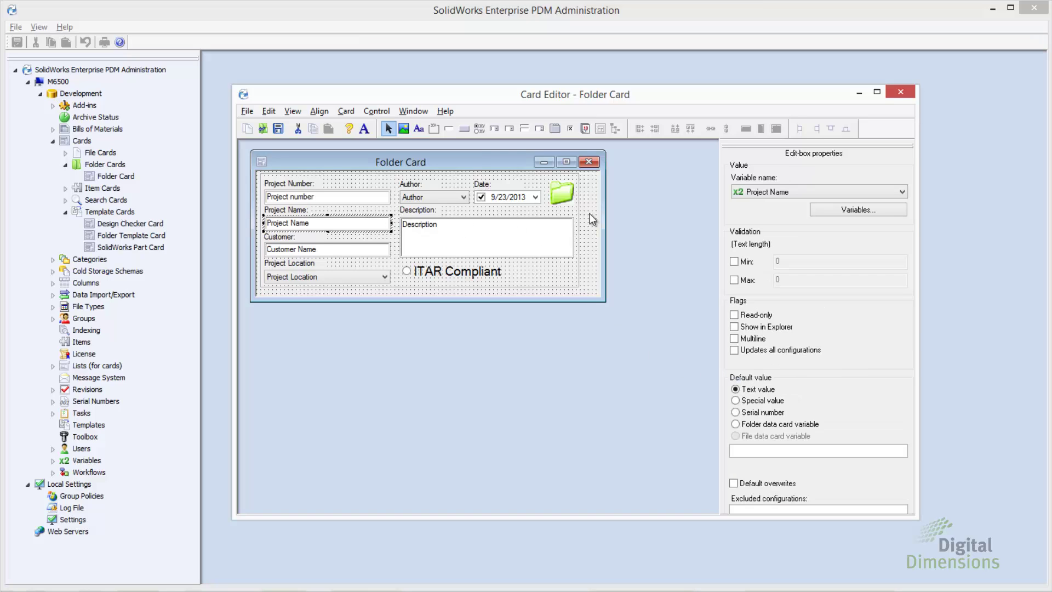
click(345, 278)
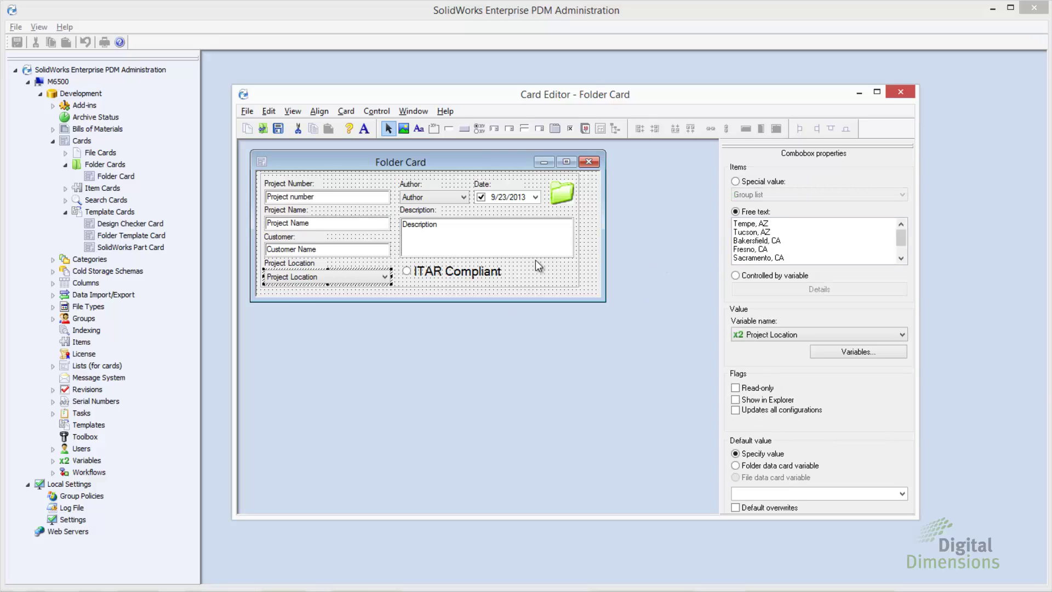
click(491, 275)
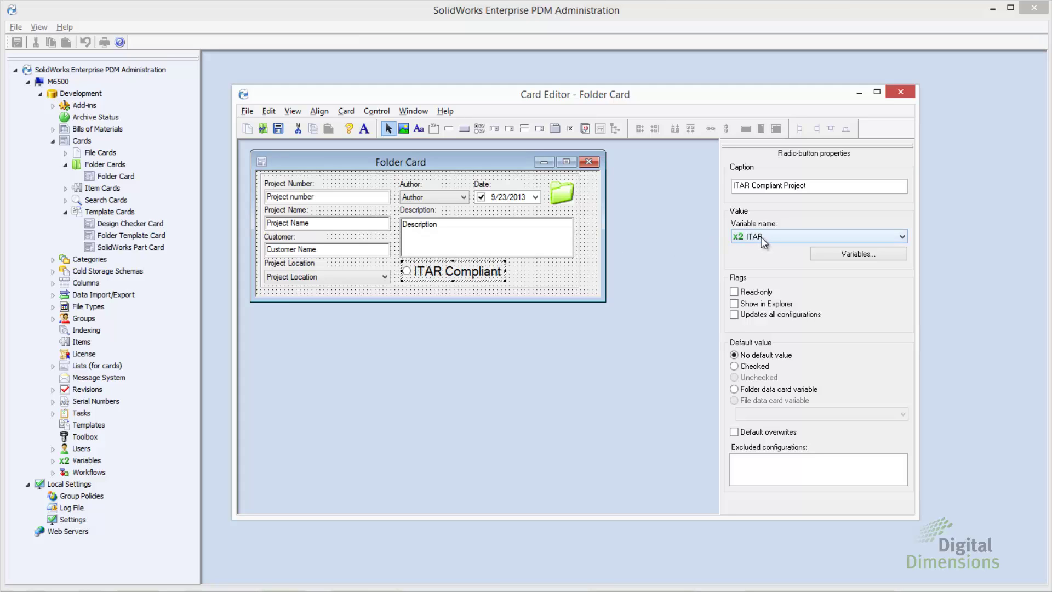
click(262, 129)
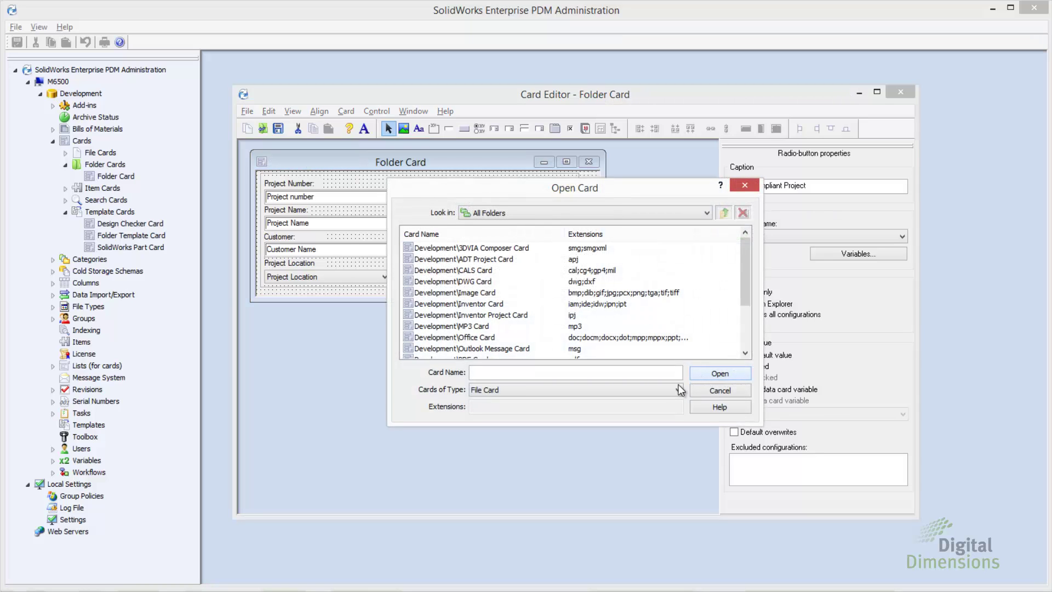
Step: Open the Folder Template Card and position it below the Folder Card
click(674, 390)
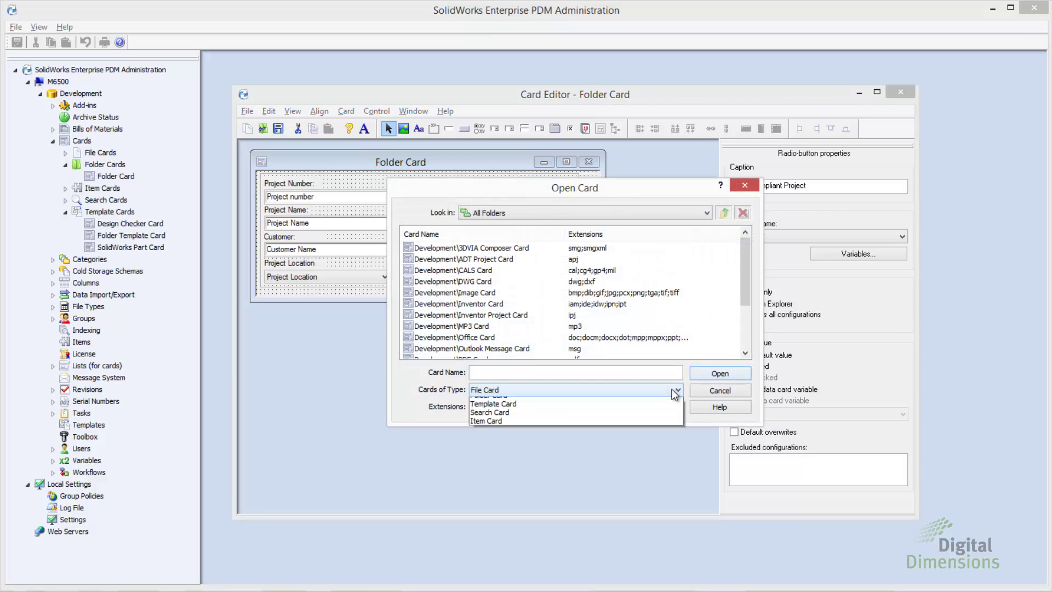
click(653, 417)
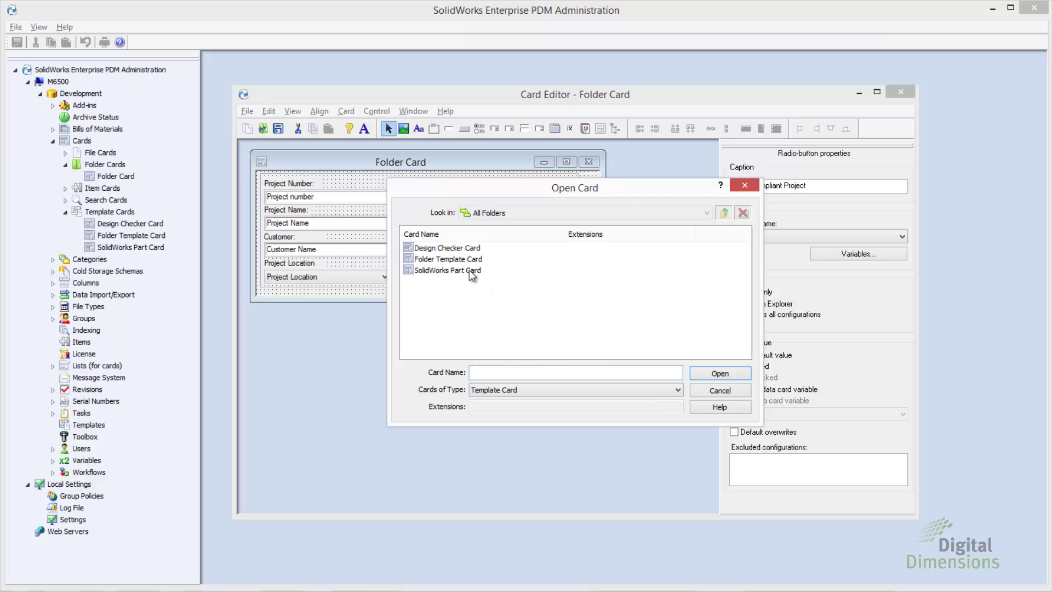
click(462, 259)
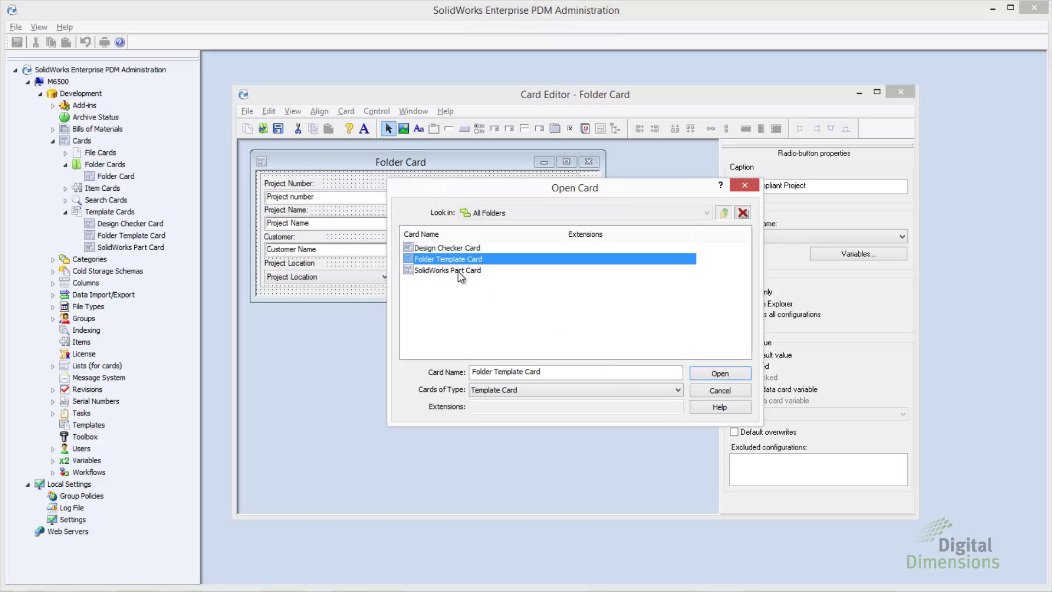
click(712, 376)
drag(605, 271, 517, 335)
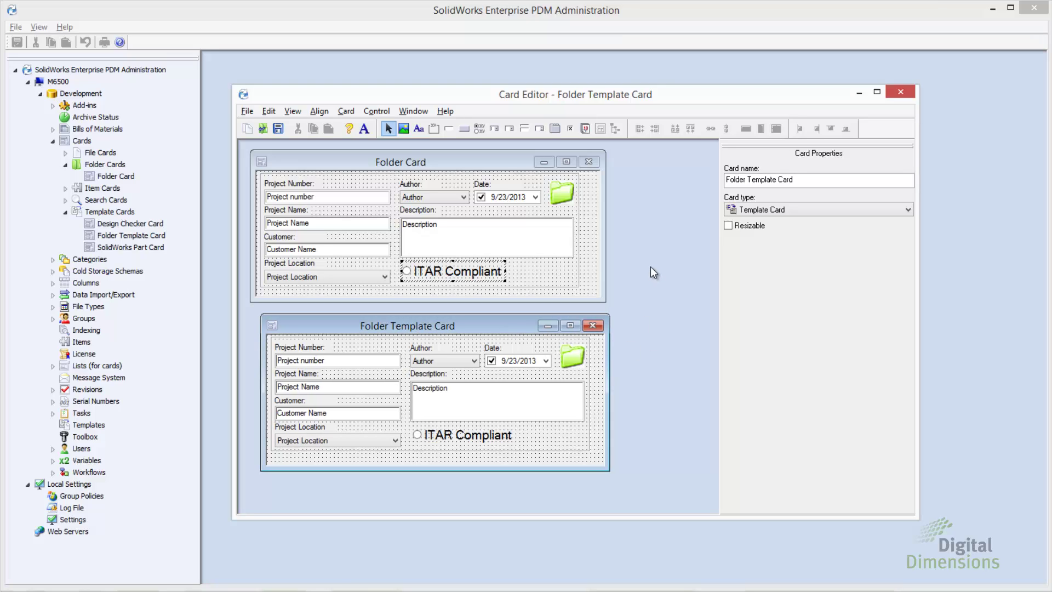
Step: Switch between the two cards to compare their Project number settings
click(592, 262)
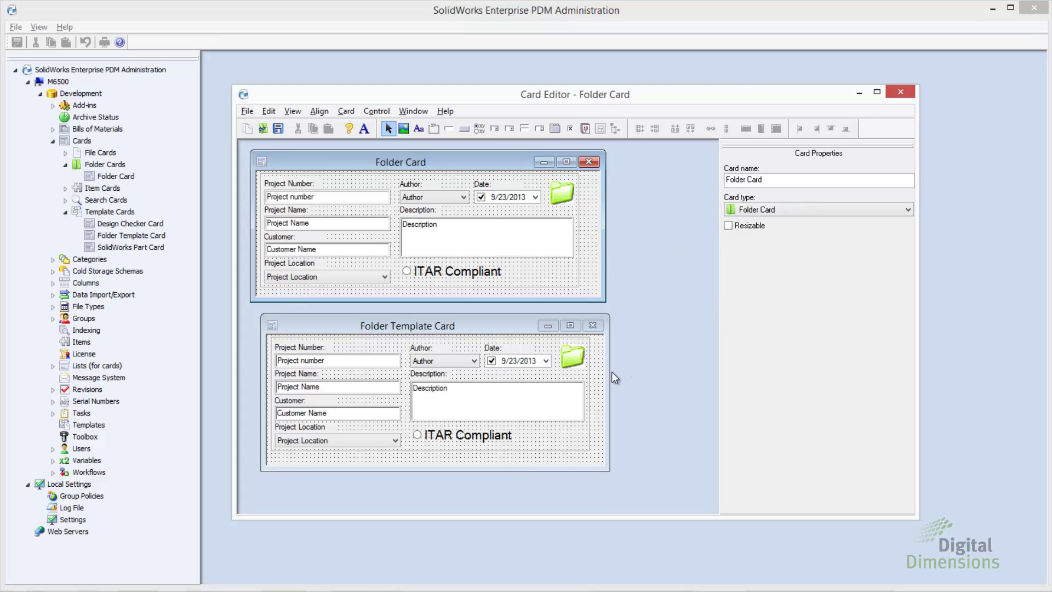
click(598, 373)
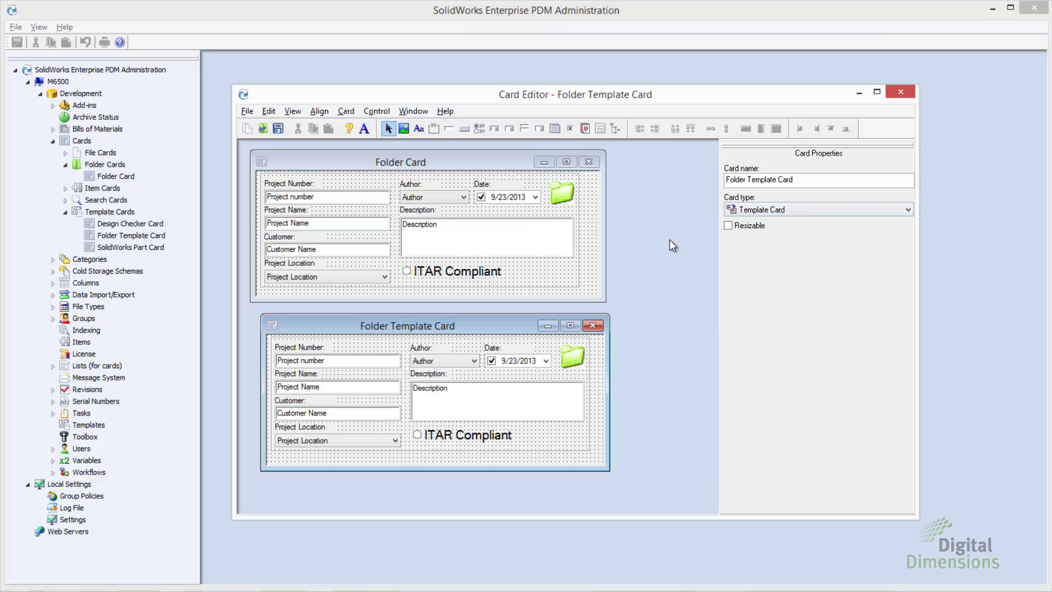
click(338, 197)
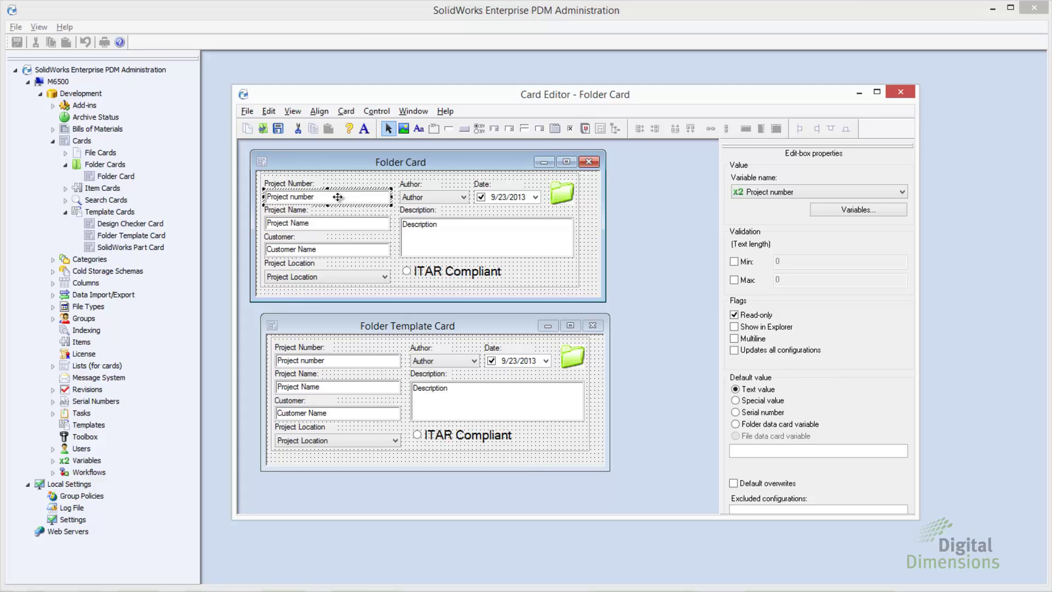
Step: Default the template's Project number to the Project Number serial number and save the card
click(332, 333)
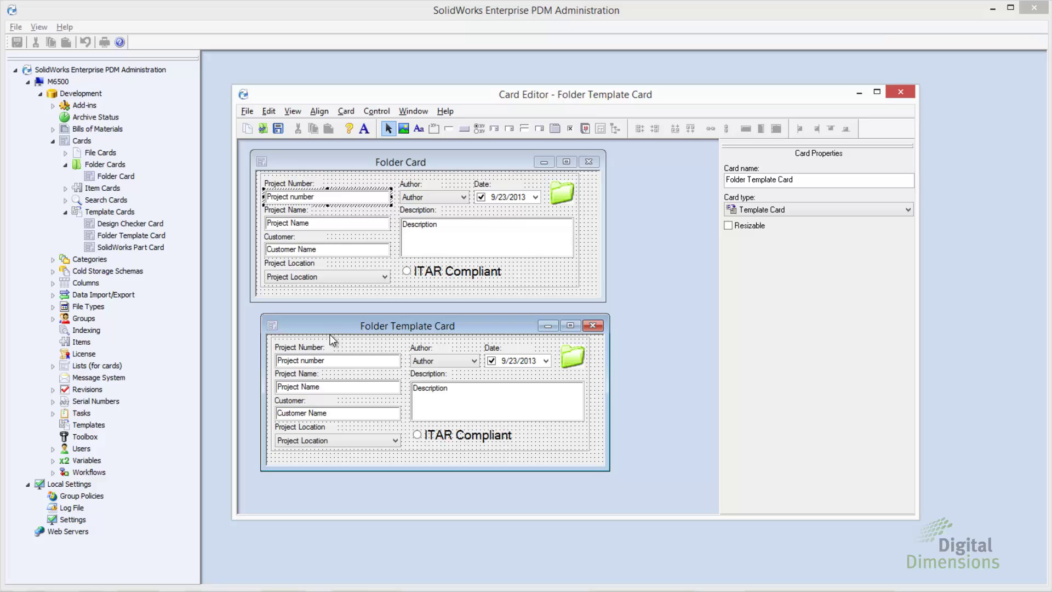
click(336, 359)
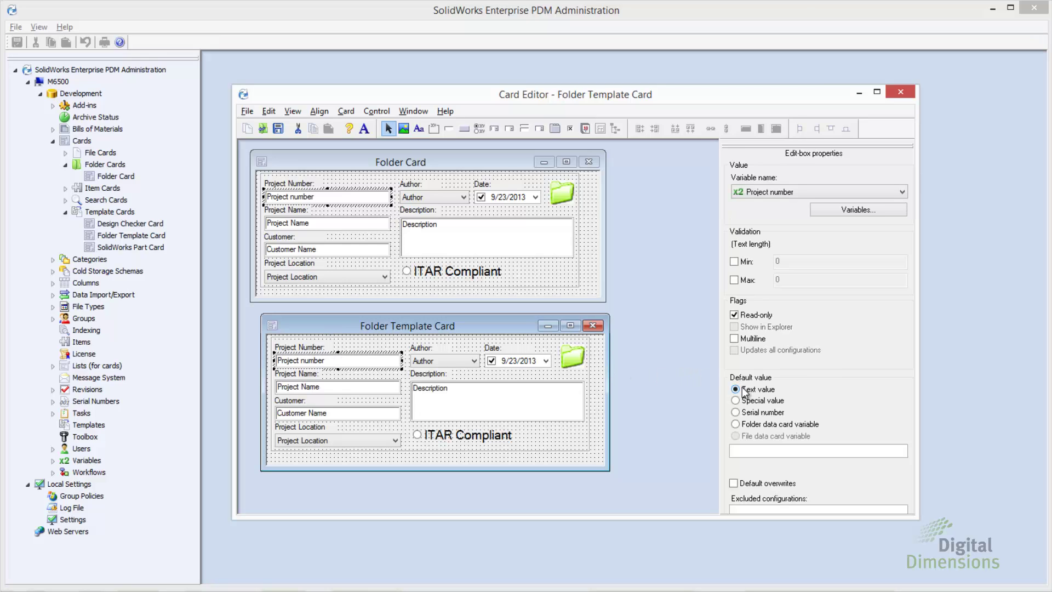
click(749, 413)
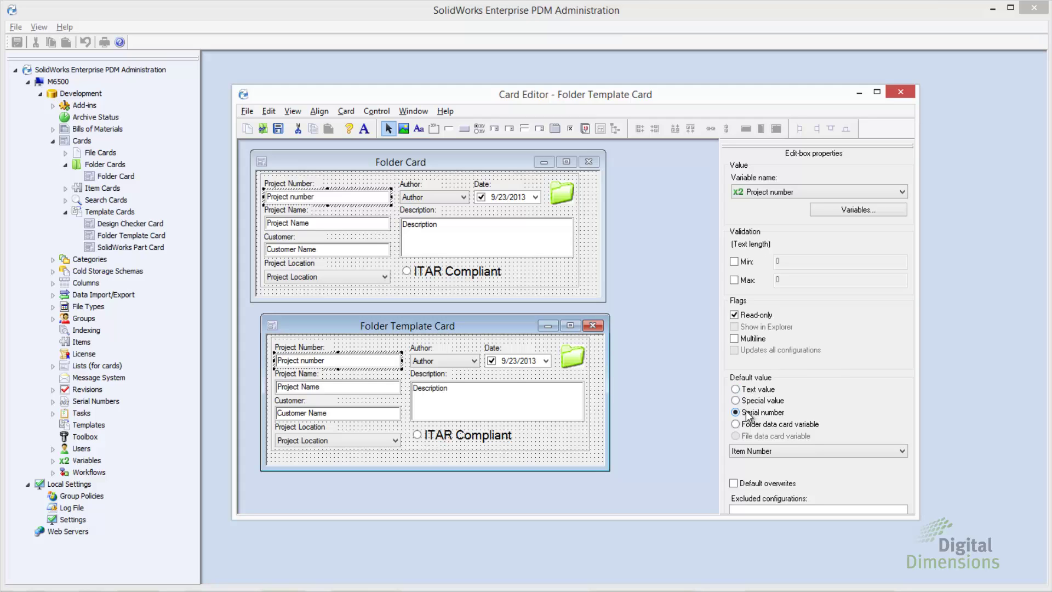
click(769, 452)
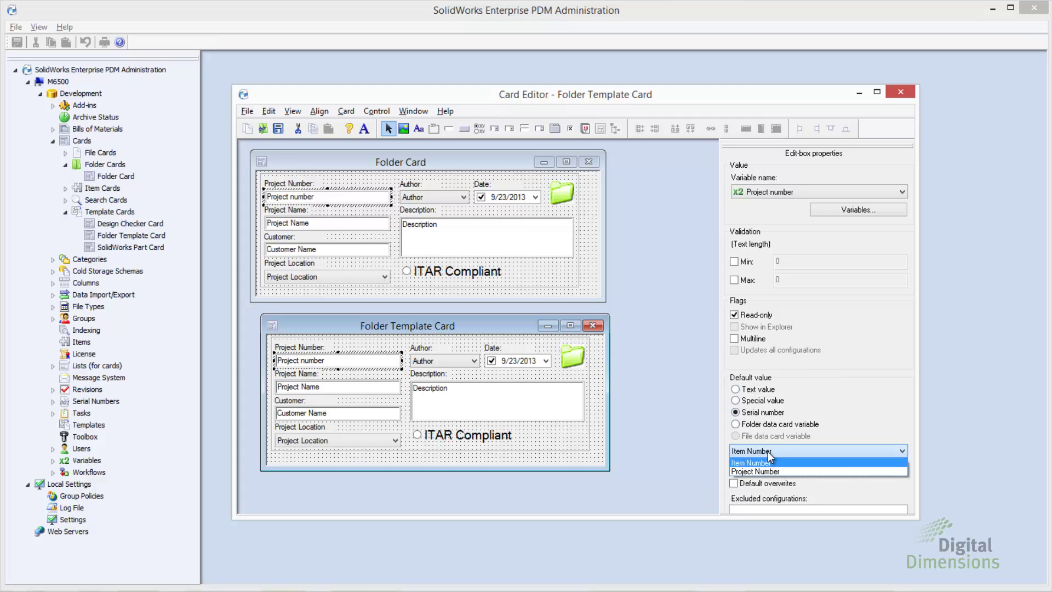
click(769, 471)
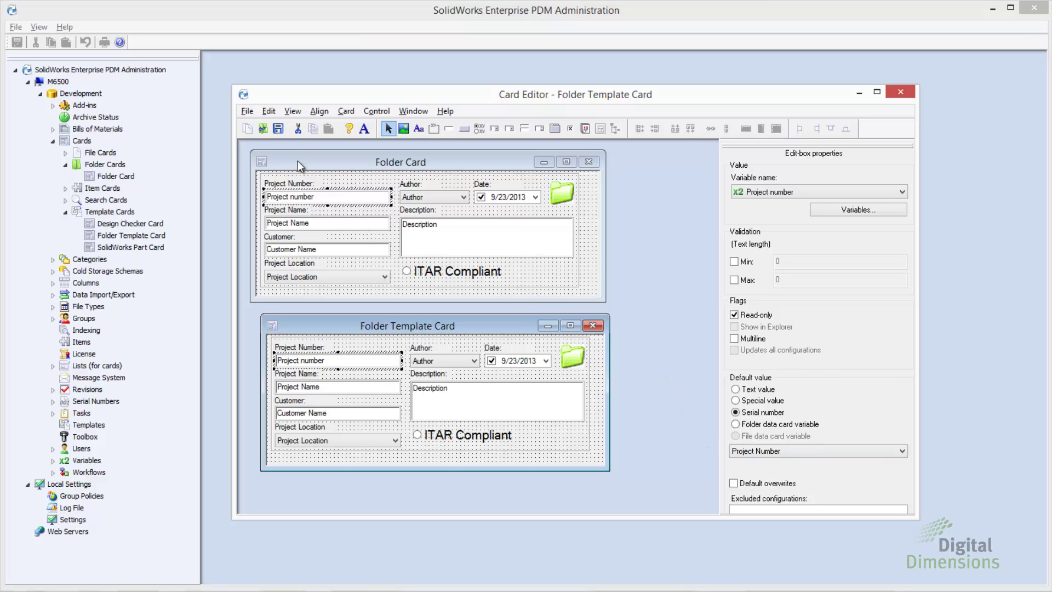
click(278, 129)
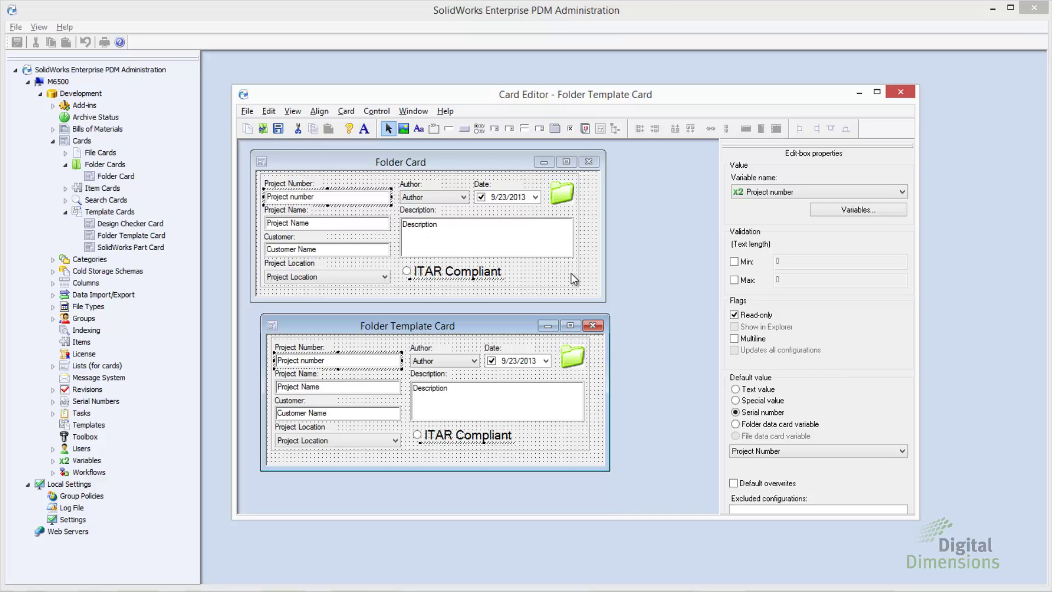
Step: Close both cards, discarding the Folder Card's unsaved changes
click(592, 325)
click(590, 162)
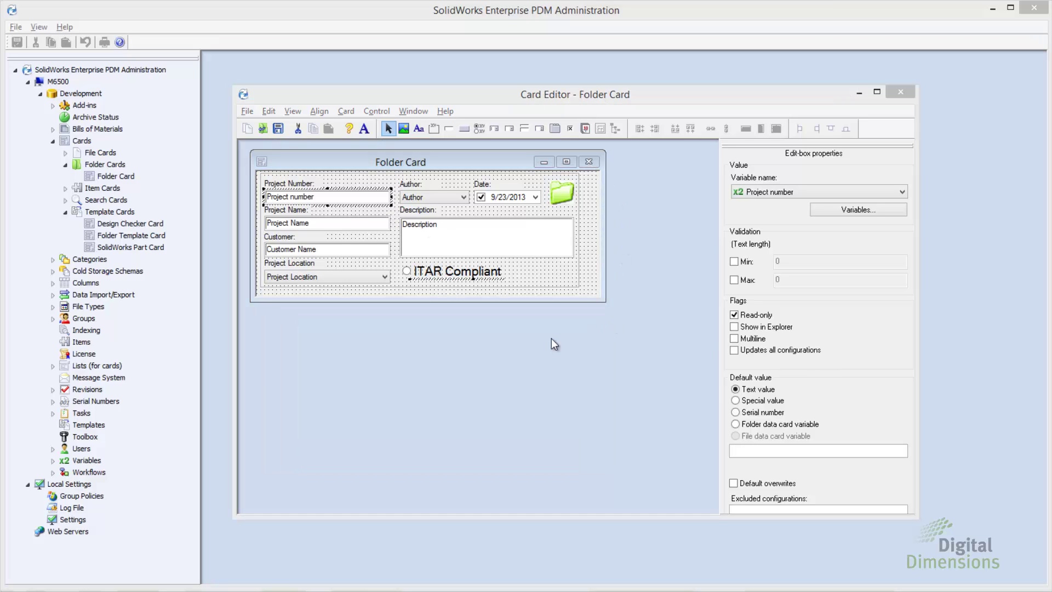
click(612, 337)
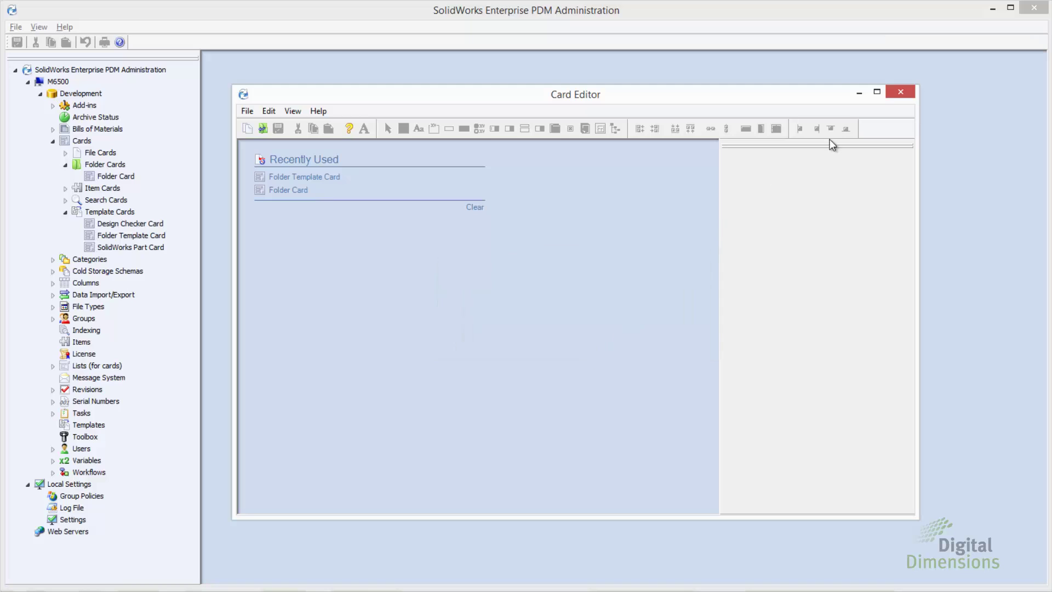
Step: Close the Card Editor and start a new template with menu string 'New Project'
click(860, 92)
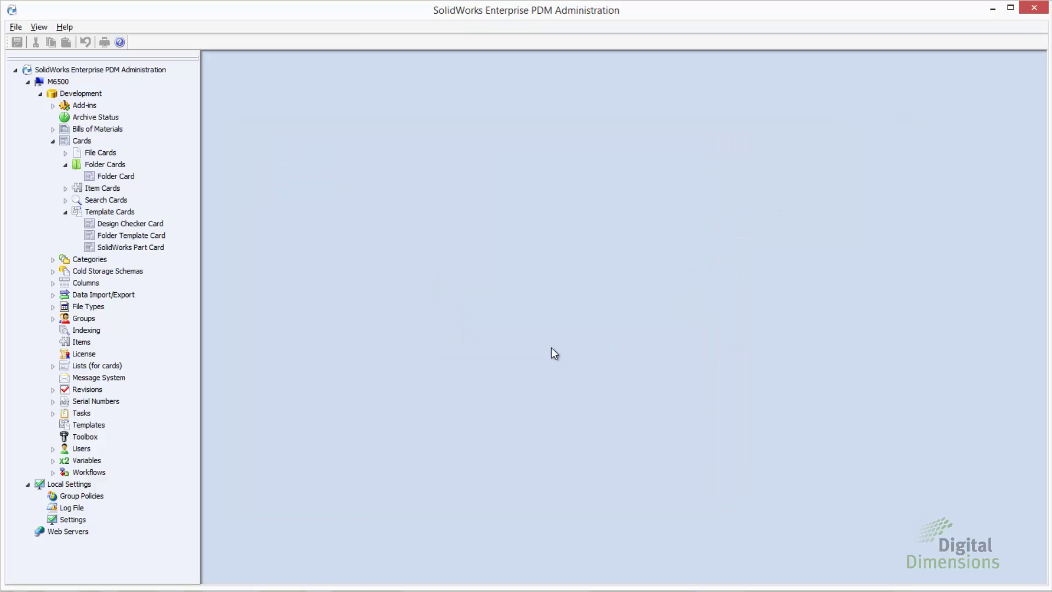
right_click(91, 424)
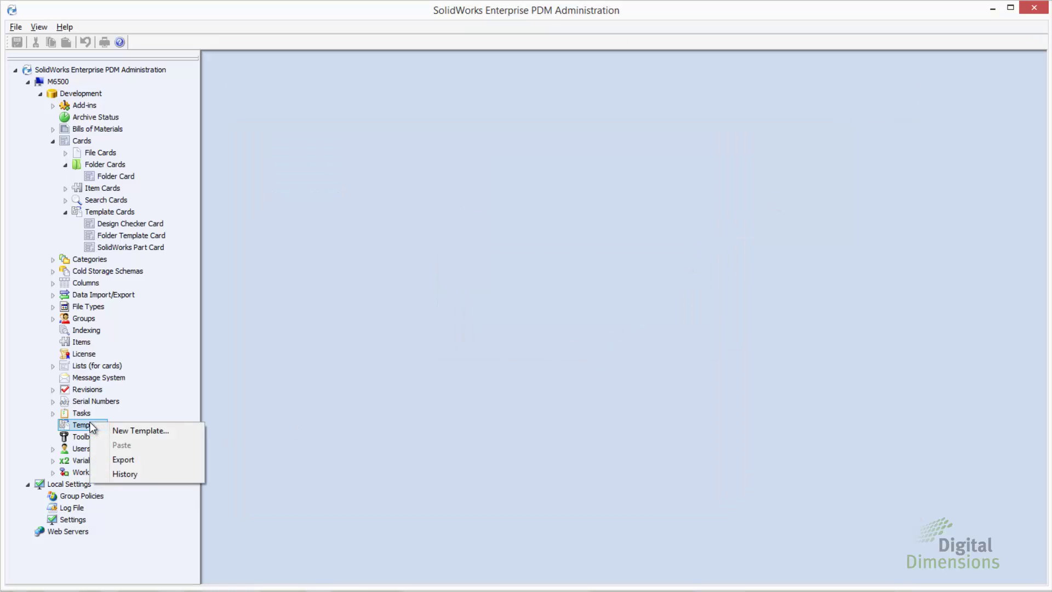
click(124, 431)
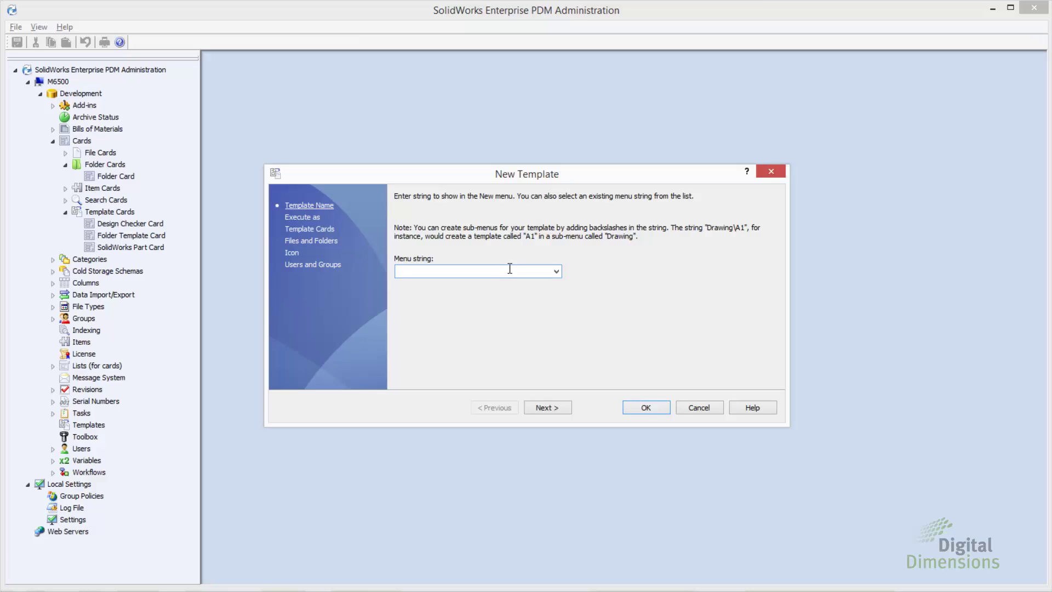
text(New Project)
click(543, 408)
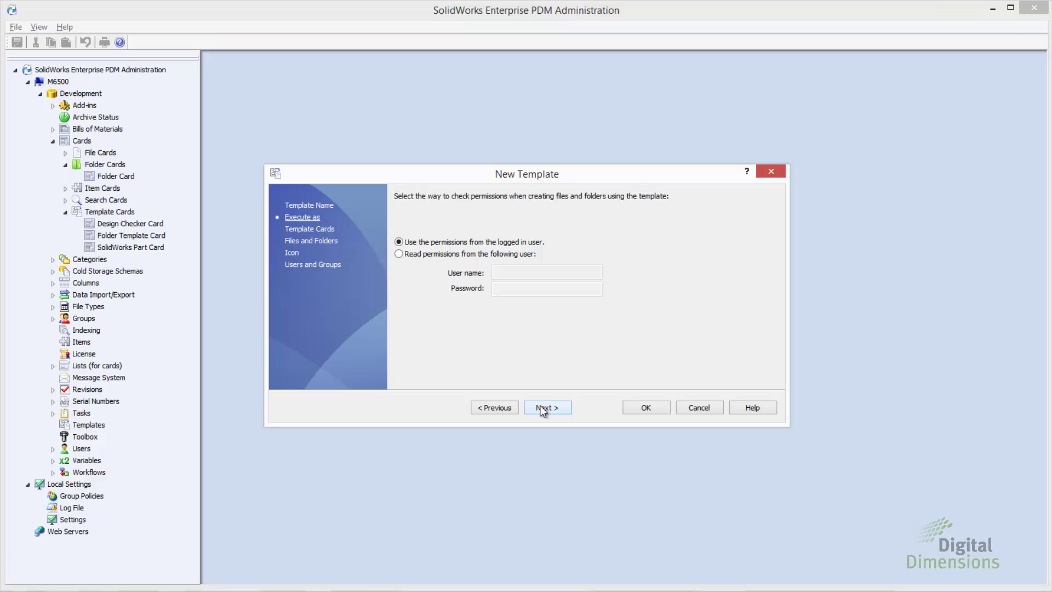
Step: Add the Folder Template Card to the New Project template's cards
click(542, 408)
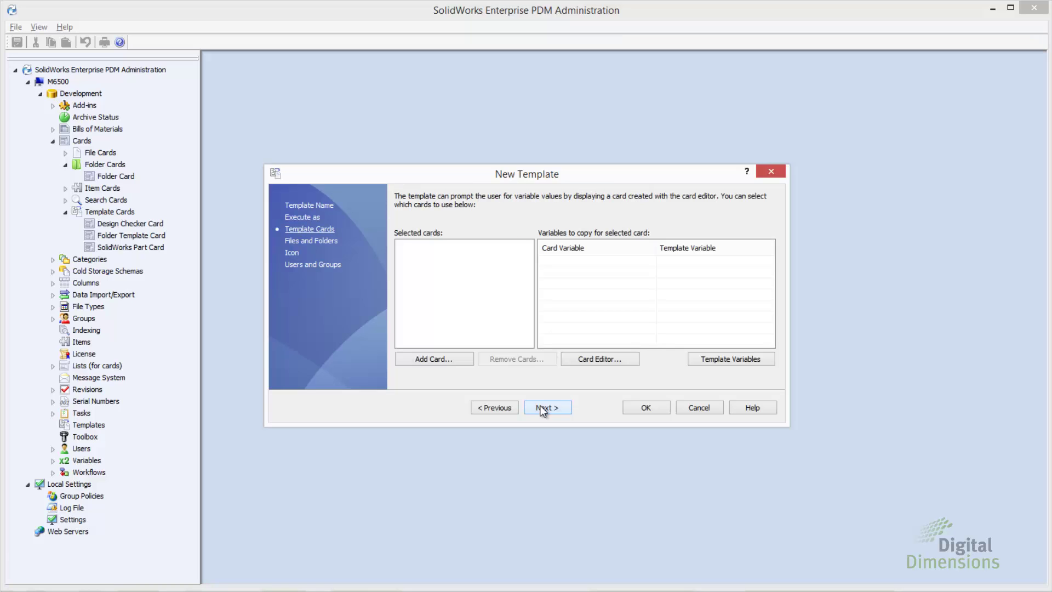
click(456, 361)
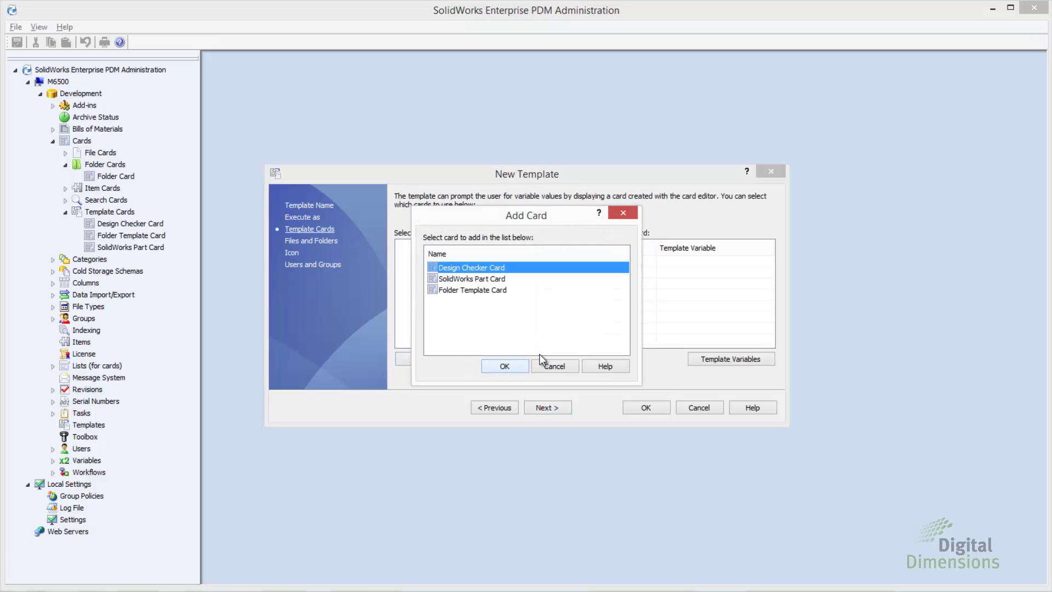
click(499, 290)
click(507, 366)
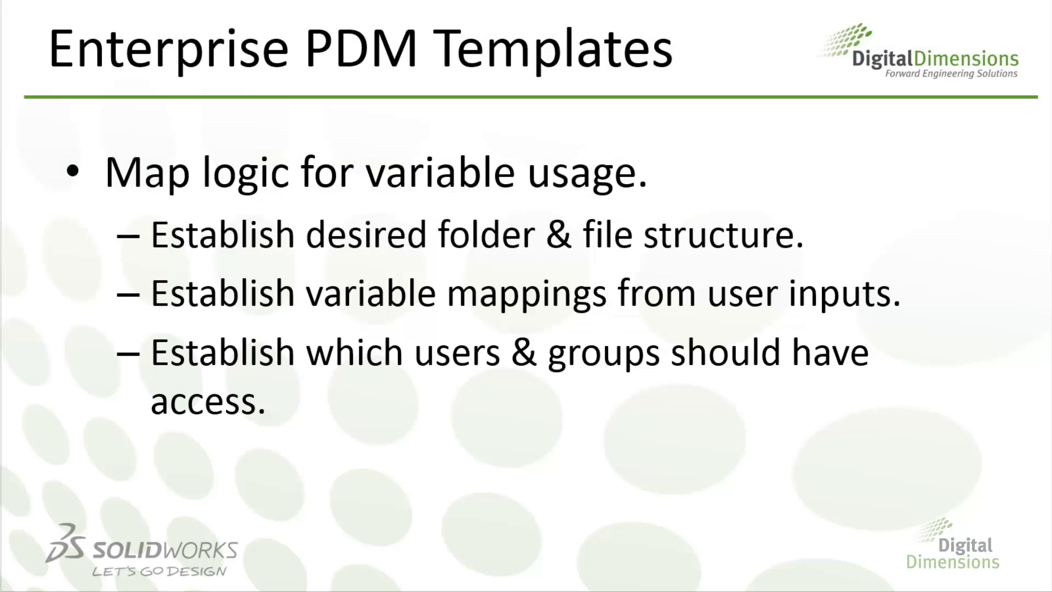
Step: Advance the slideshow to the 'Template Variables' slide
key(Right)
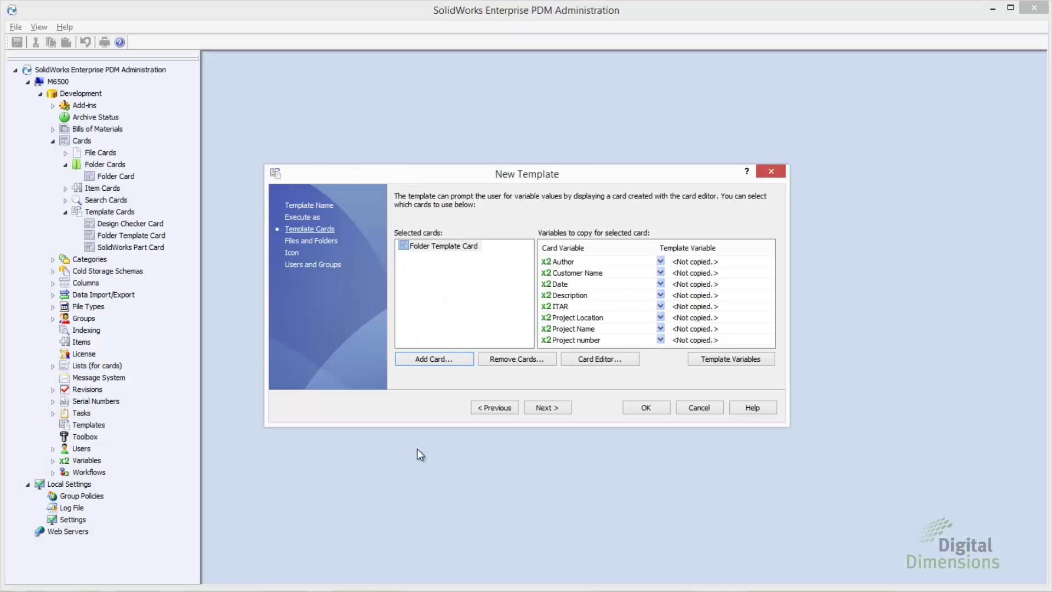
Step: Add t_Author ('Enter Author Name') and t_CustomerName ('Enter Customer Name') template variables
click(719, 359)
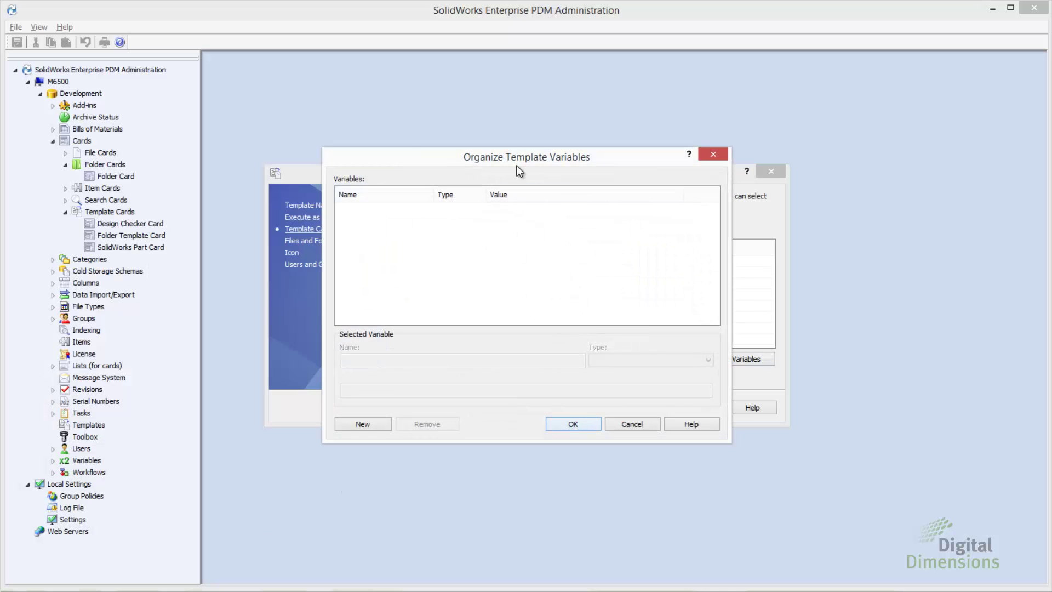
drag(519, 153, 803, 157)
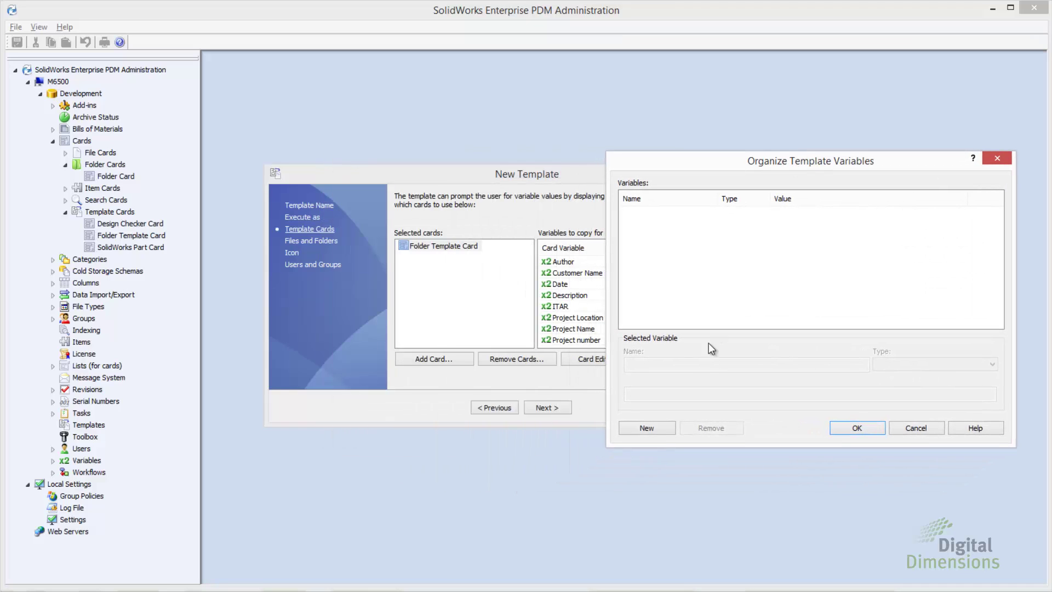
click(648, 427)
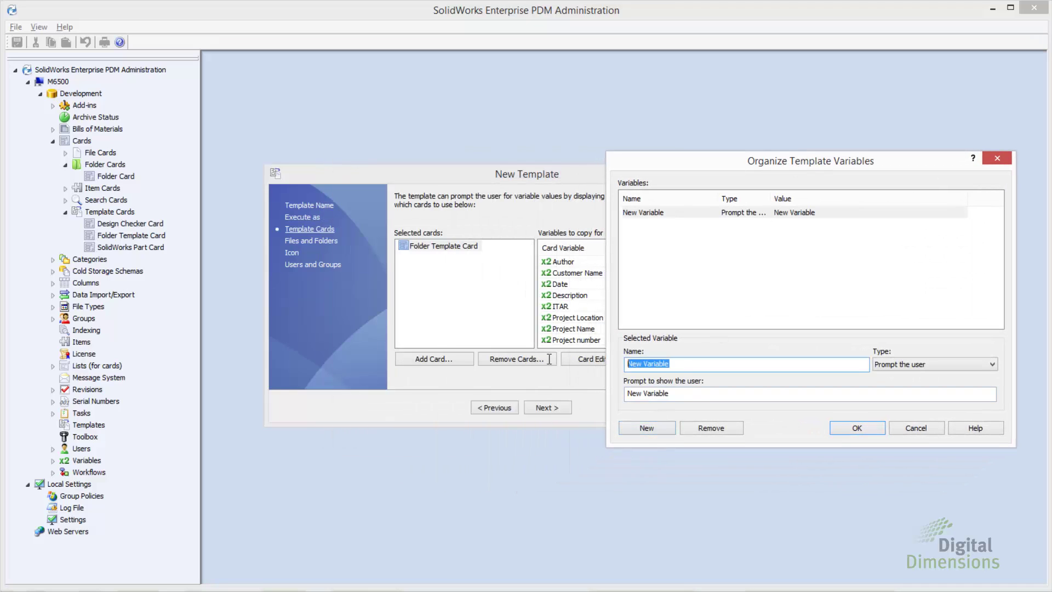
text(_Author)
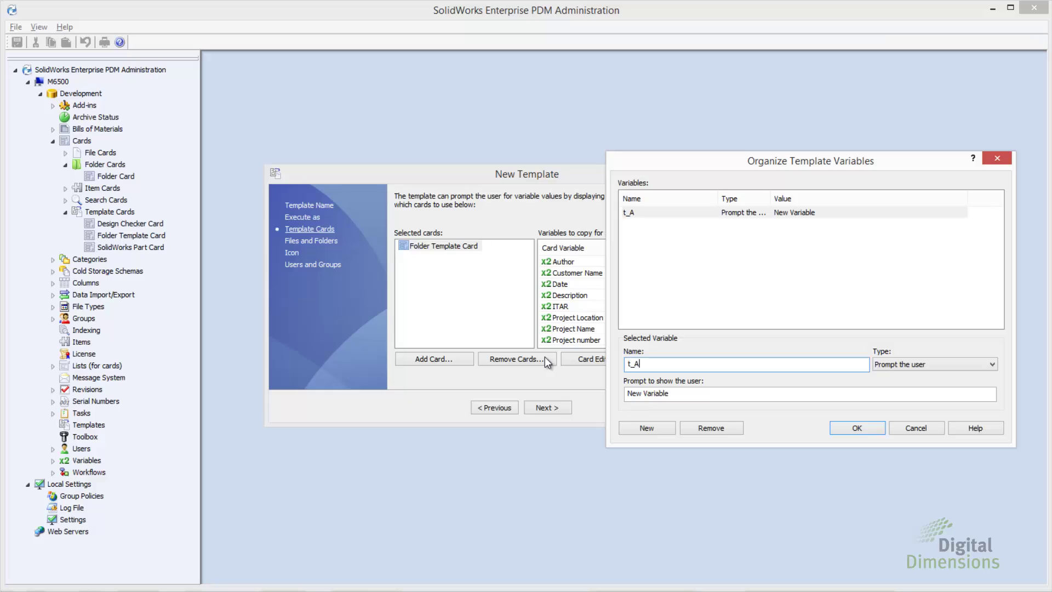
key(Tab)
key(Tab)
text(En)
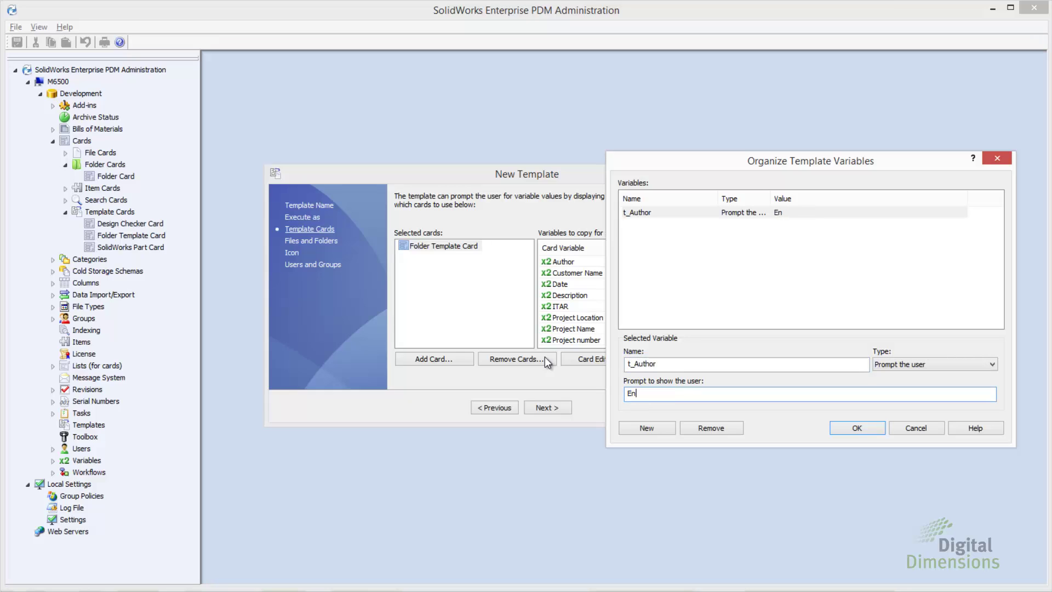
text(ter Author Name)
click(649, 427)
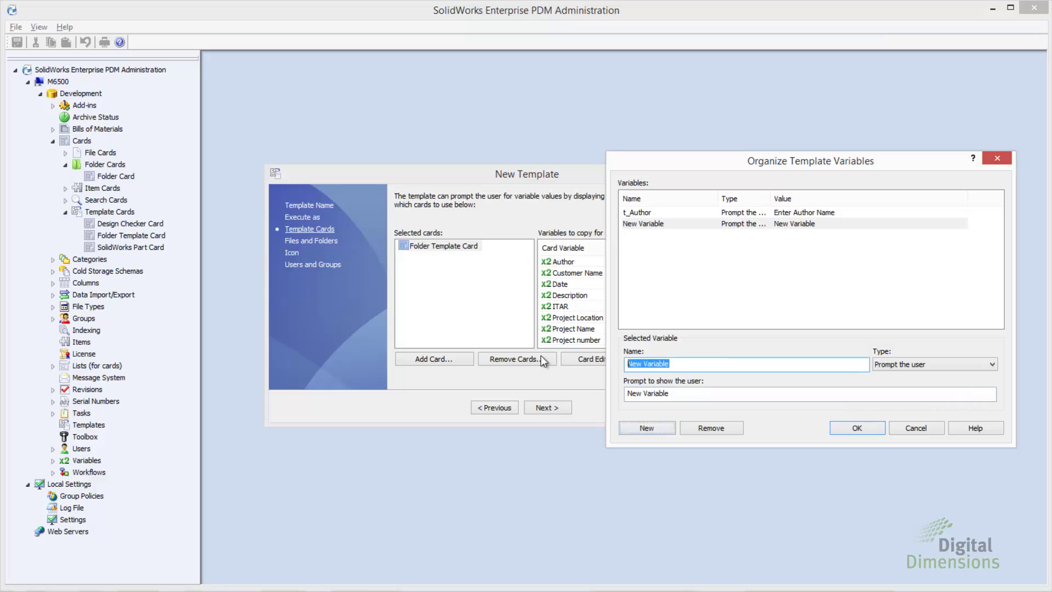
text(t_C)
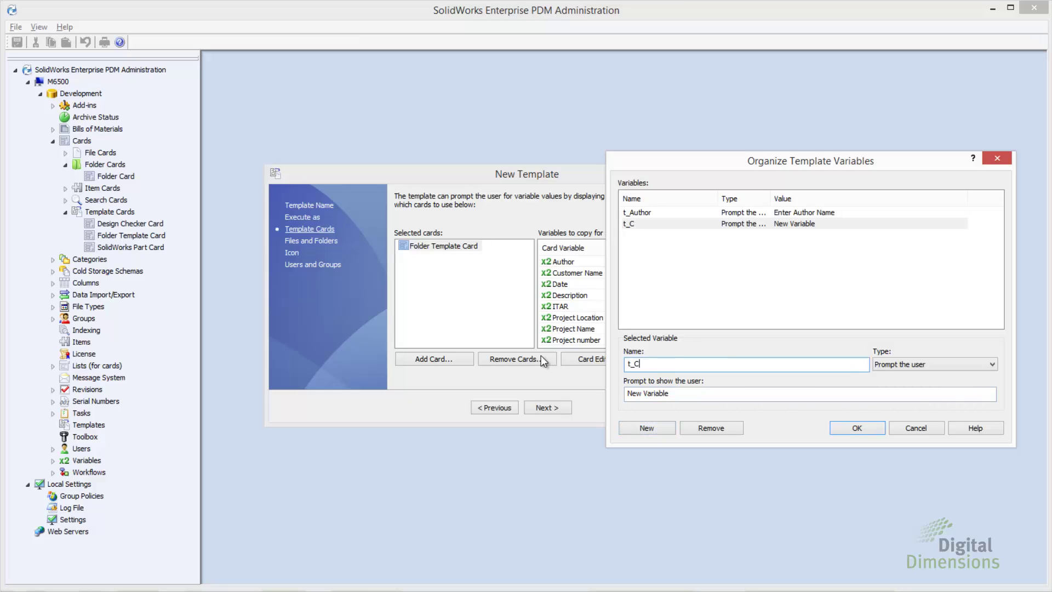
text(ustomerName)
key(Tab)
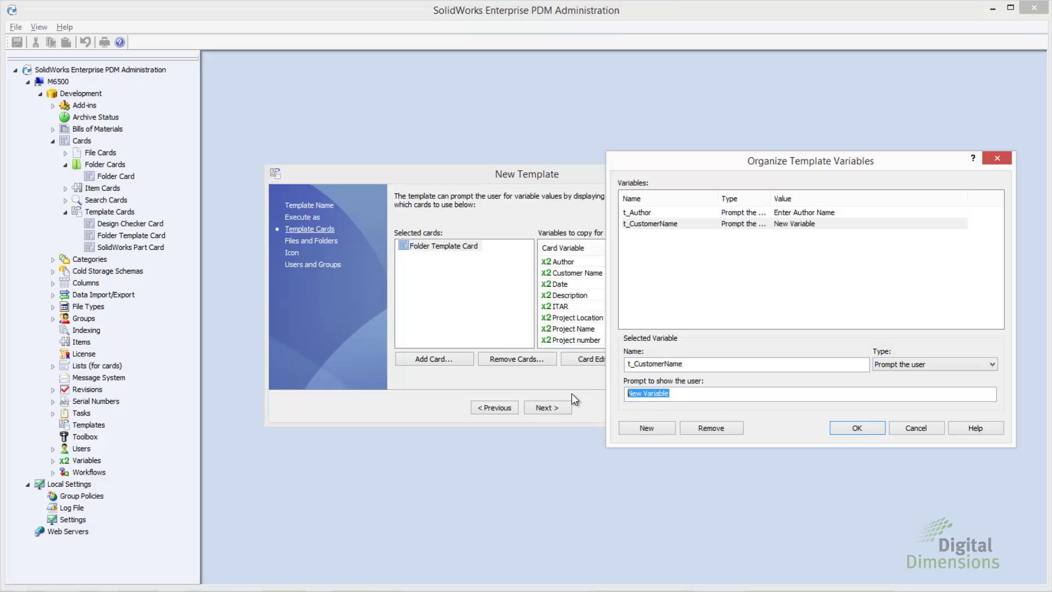
text(Enter Customer Name)
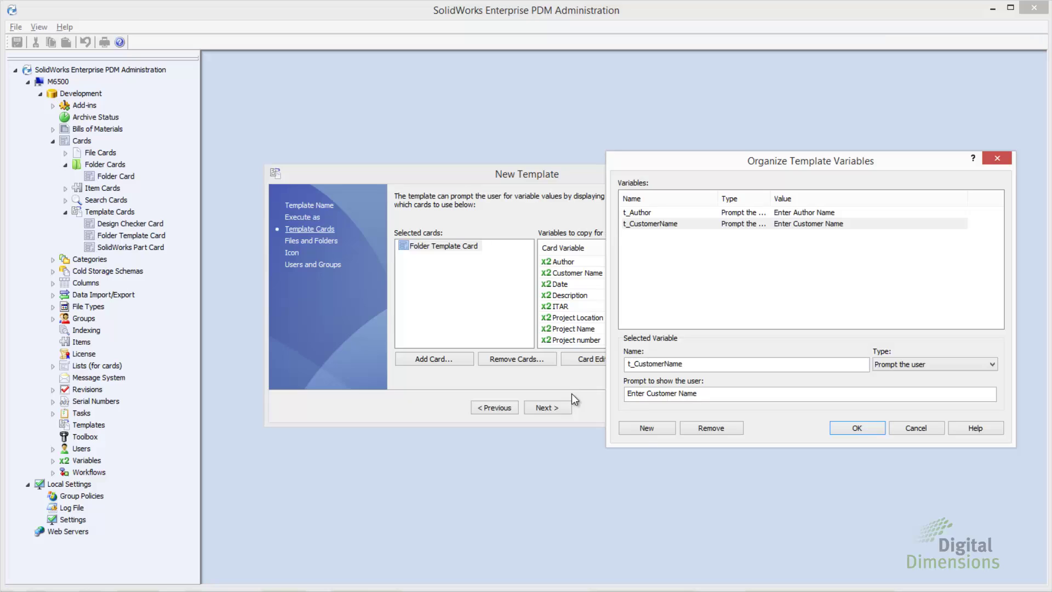
Step: Add t_Date ('Enter Date'), t_ITAR ('Enter ITAR Disposition') and t_ProjLoc ('Enter Project Location') variables
click(646, 428)
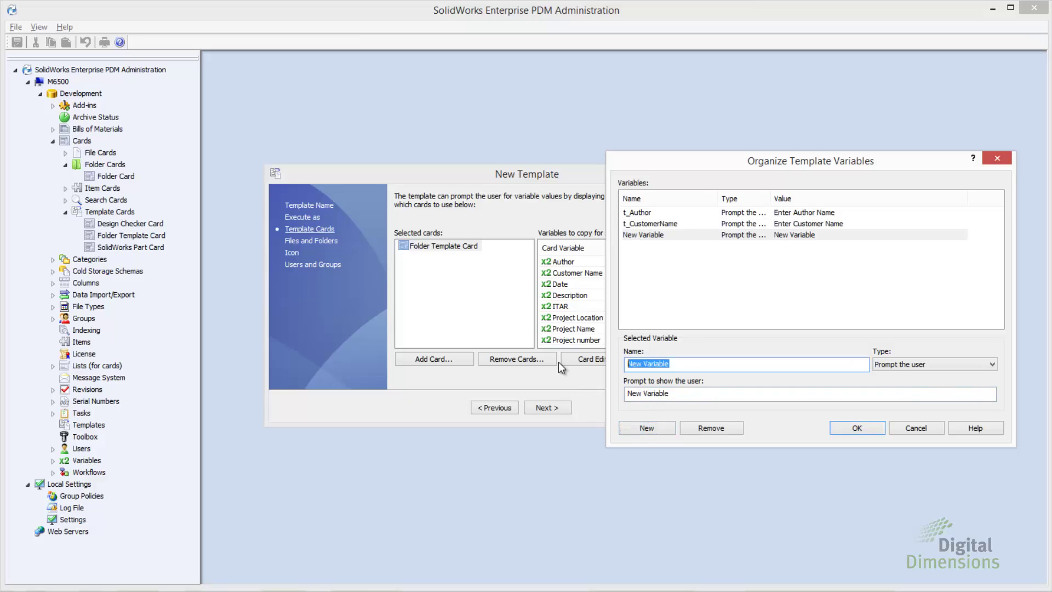
text(t_Date)
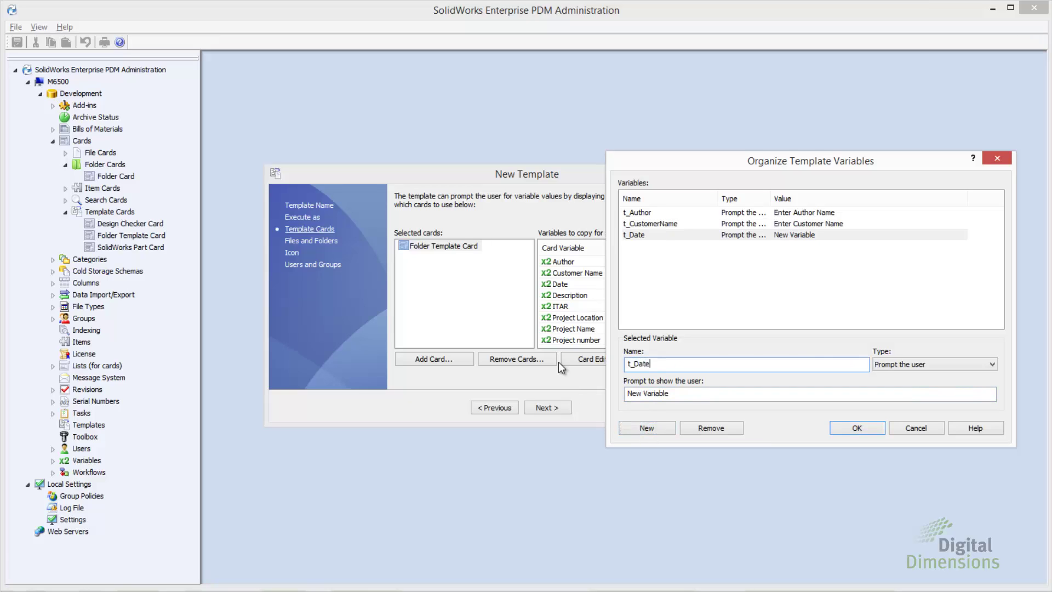
key(Tab)
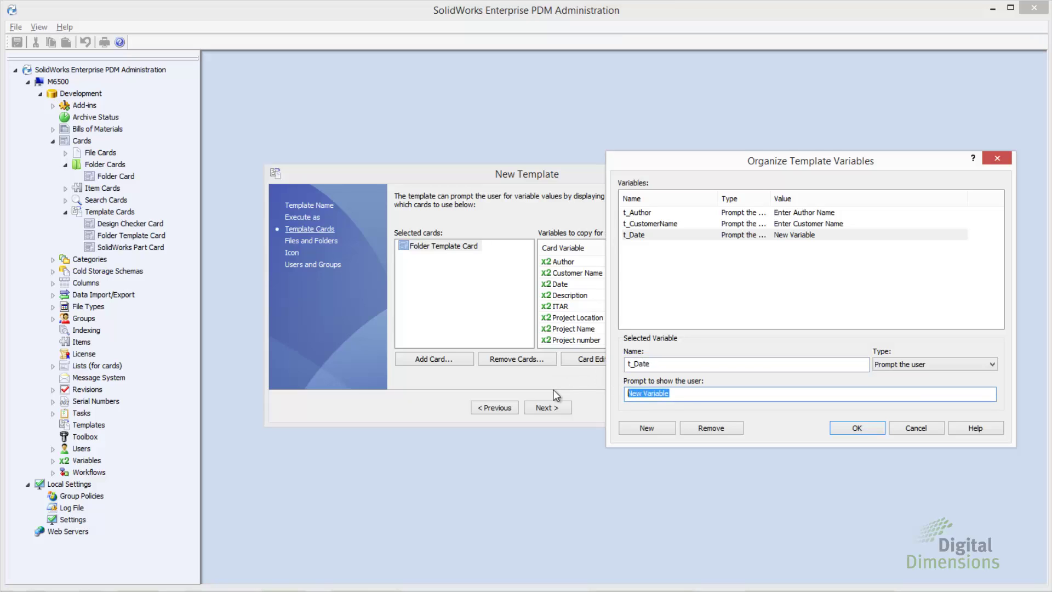
text(Enter Date)
click(638, 427)
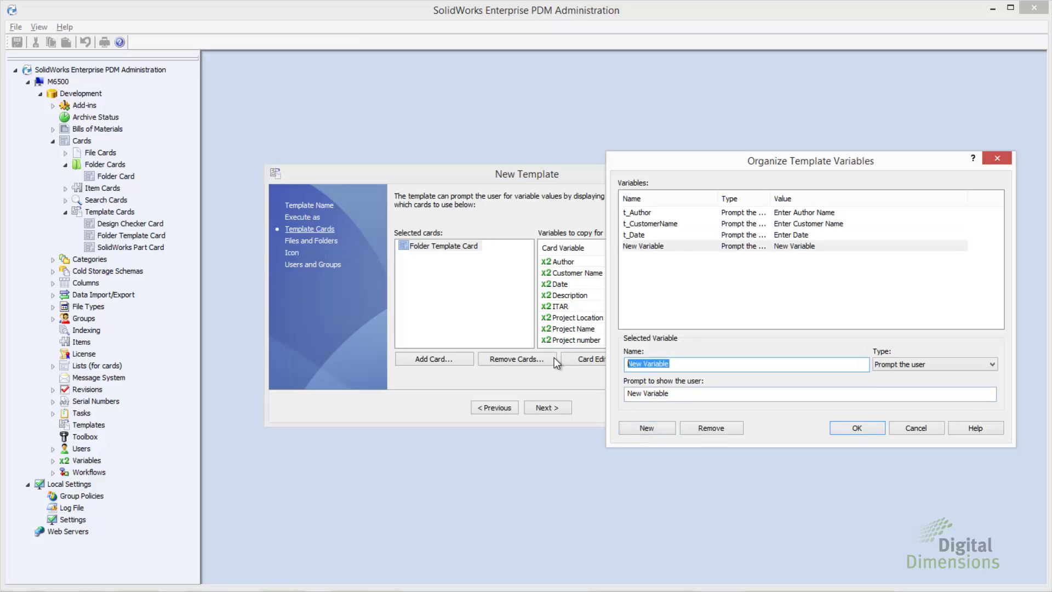
text(t_ITAR)
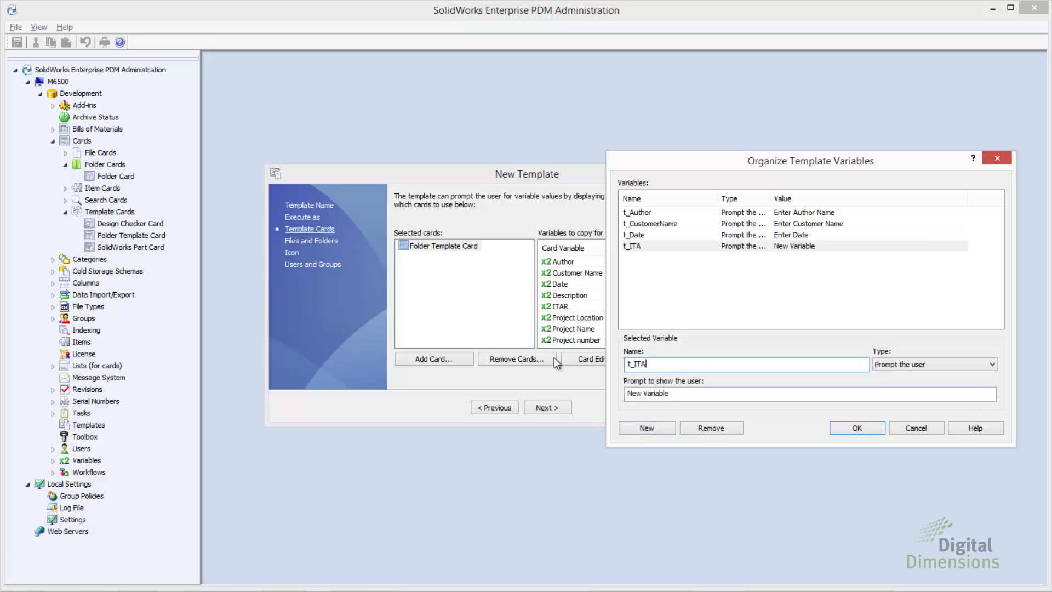
key(Tab)
key(Tab)
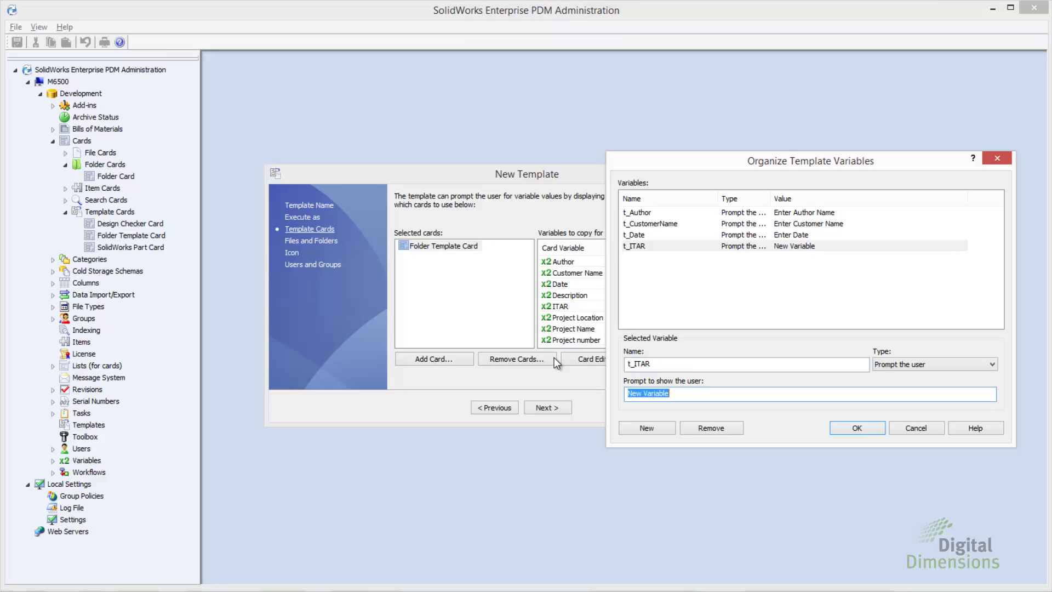
text(Enter ITA)
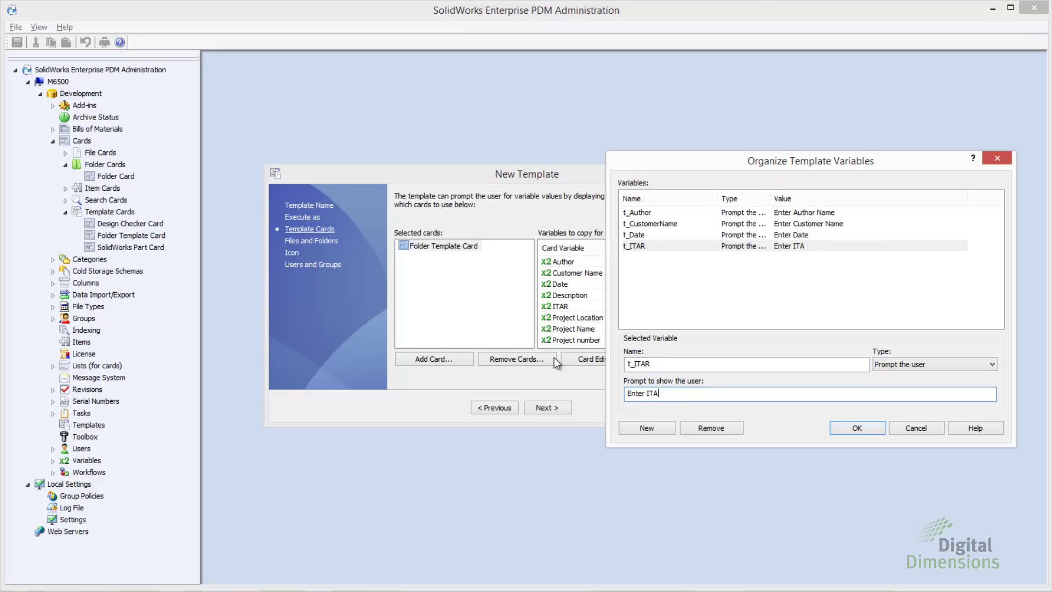
text(R Disposition)
click(656, 428)
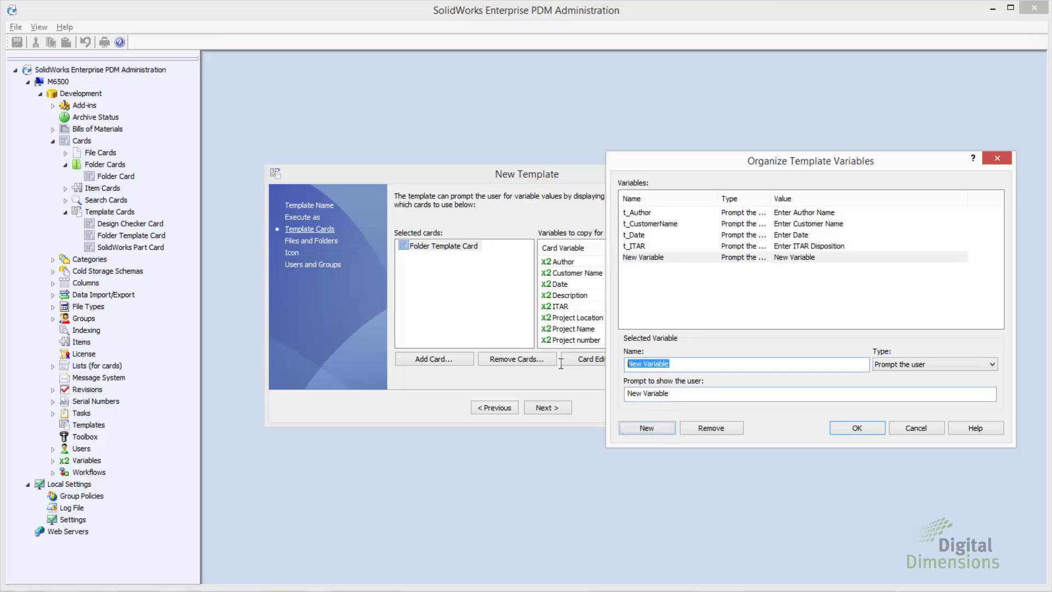
text(t_P)
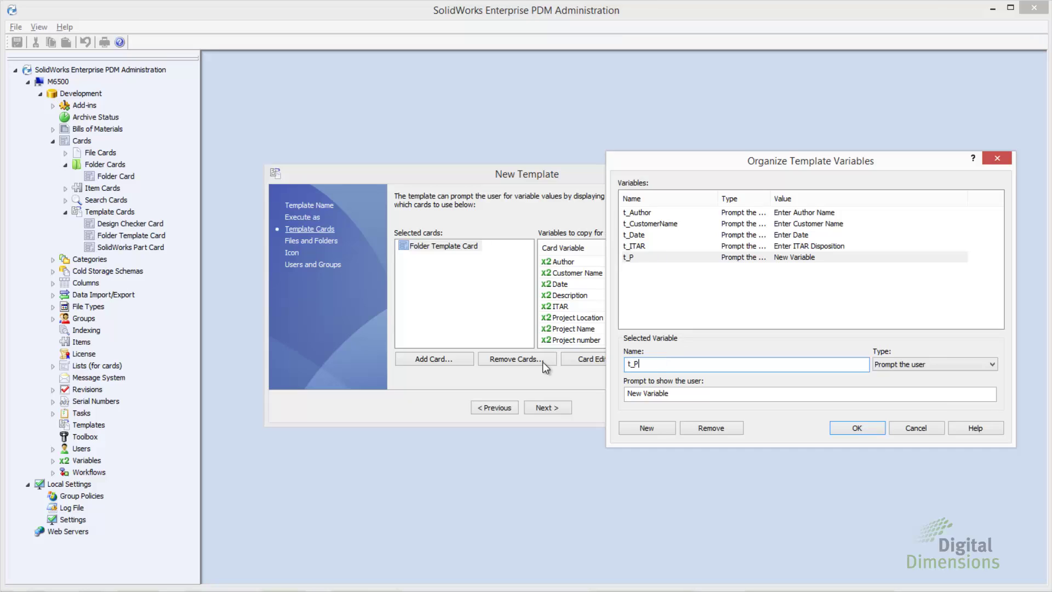
text(rojLoc)
key(Tab)
key(Tab)
text(Ent)
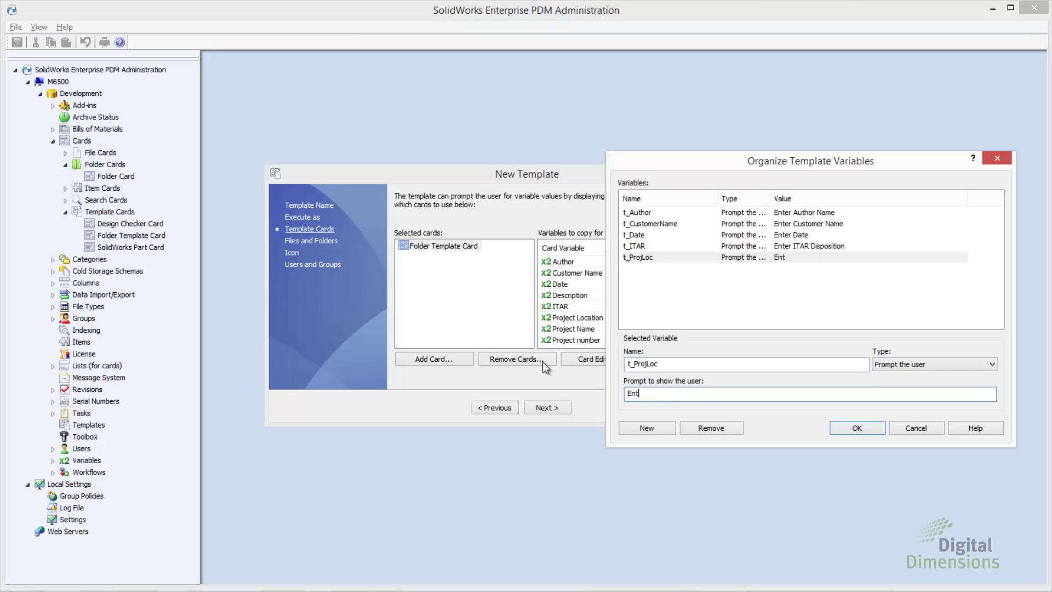
text(er Project Location)
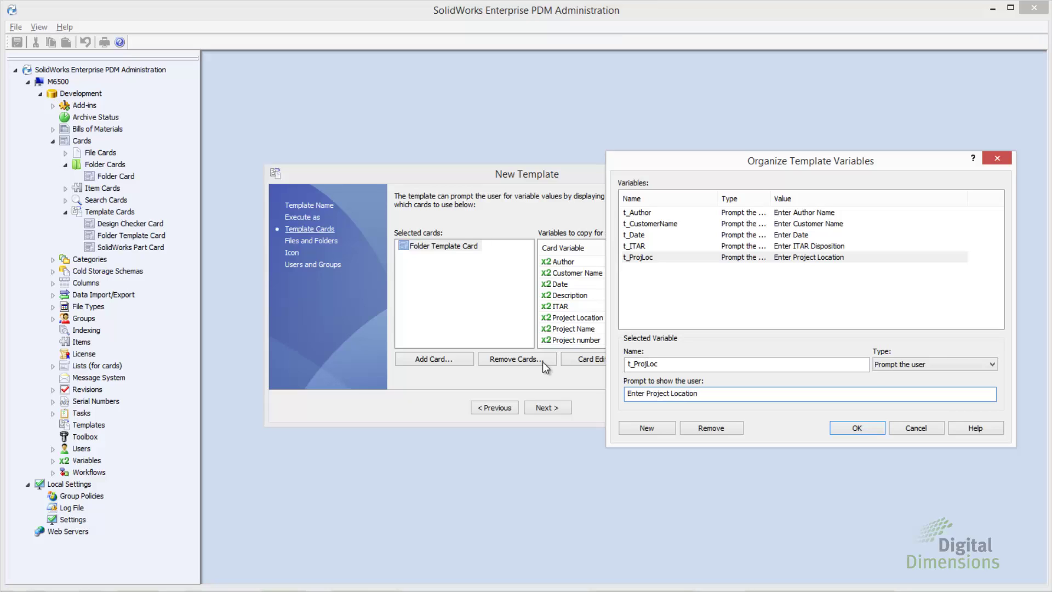
Step: Add t_ProjectName ('Enter Project Name') and t_ProjNumber ('Enter Project Number') variables
click(645, 429)
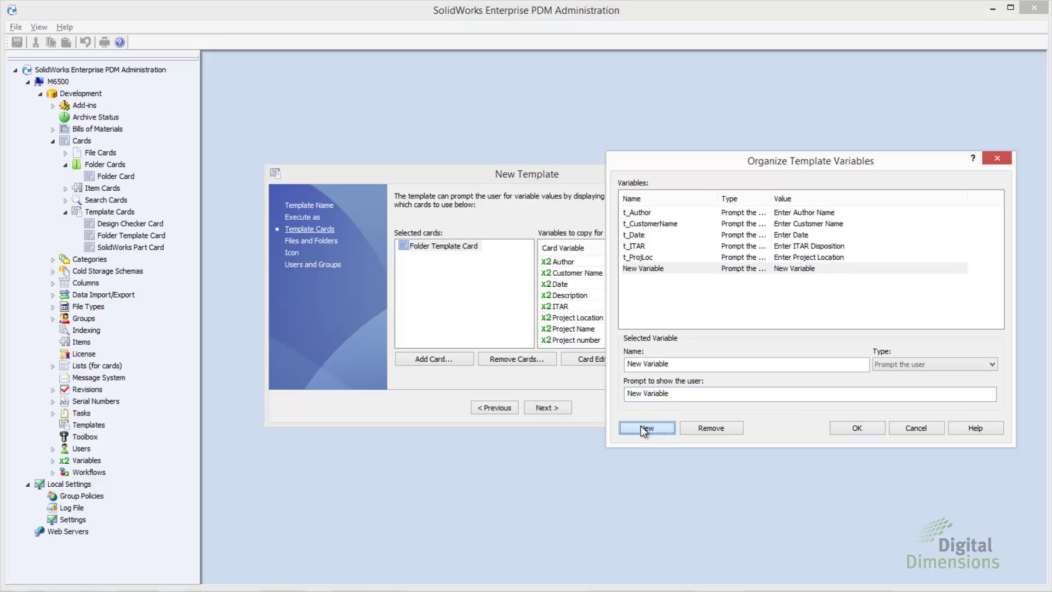
text(t_Project)
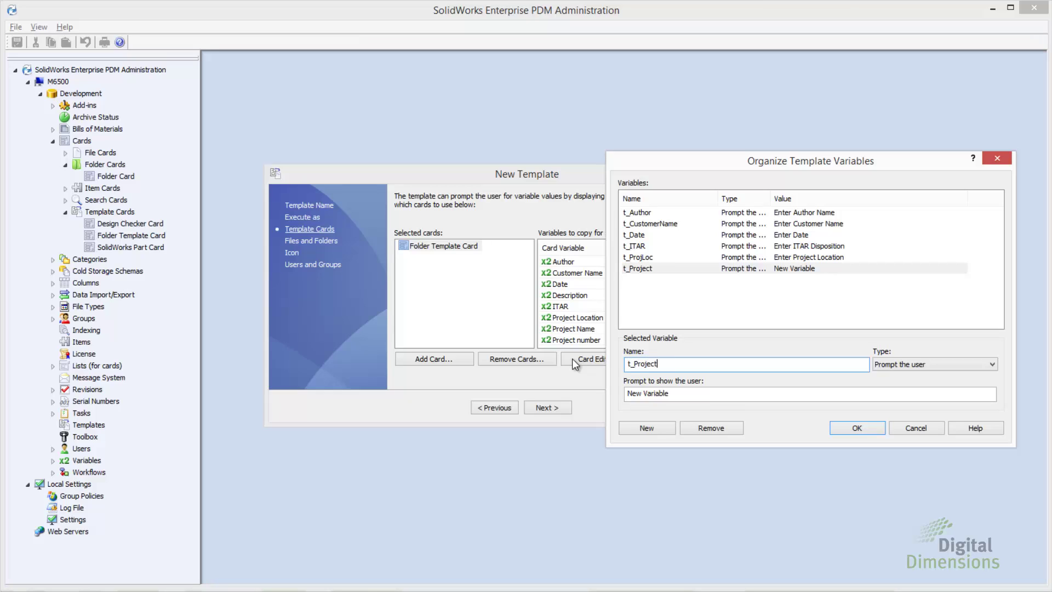
text(Name)
key(Tab)
key(Tab)
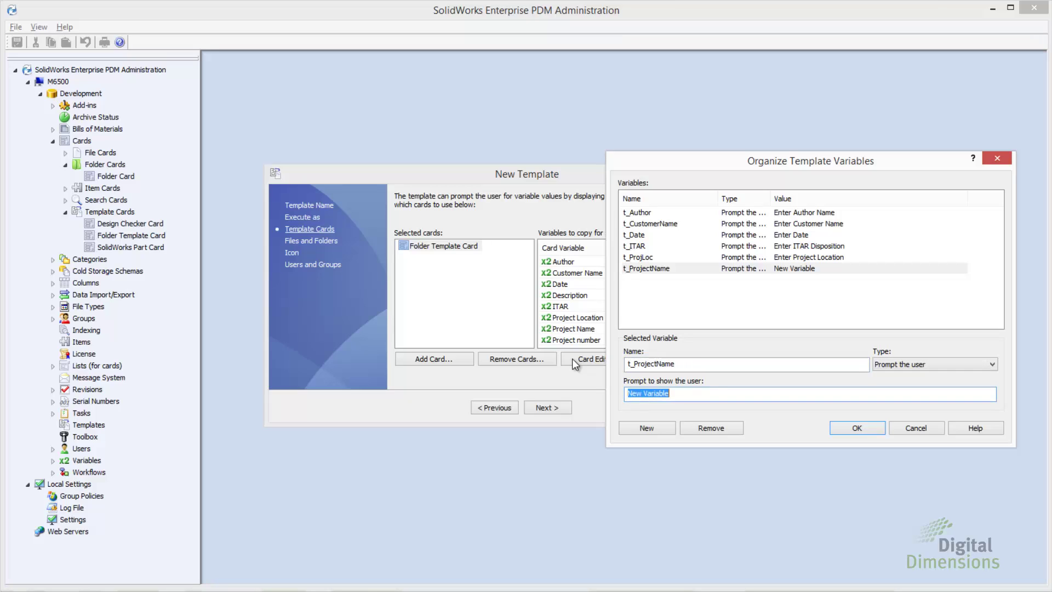
text(Enter {r)
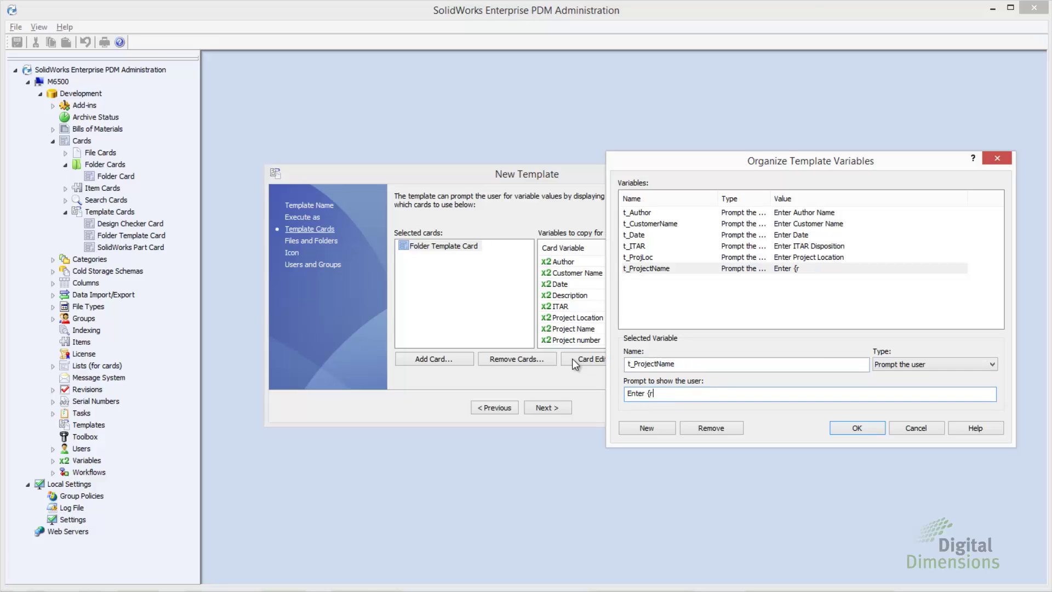
key(BackSpace)
text(Project Name)
click(633, 430)
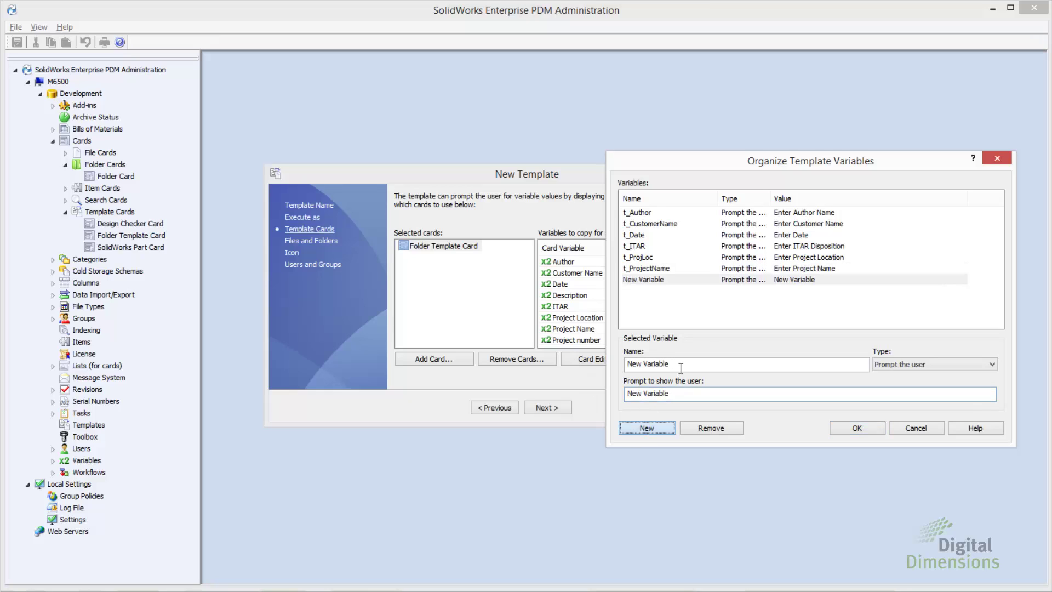
text(t)
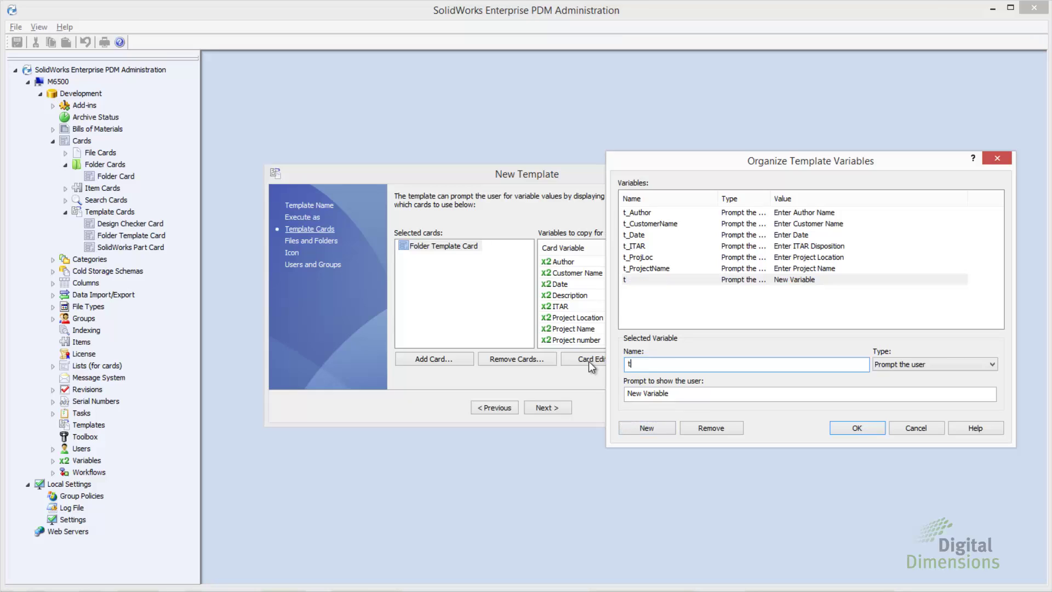
text(_ProjNumber)
key(ctrl+a)
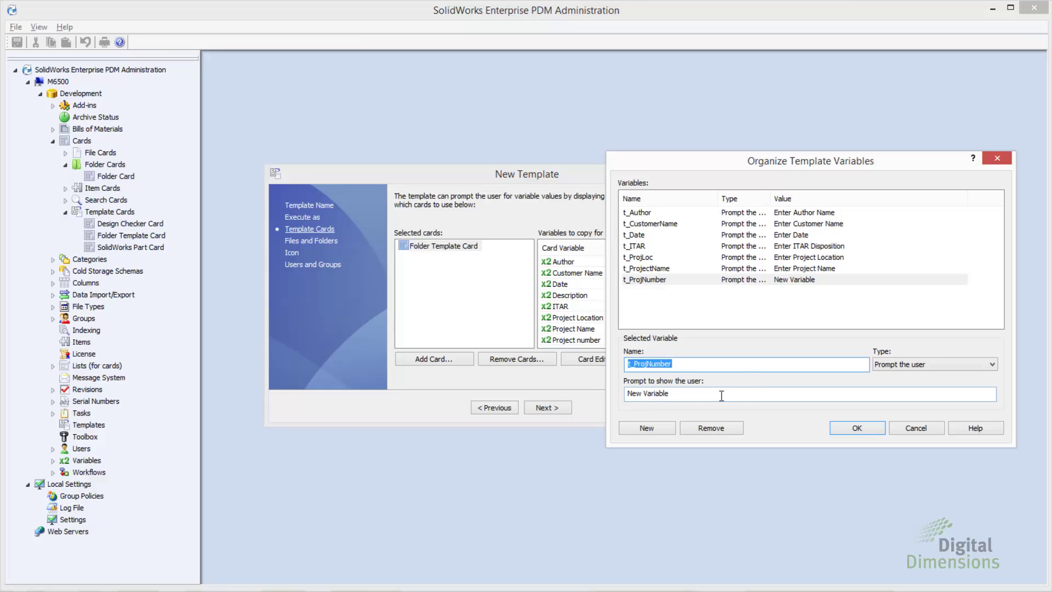
key(Tab)
text(Enter)
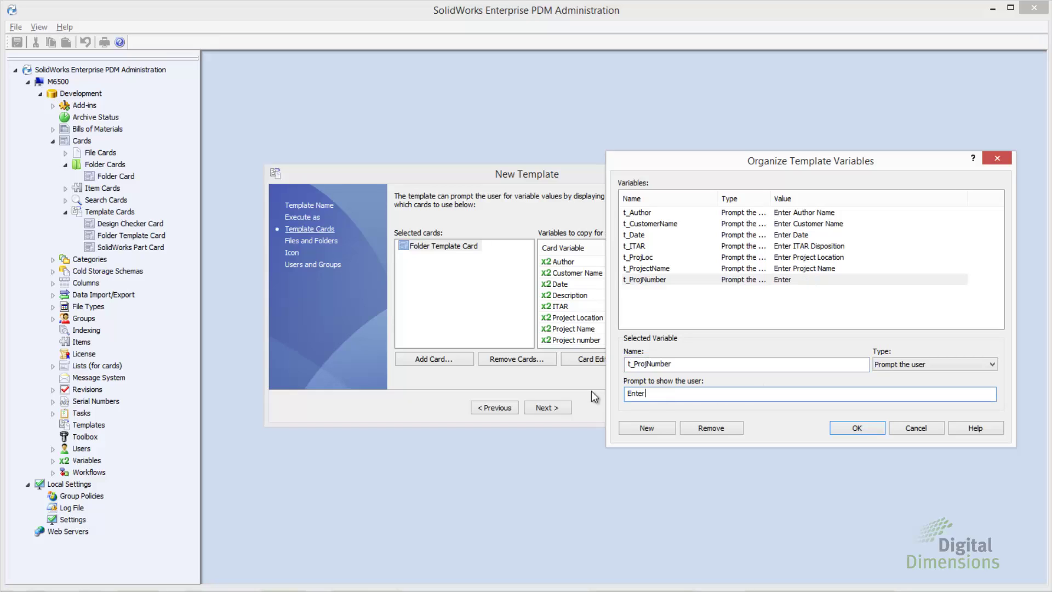
text( Project Number)
Step: Make t_ProjNumber a Serial number variable using the Project Number sequence
click(897, 361)
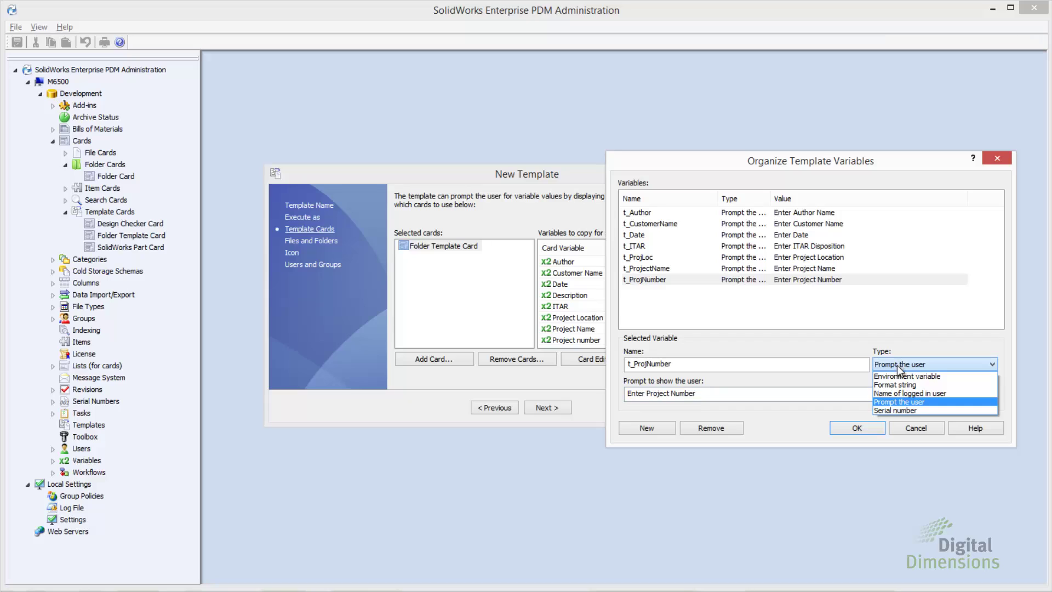
click(890, 410)
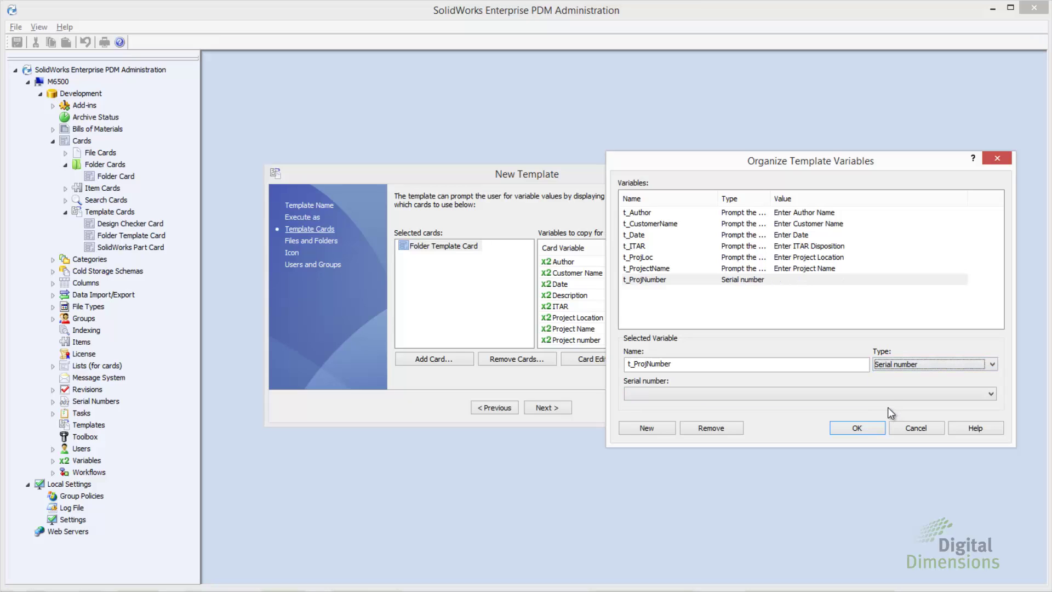
click(887, 393)
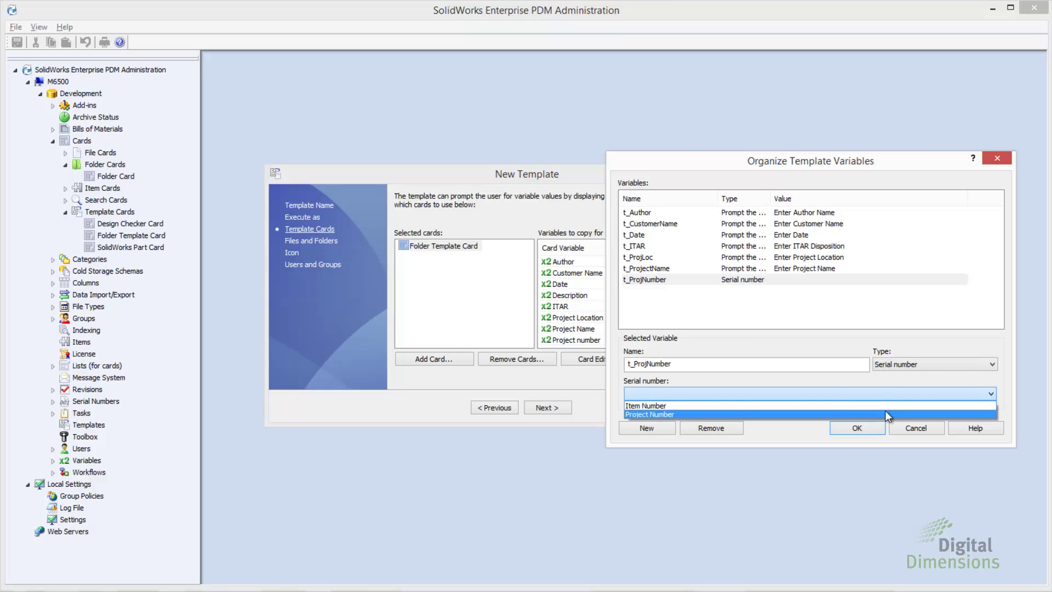
click(886, 412)
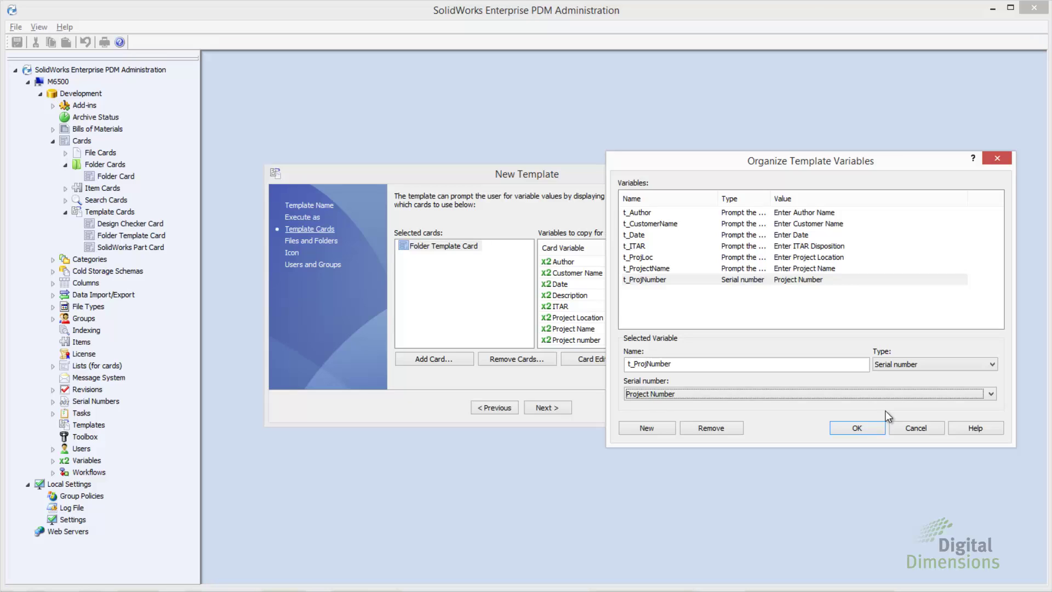
Step: Try the Environment variable and Format string types, then revert t_ProjNumber to Serial number
click(892, 366)
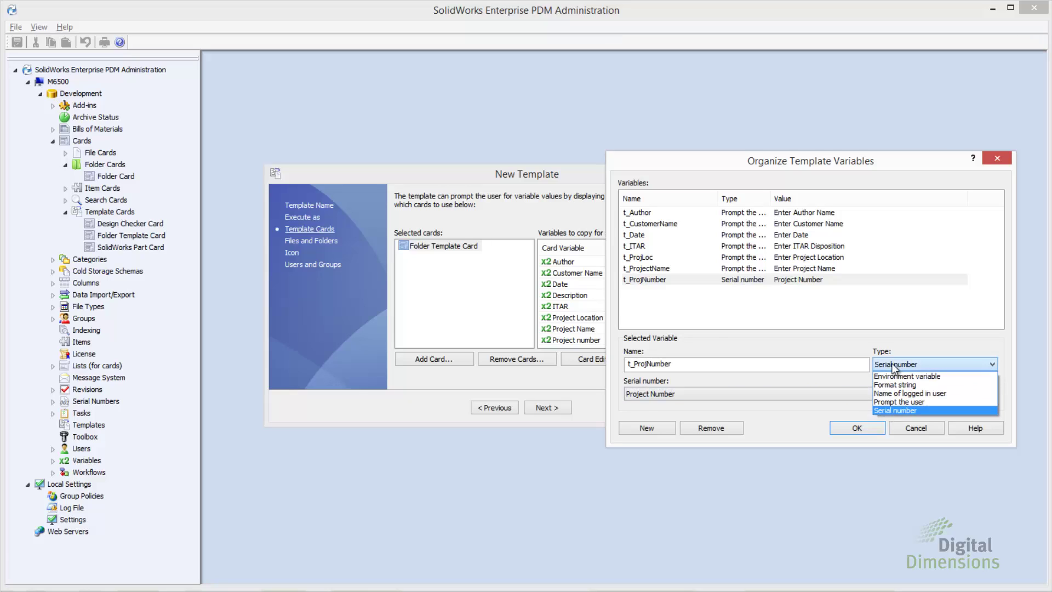
click(893, 375)
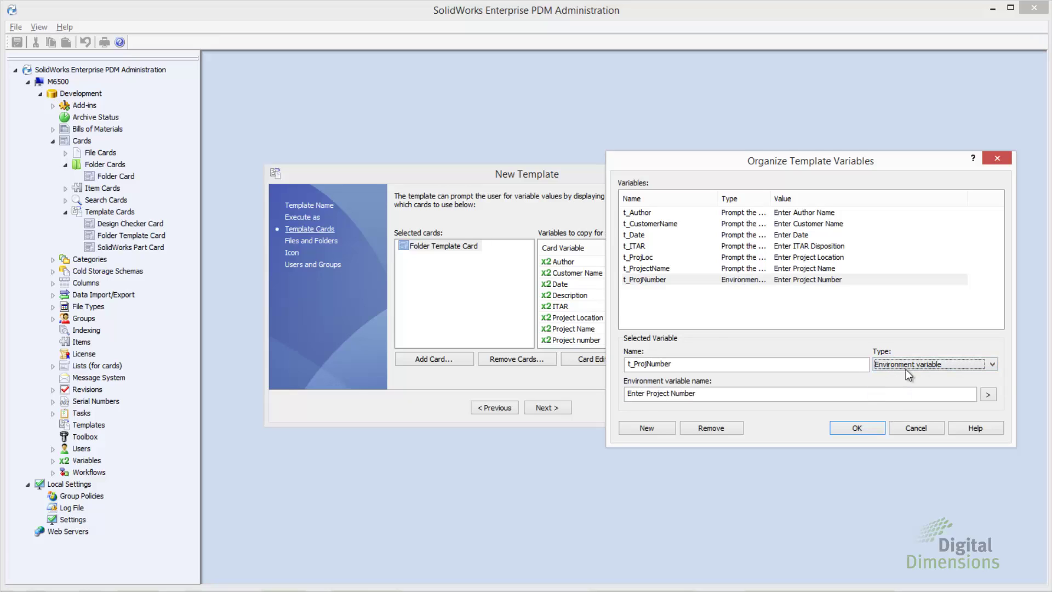
click(989, 394)
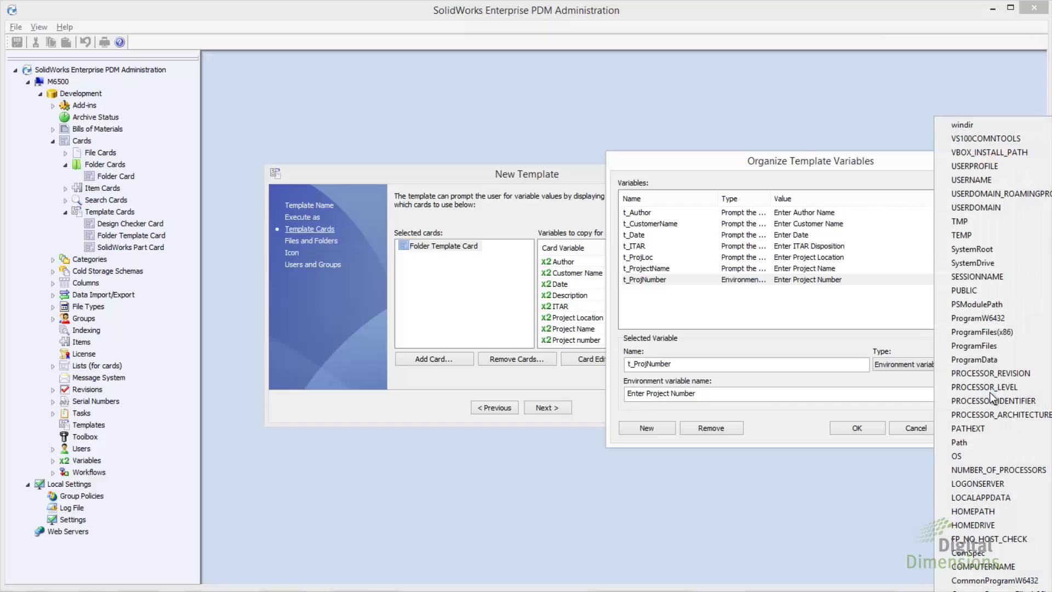
click(899, 364)
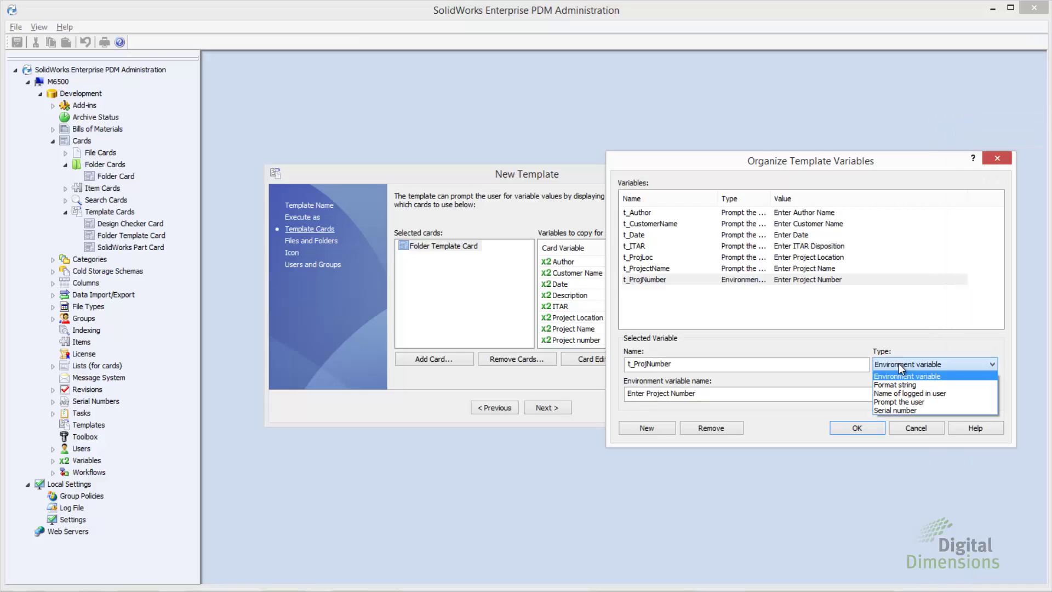
click(907, 384)
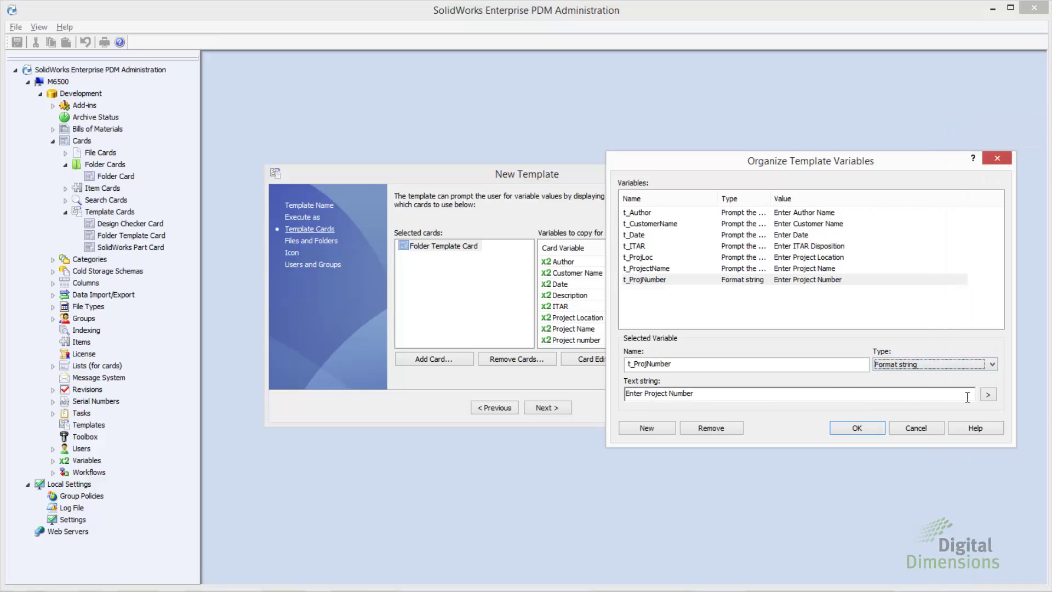
click(988, 396)
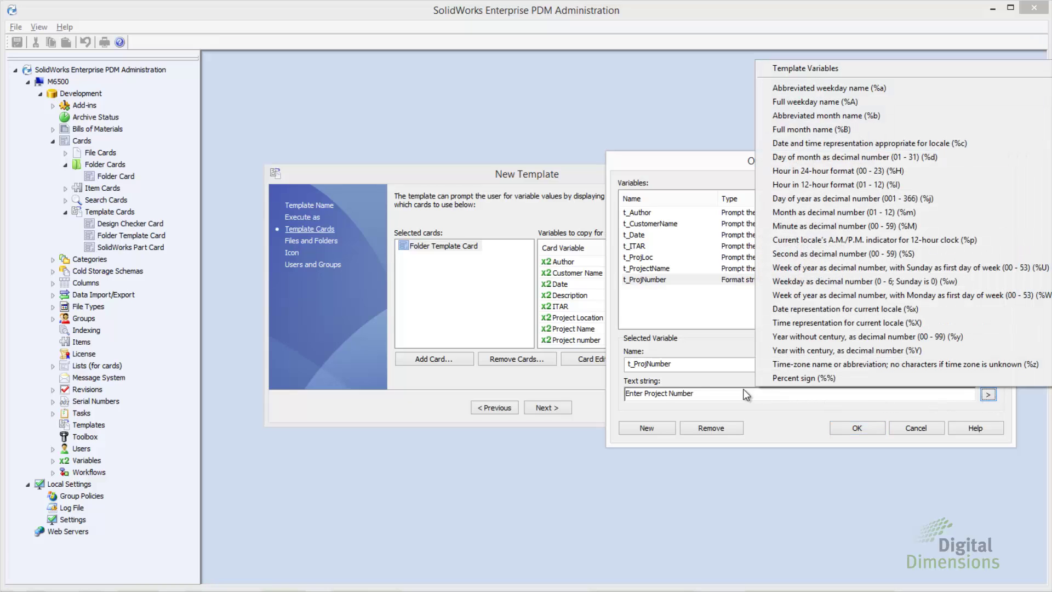
click(730, 347)
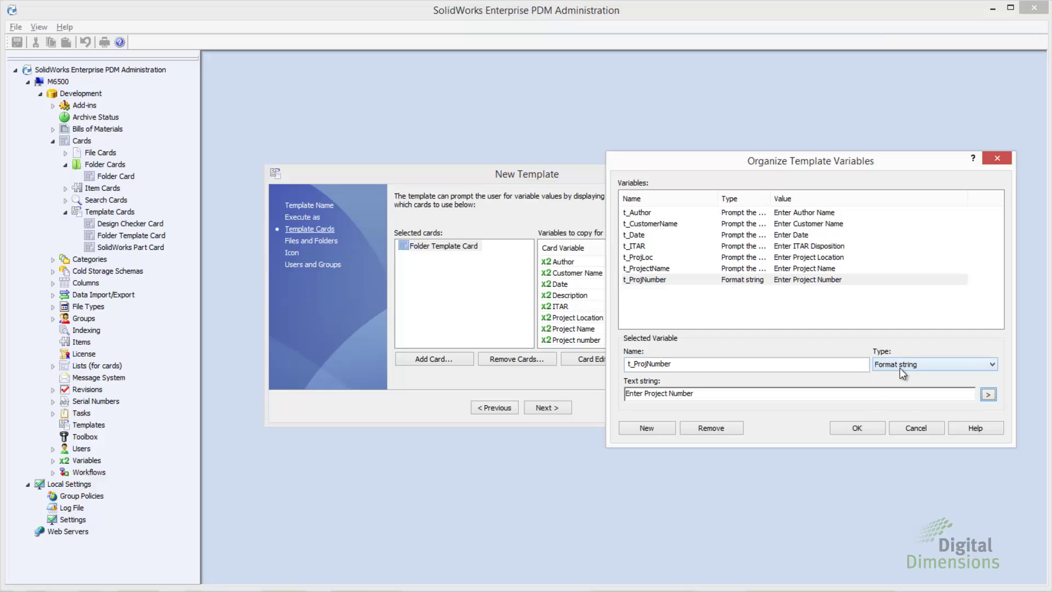
click(900, 365)
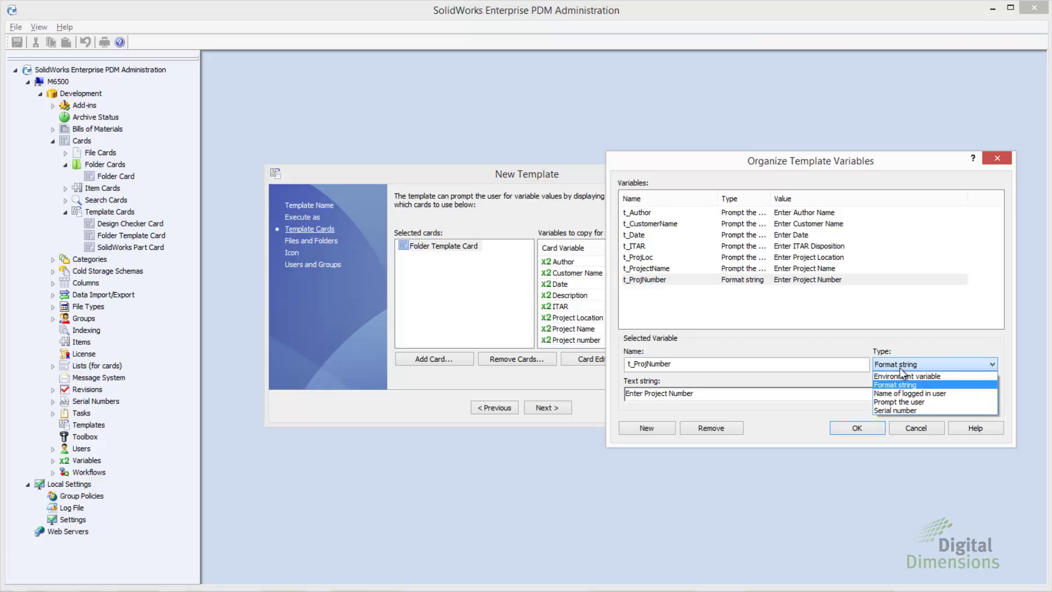
click(902, 410)
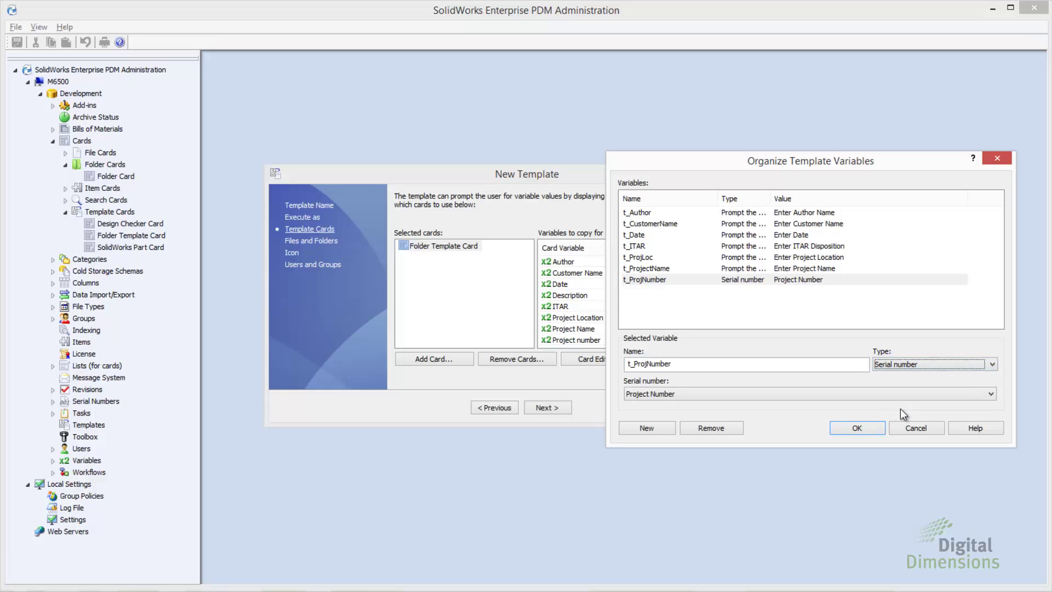
Step: Map Author, Customer Name and Date to t_Author, t_CustomerName and t_Date, leaving Description unmapped
click(857, 428)
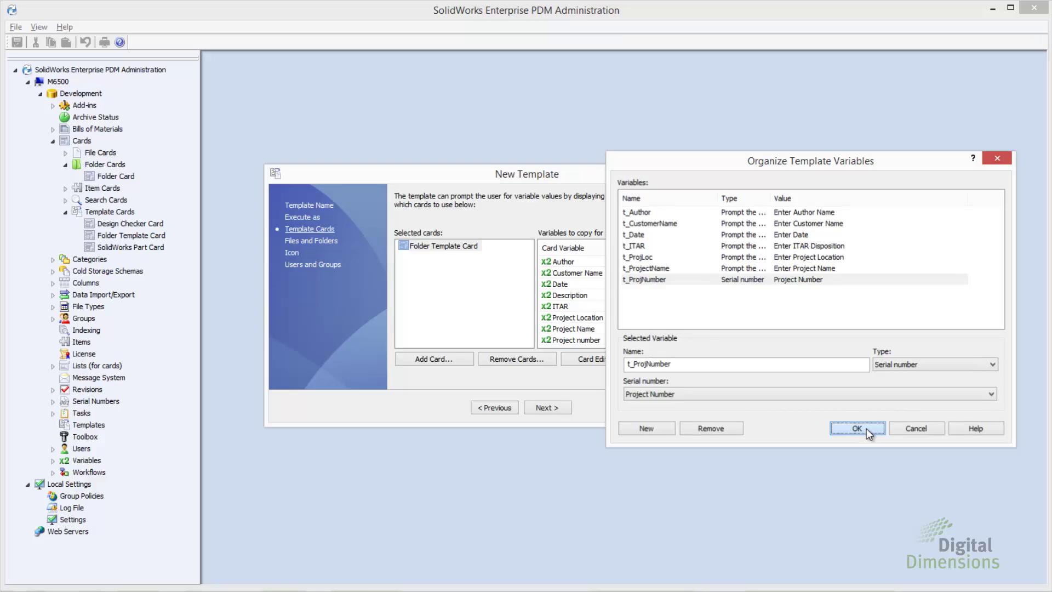
click(661, 261)
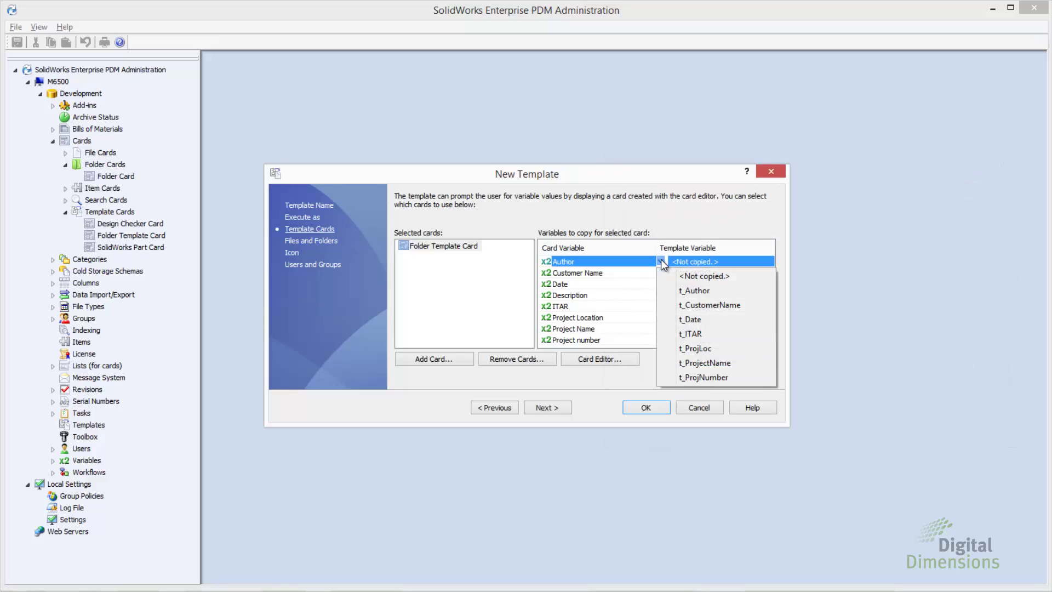
click(680, 291)
click(661, 272)
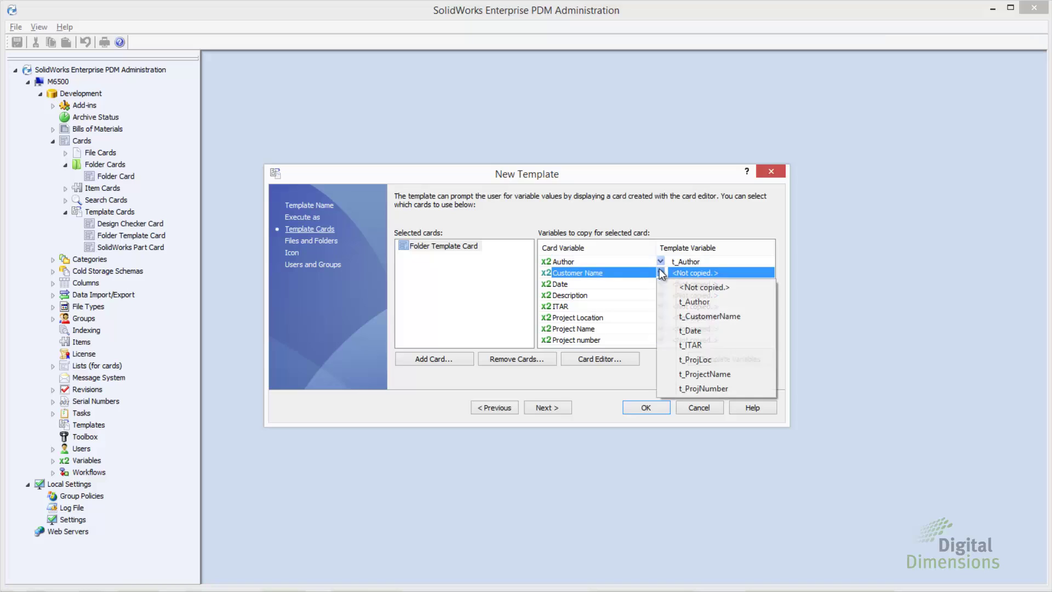
click(707, 316)
click(660, 283)
click(660, 283)
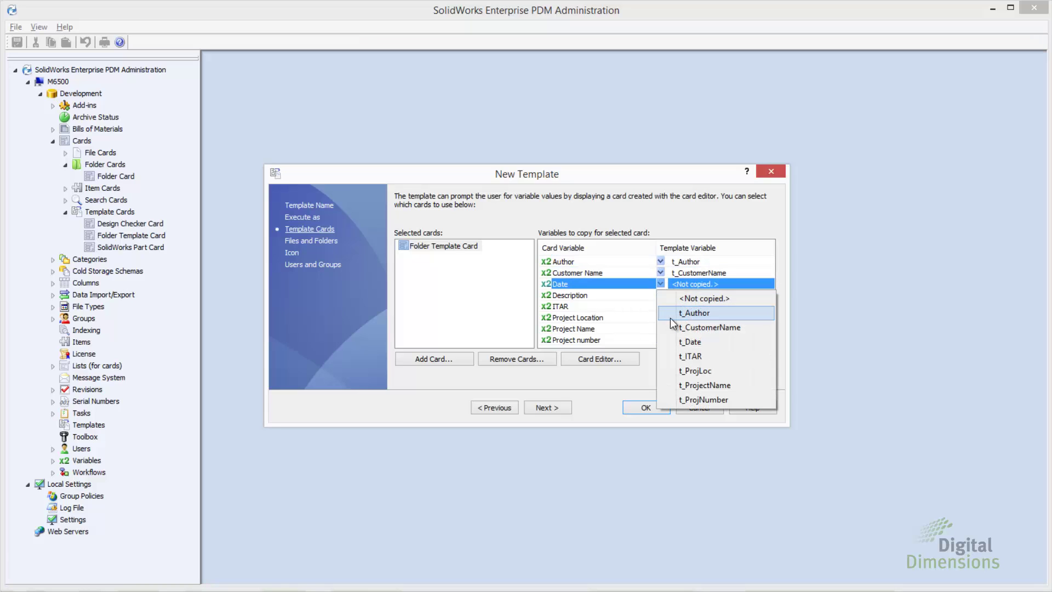
click(681, 341)
click(660, 295)
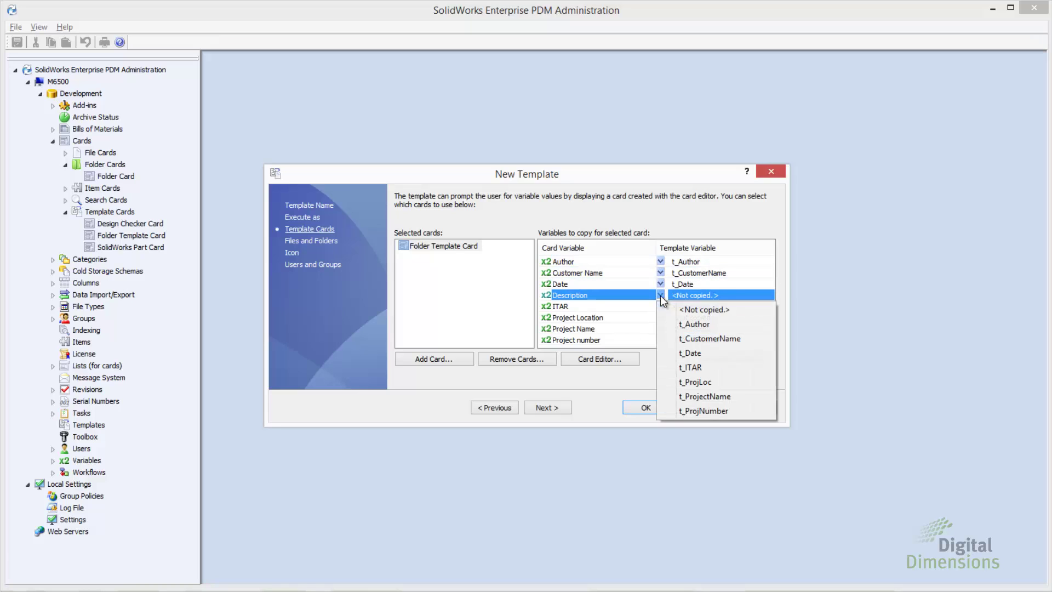
click(686, 267)
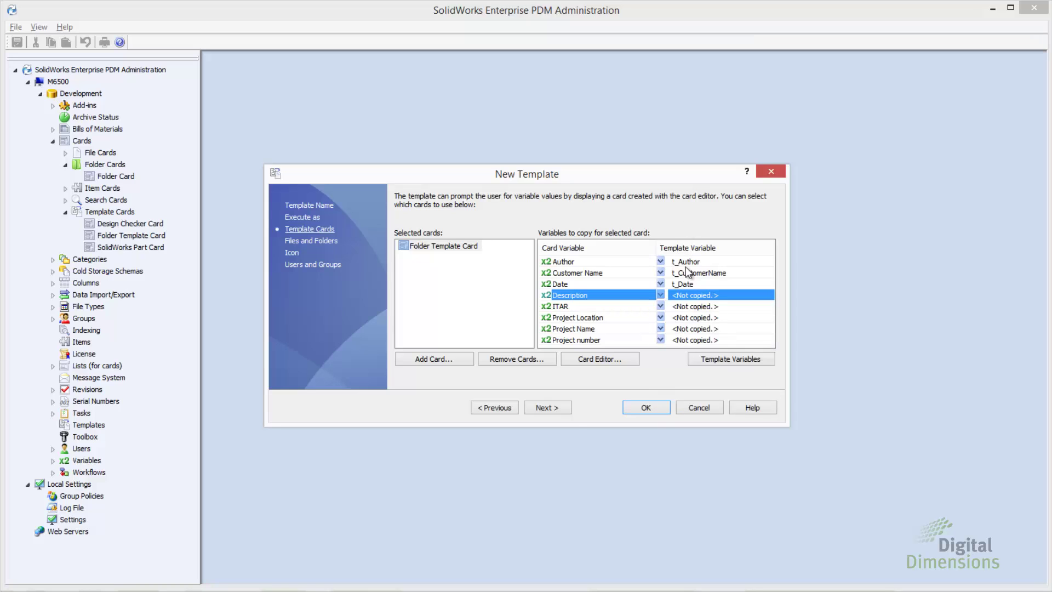
click(707, 359)
click(363, 423)
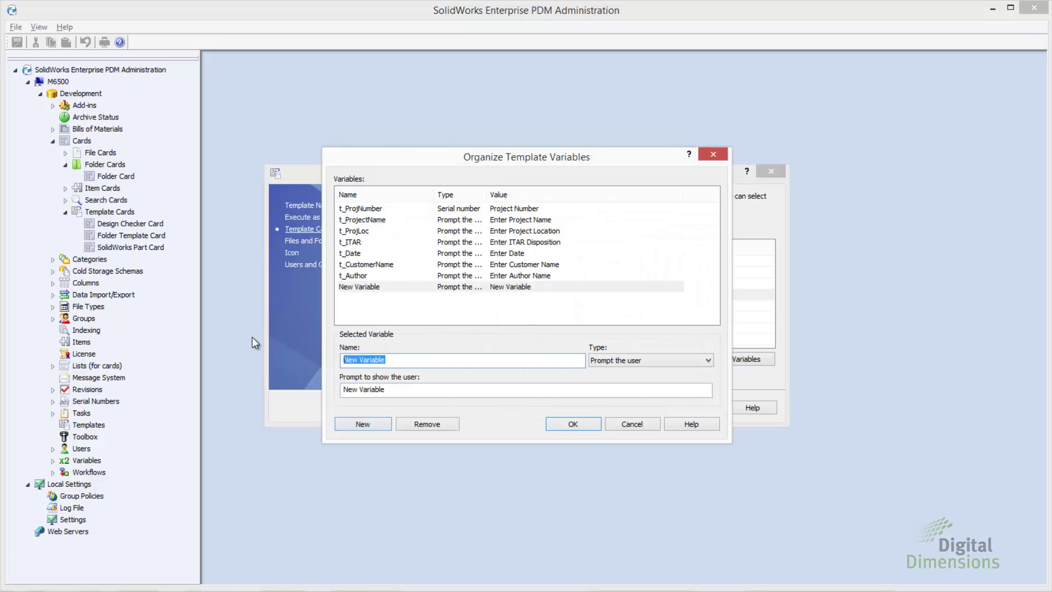
Step: Create a t_Description template variable with prompt 'Enter Description'
text(t_Desc)
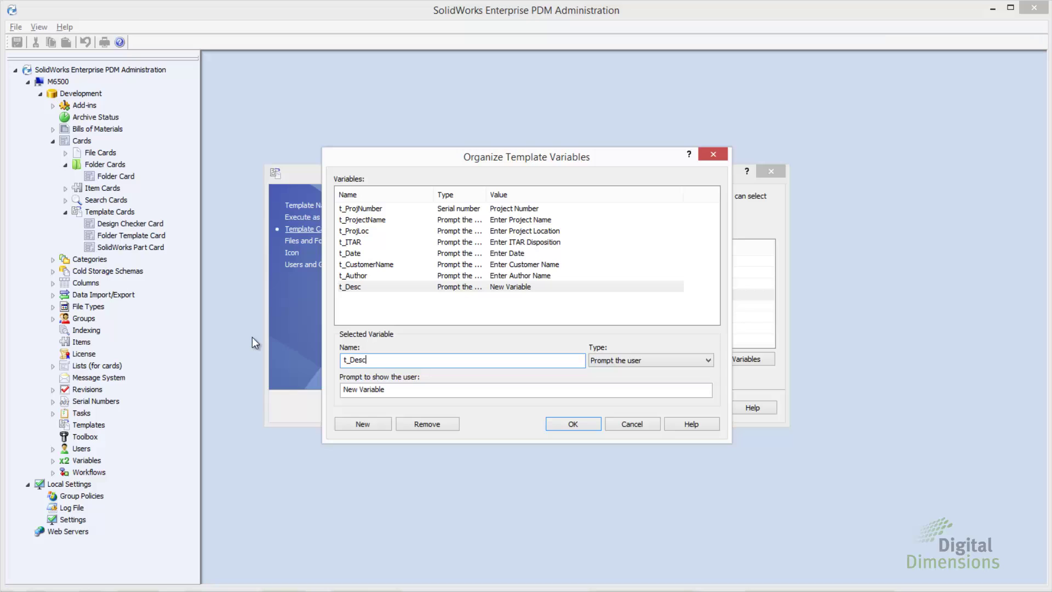
text(ription)
key(Tab)
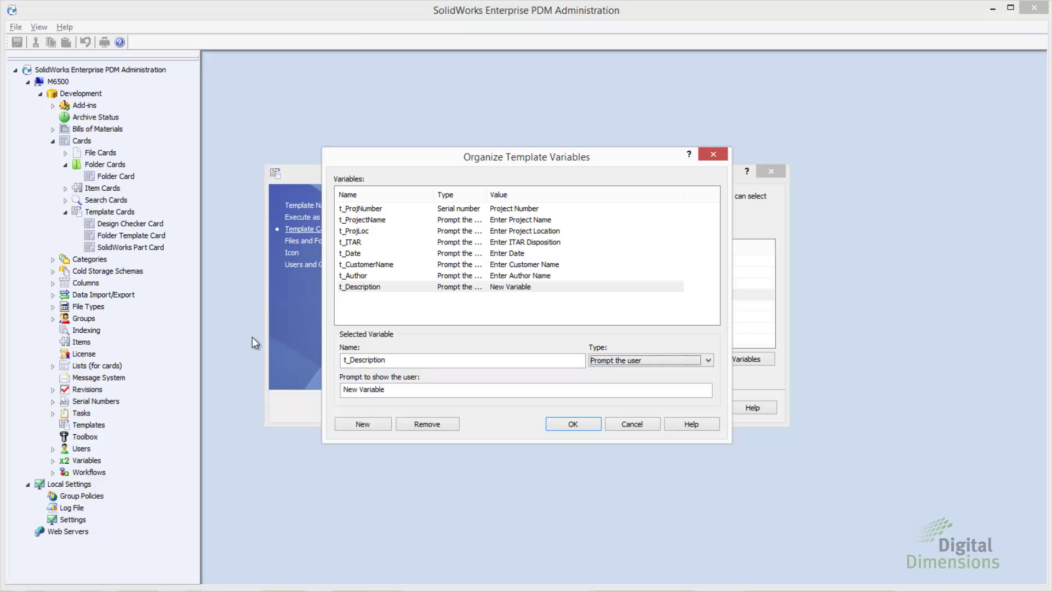
key(Tab)
text(Enter Desc)
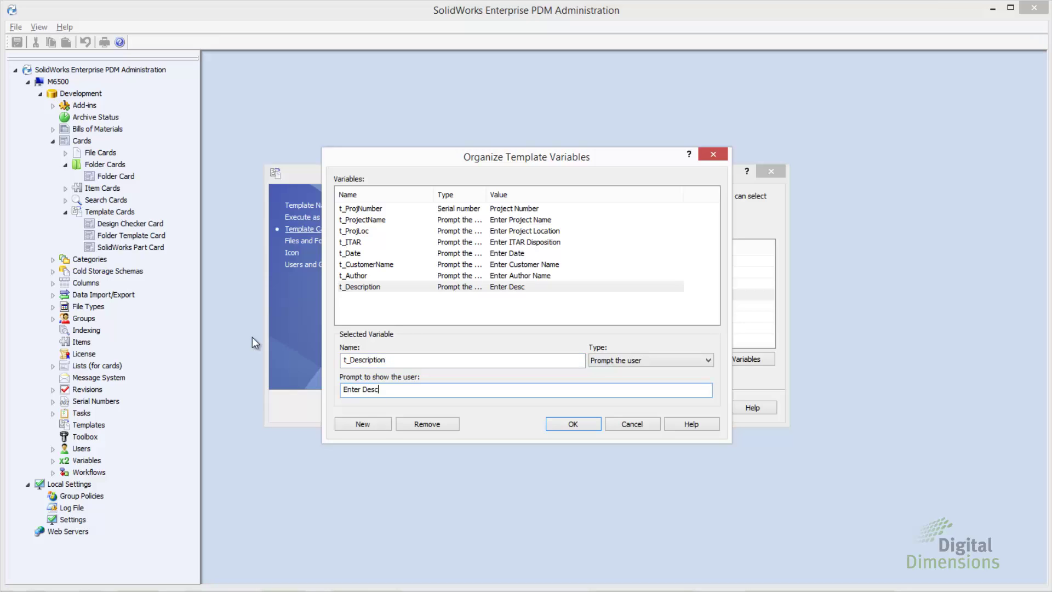
text(ription)
click(564, 425)
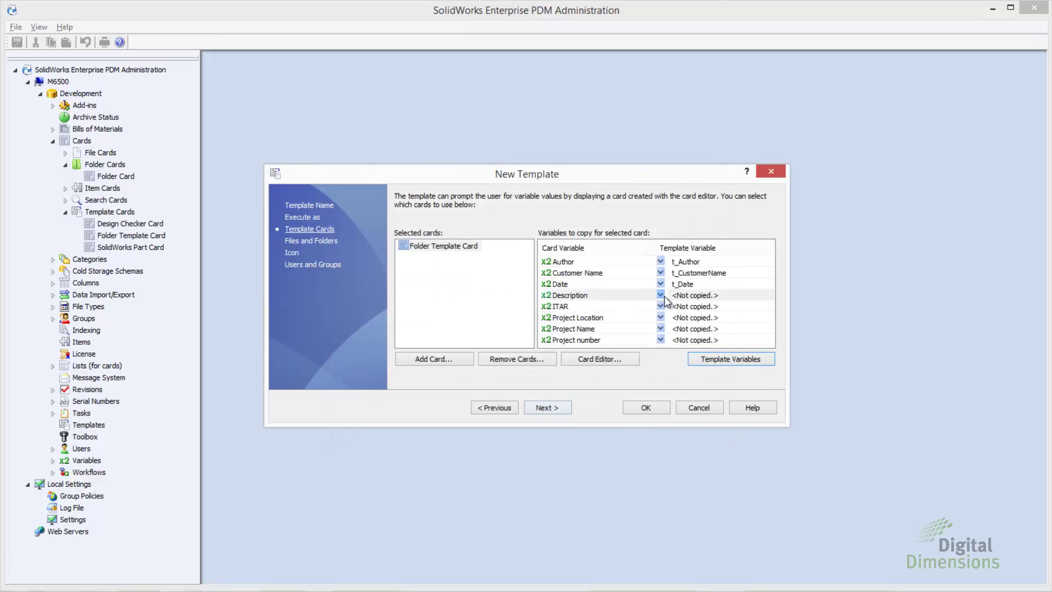
Step: Map Description, ITAR, Project Location, Project Name and Project number to t_Description, t_ITAR, t_ProjLoc, t_ProjectName, t_ProjNumber
click(661, 295)
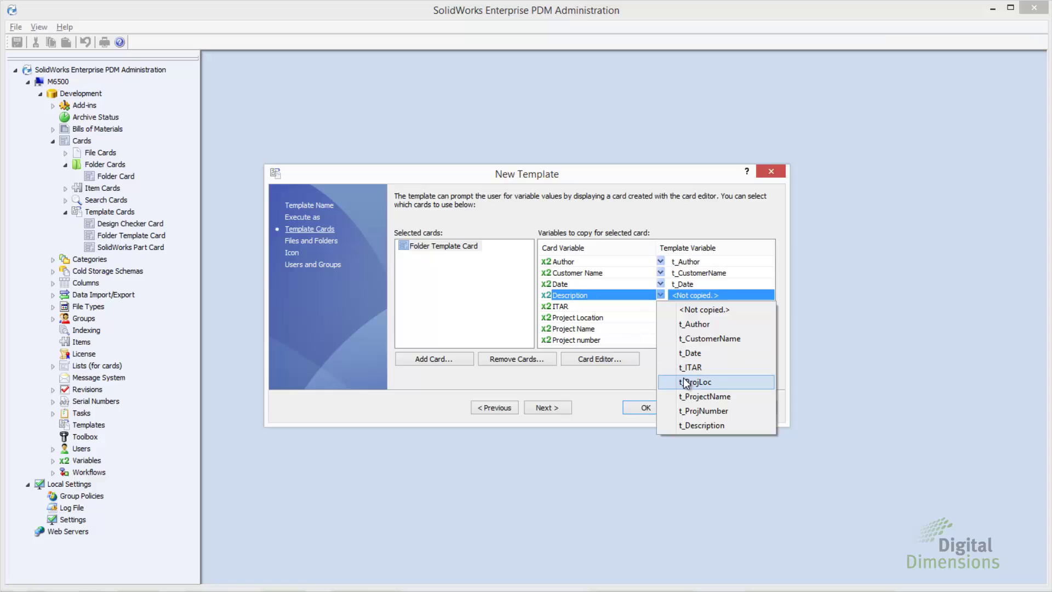
click(702, 425)
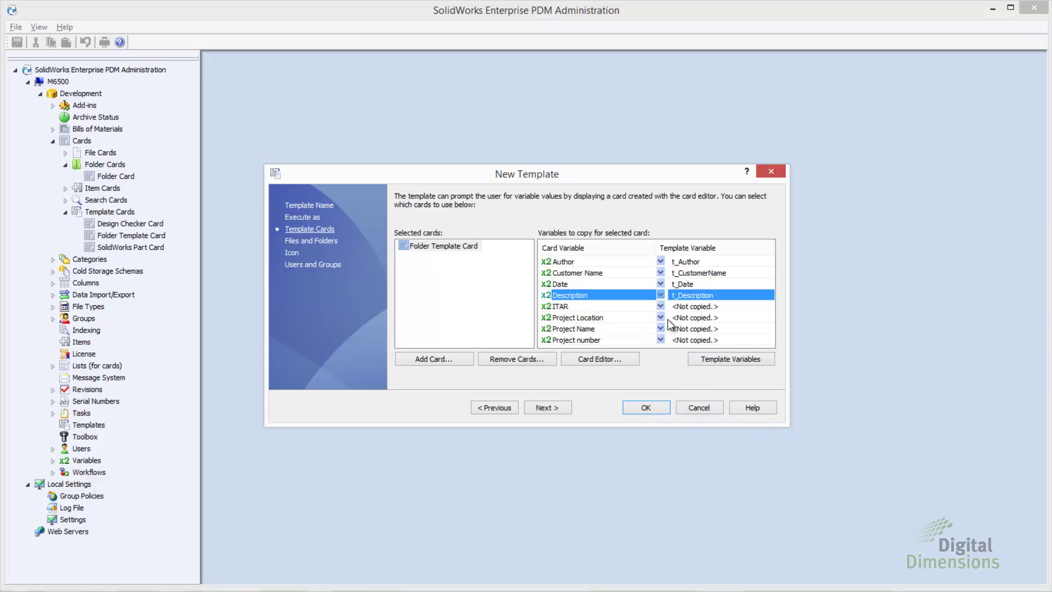
click(660, 307)
click(690, 378)
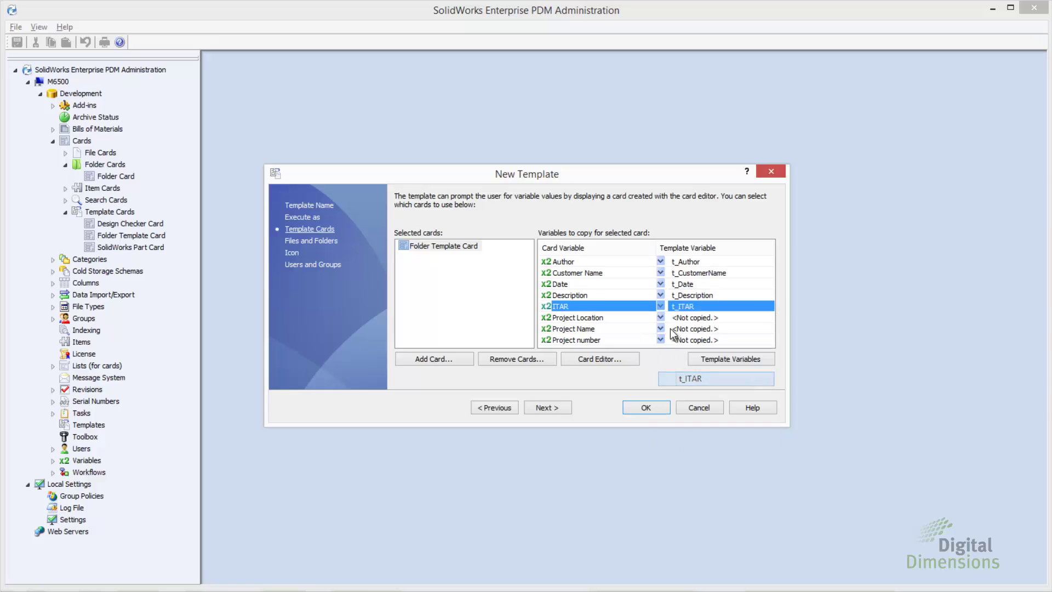
click(661, 317)
click(692, 404)
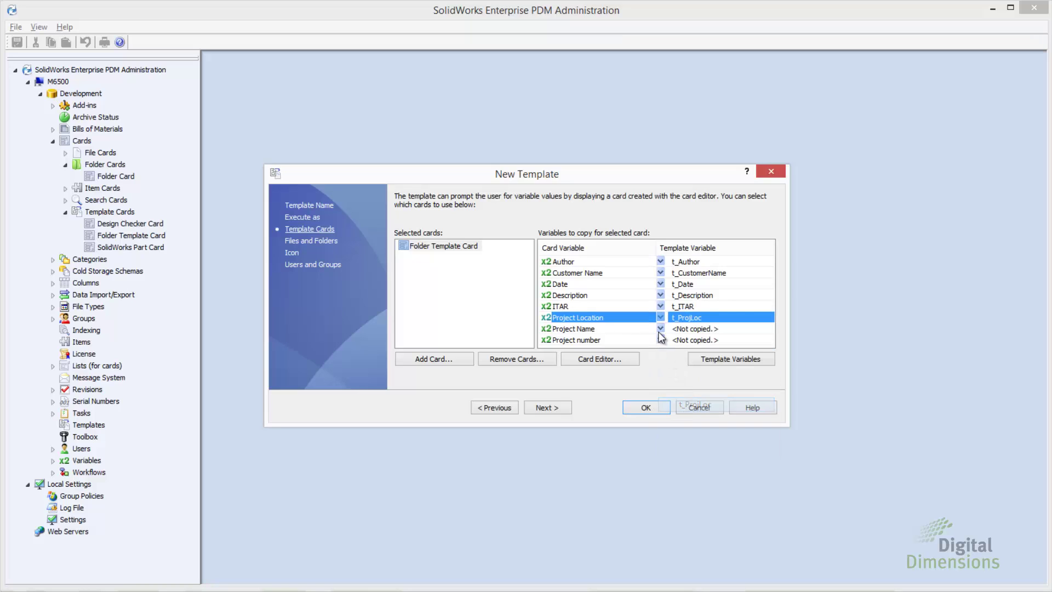
click(660, 329)
click(691, 429)
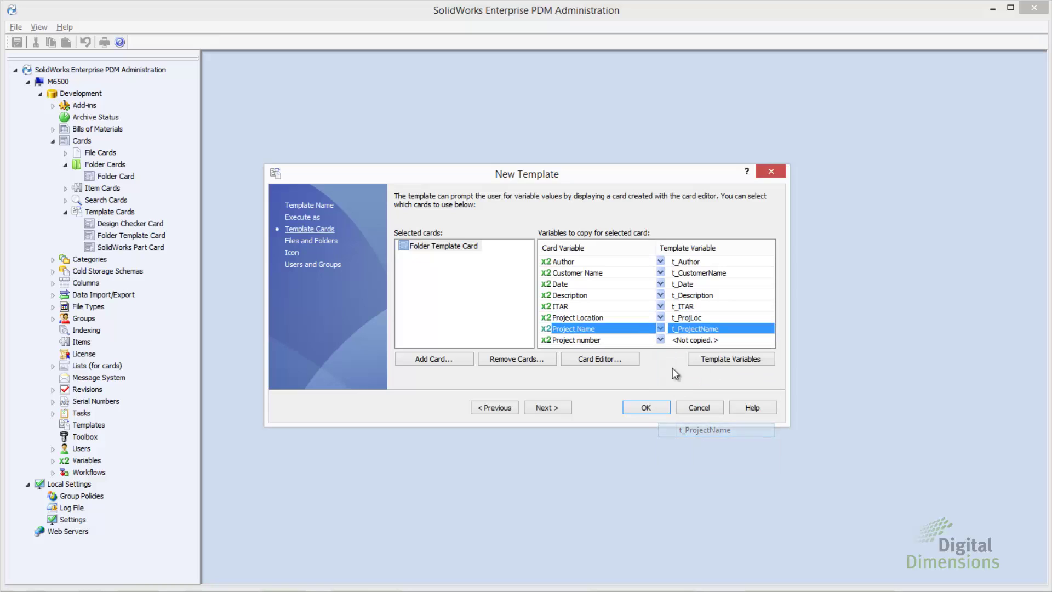
click(661, 340)
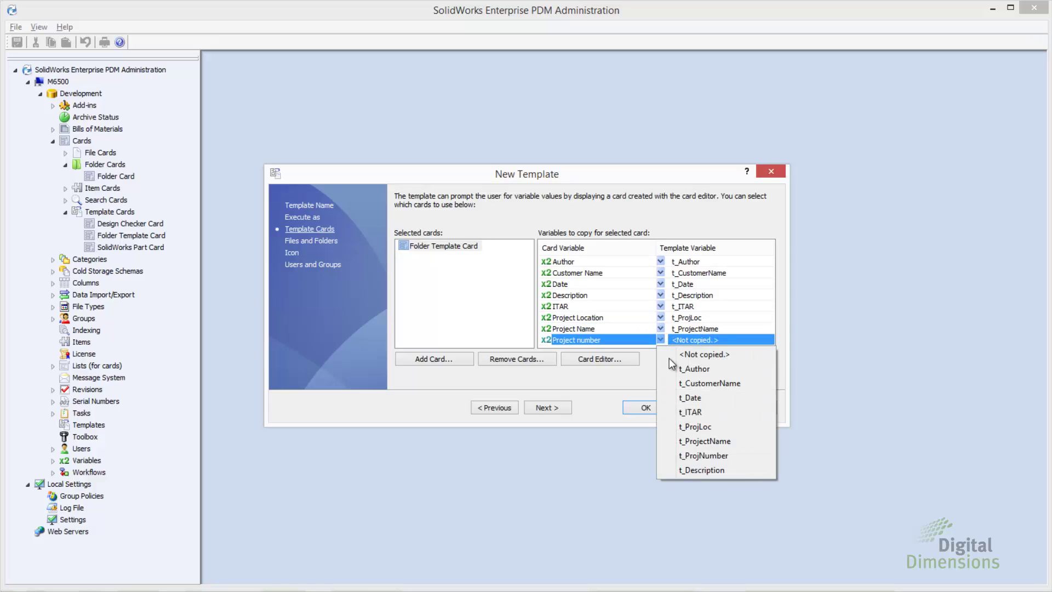
click(695, 456)
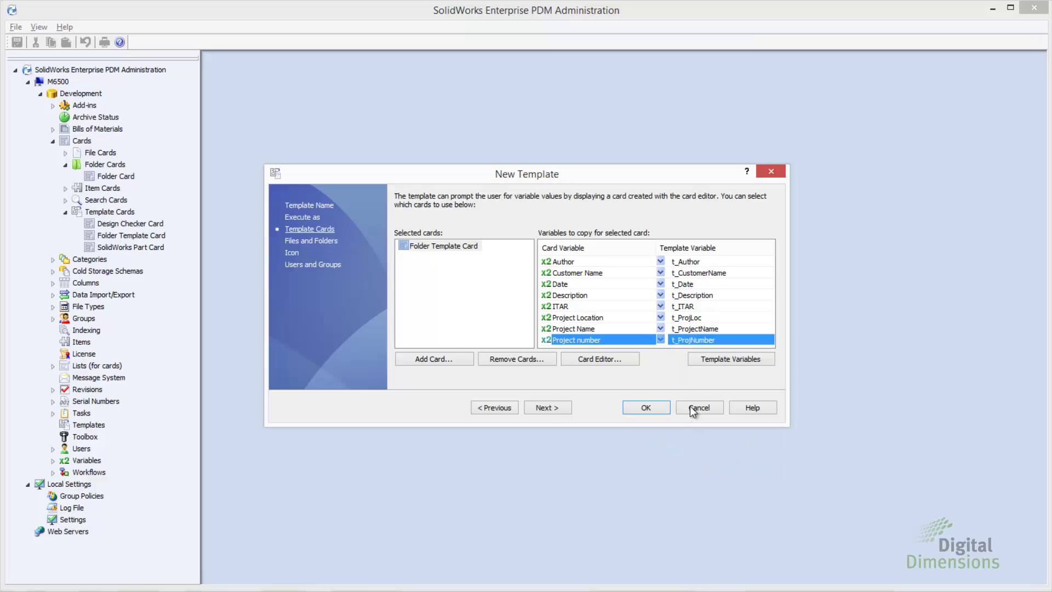
click(549, 408)
Step: Add a Projects root folder containing a %t_ProjNumber% subfolder
click(451, 245)
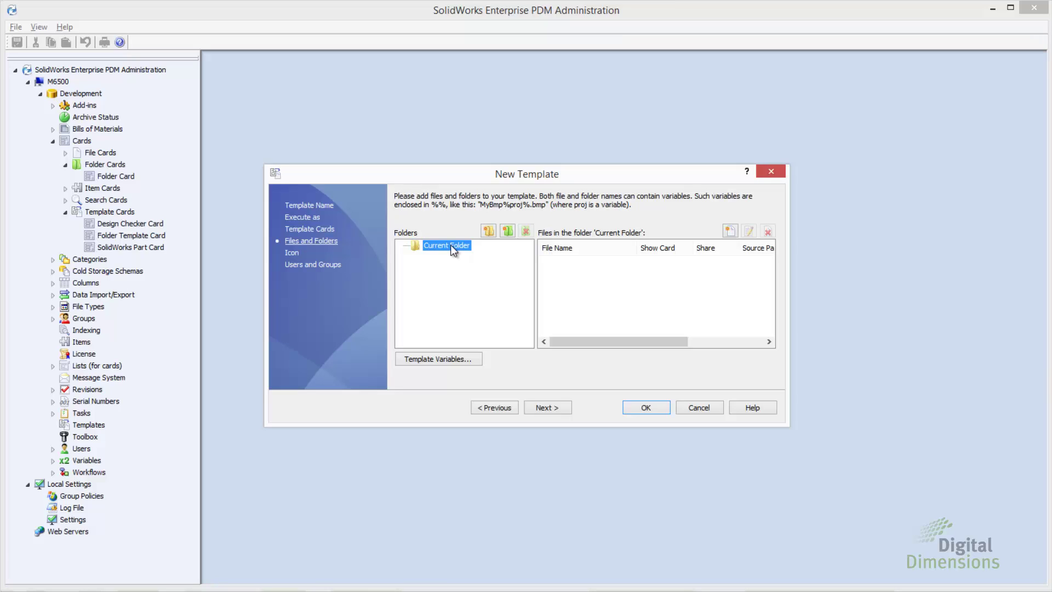
click(489, 231)
text(P)
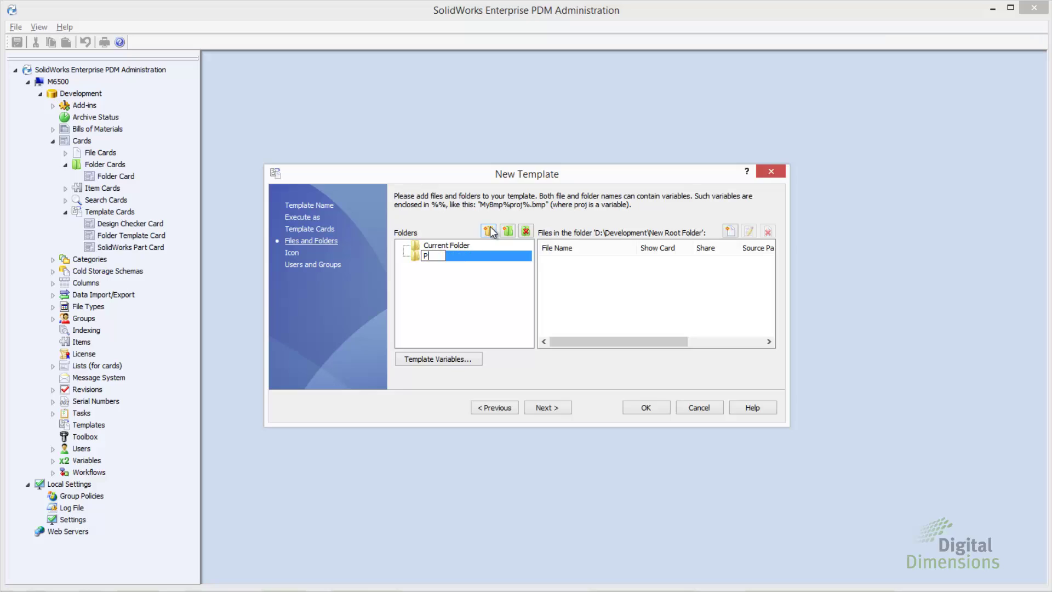
text(rojects)
key(Return)
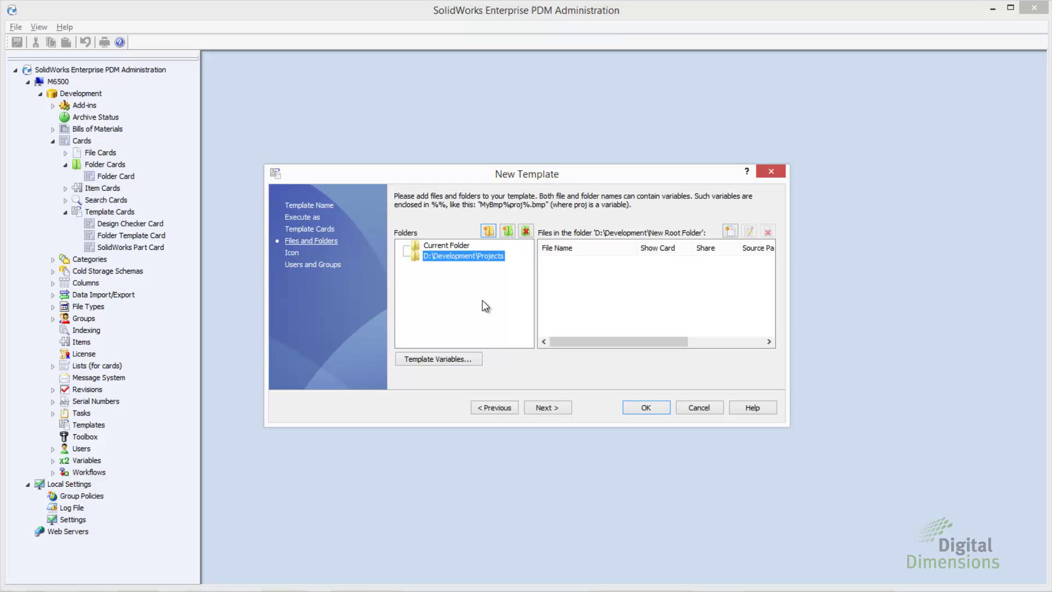
click(508, 232)
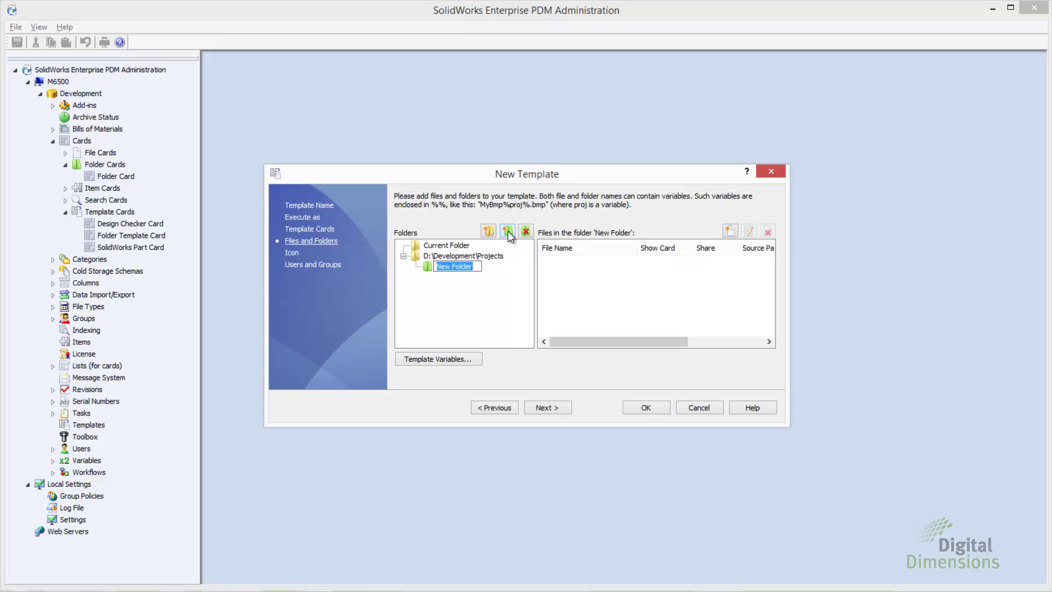
text(%t_ProjNumber%)
key(Return)
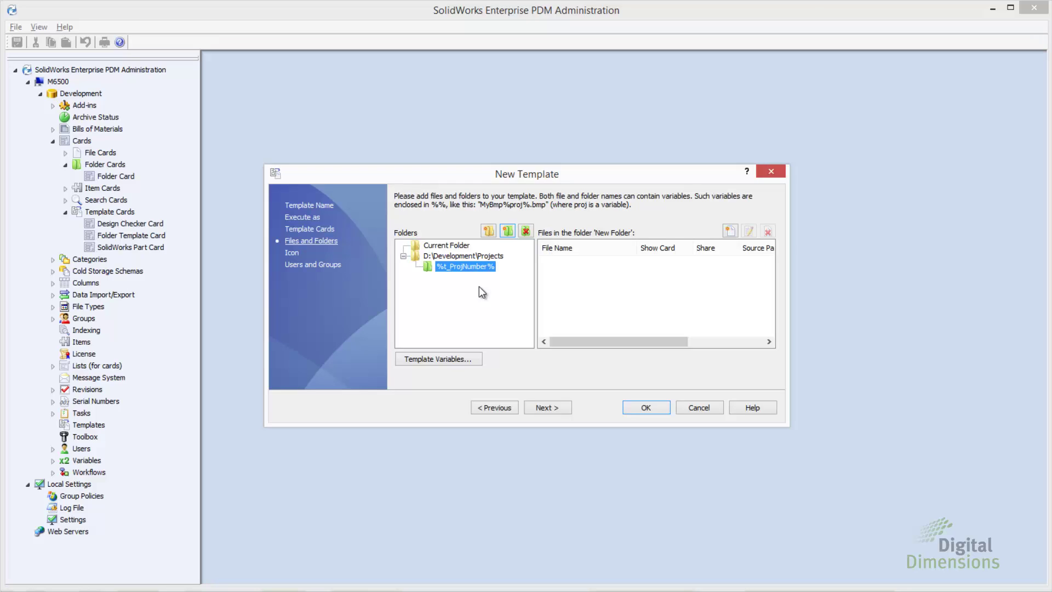
Step: Add a CAD Data folder with an Imported Files subfolder under %t_ProjNumber%
click(507, 231)
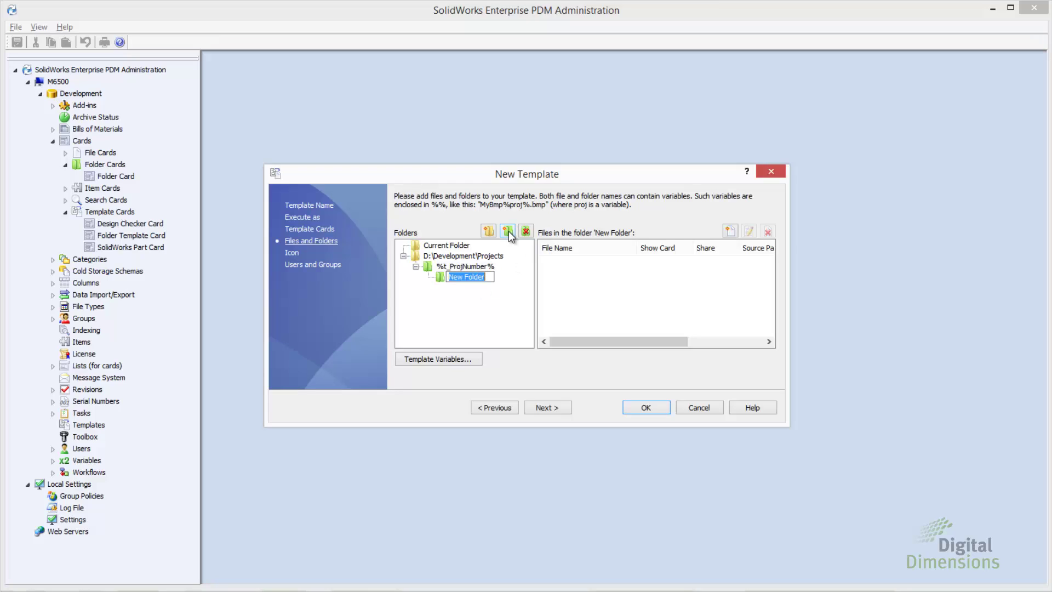
text(AD Data)
click(508, 232)
key(BackSpace)
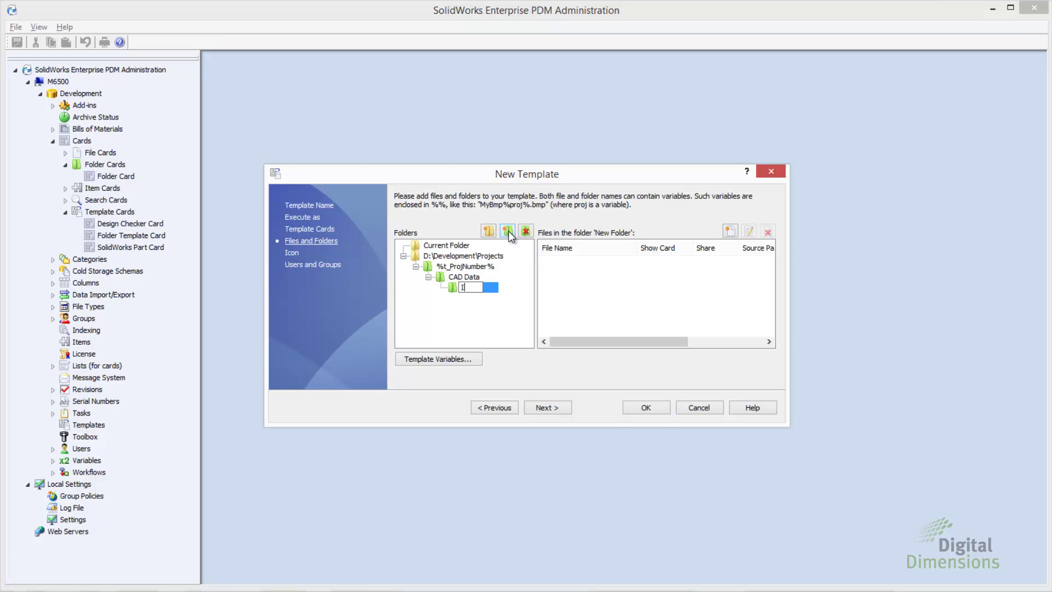
text(Imported Files)
click(465, 267)
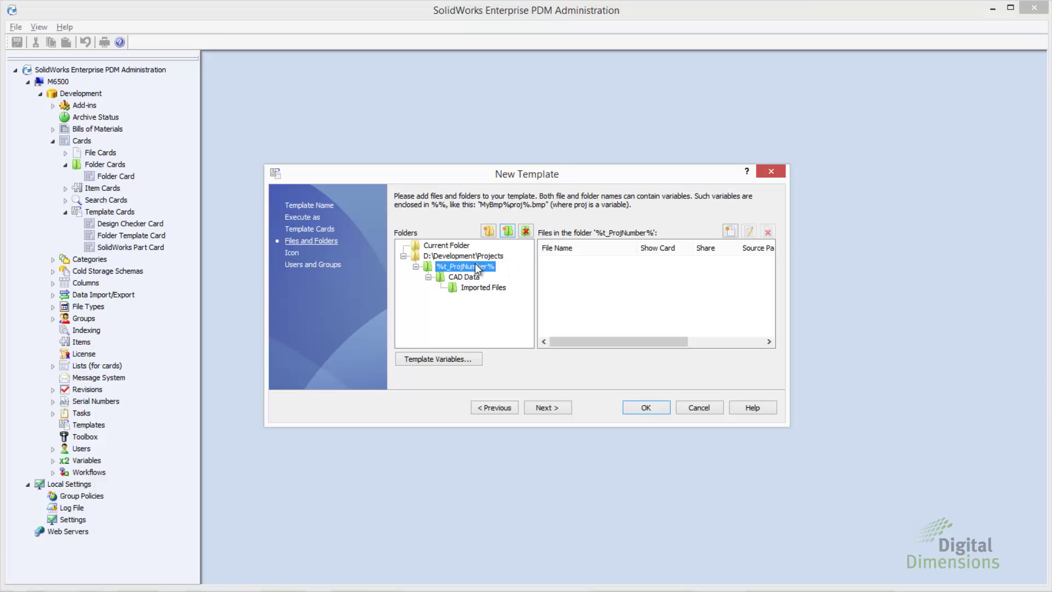
Step: Add Instruction Sheets and ECO subfolders under %t_ProjNumber%
click(508, 233)
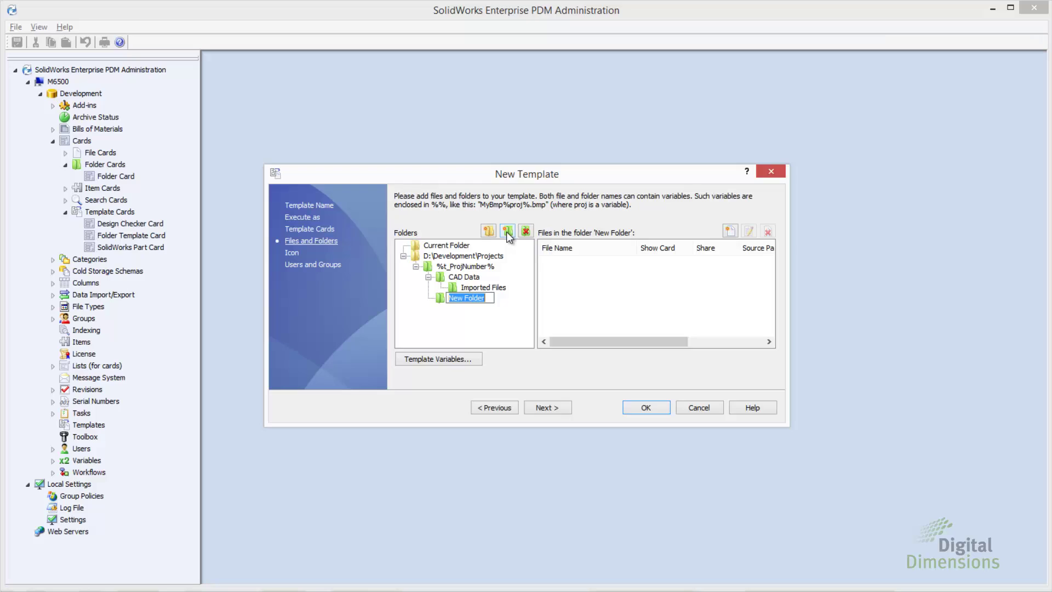
text(Instruction Sheets)
key(Return)
key(Left)
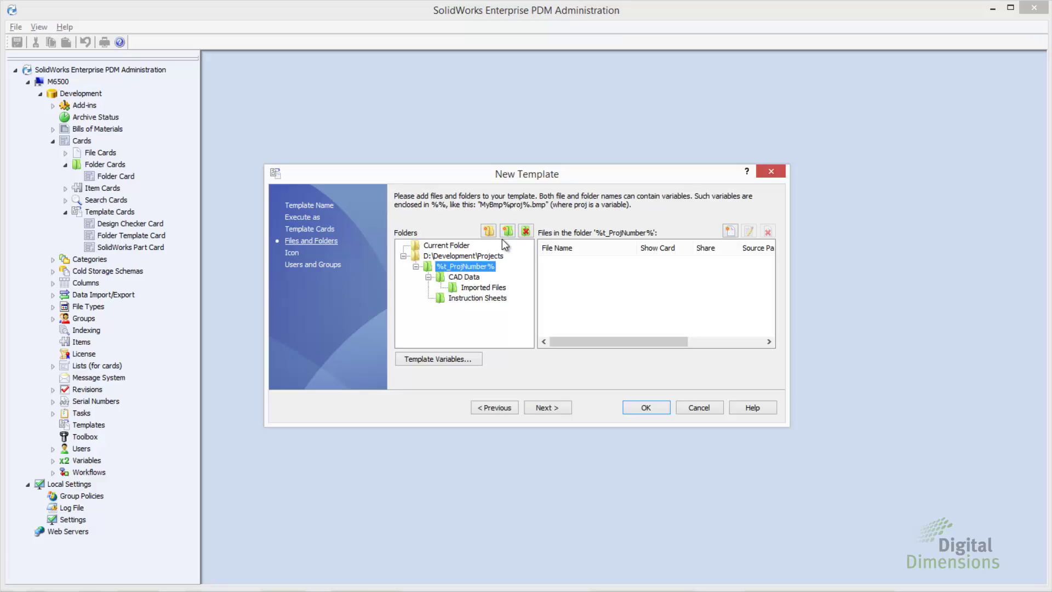
click(506, 233)
text(ECO)
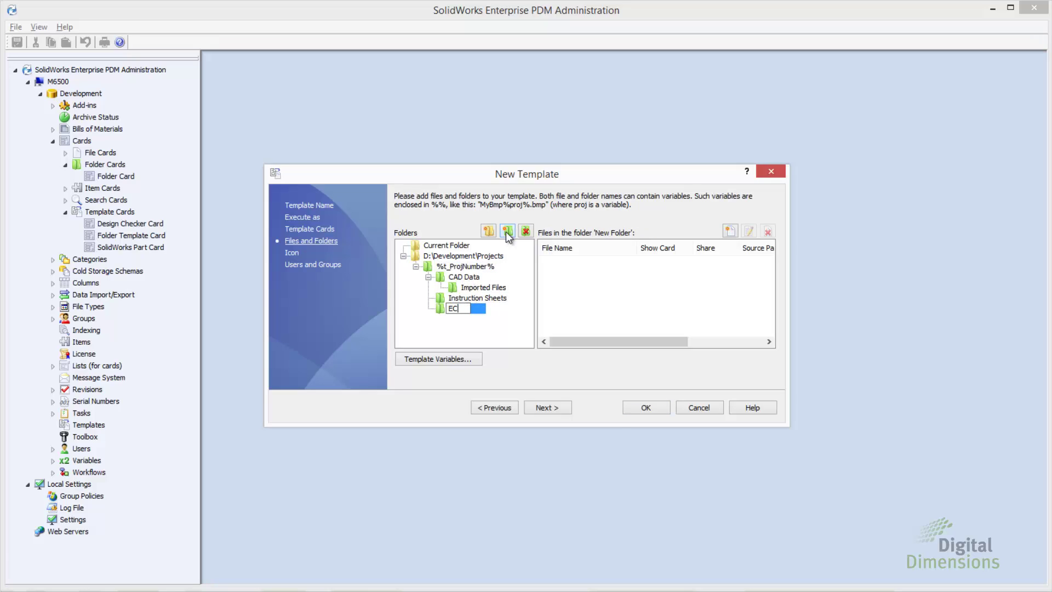
click(500, 339)
click(481, 267)
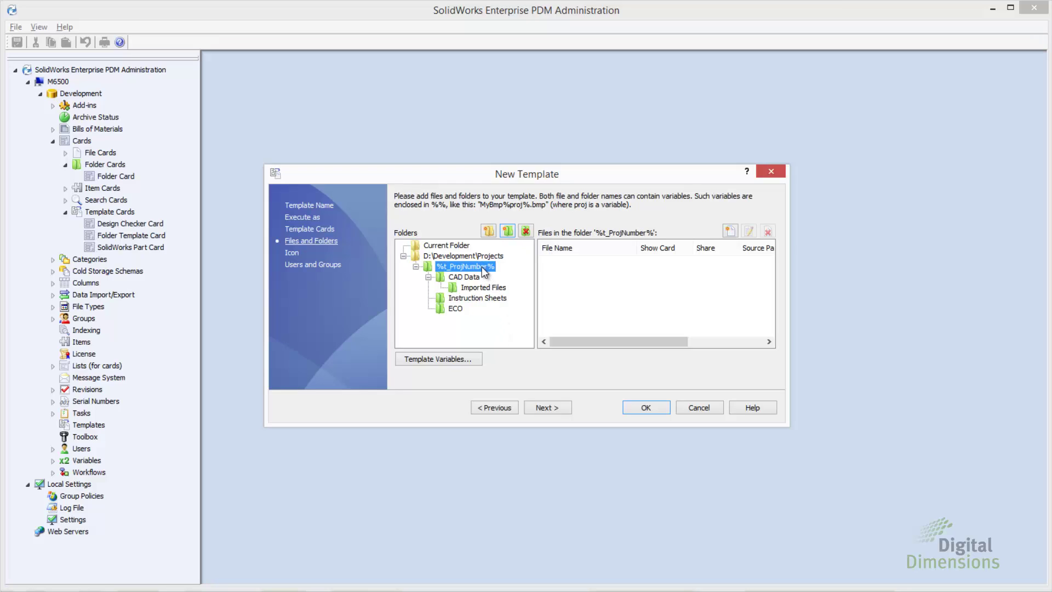
Step: In the %t_ProjNumber% folder's Copy Variables, map t_Author, t_CustomerName, t_Date and t_ITAR to matching card variables
right_click(481, 266)
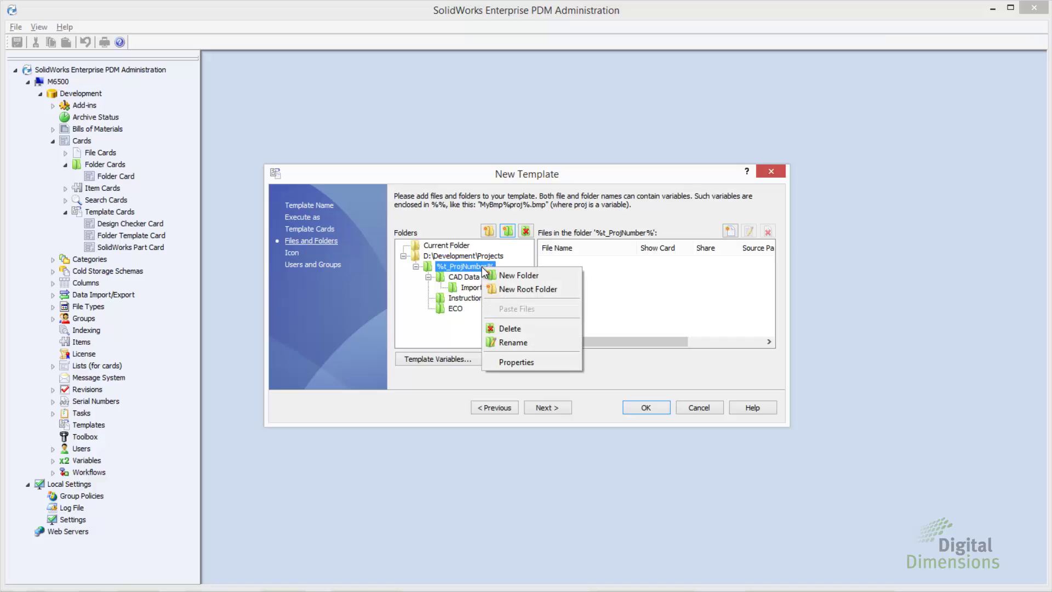
click(530, 363)
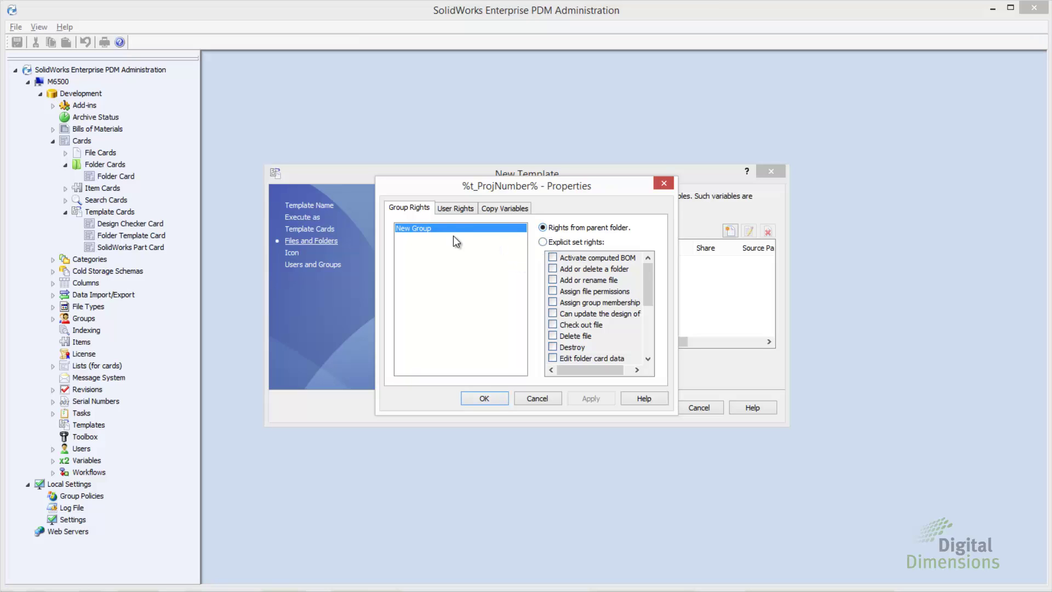
click(453, 210)
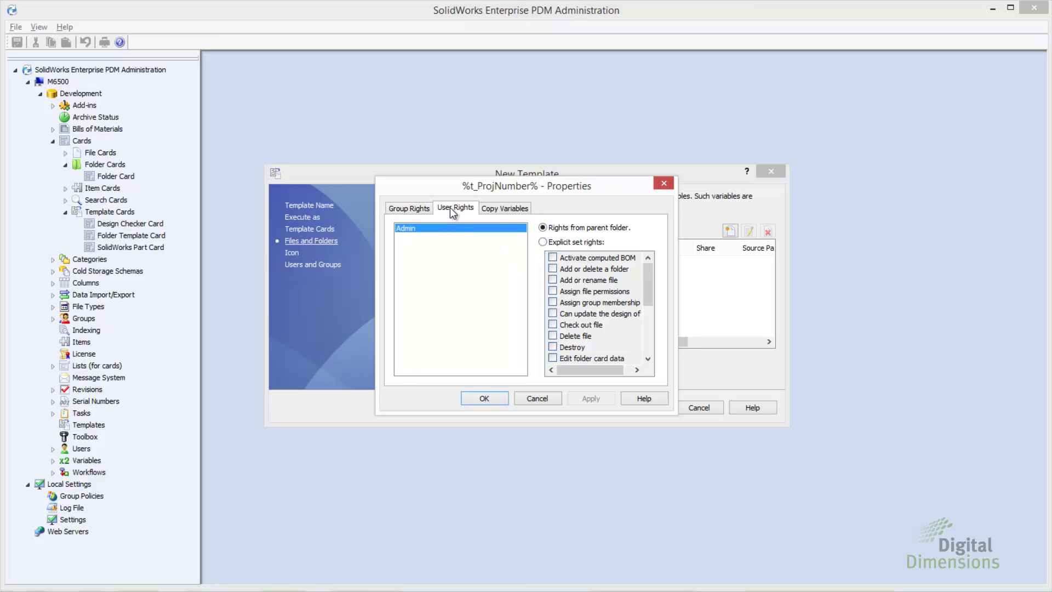
click(490, 211)
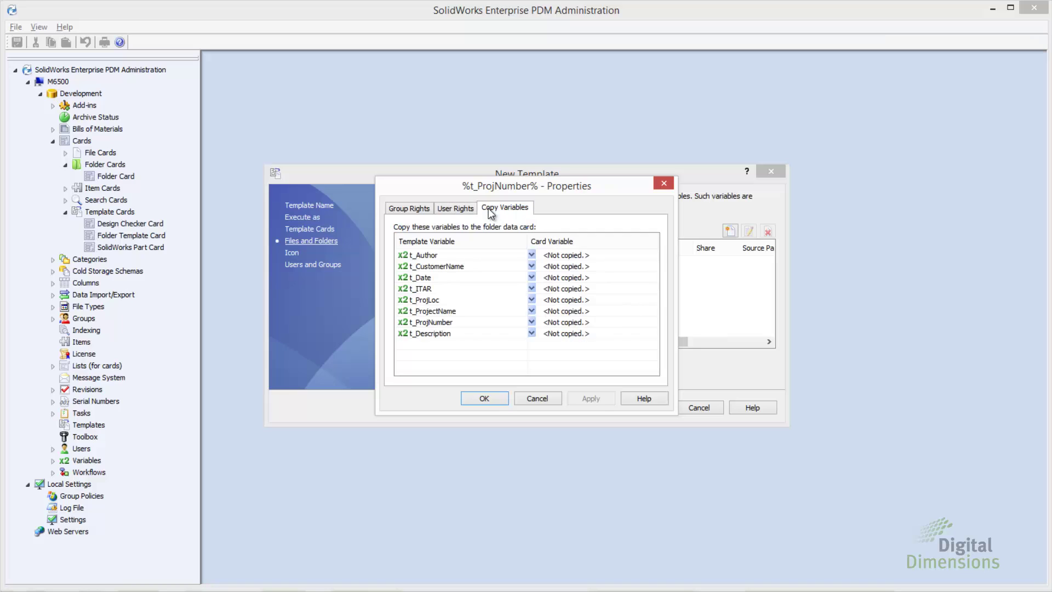
click(531, 255)
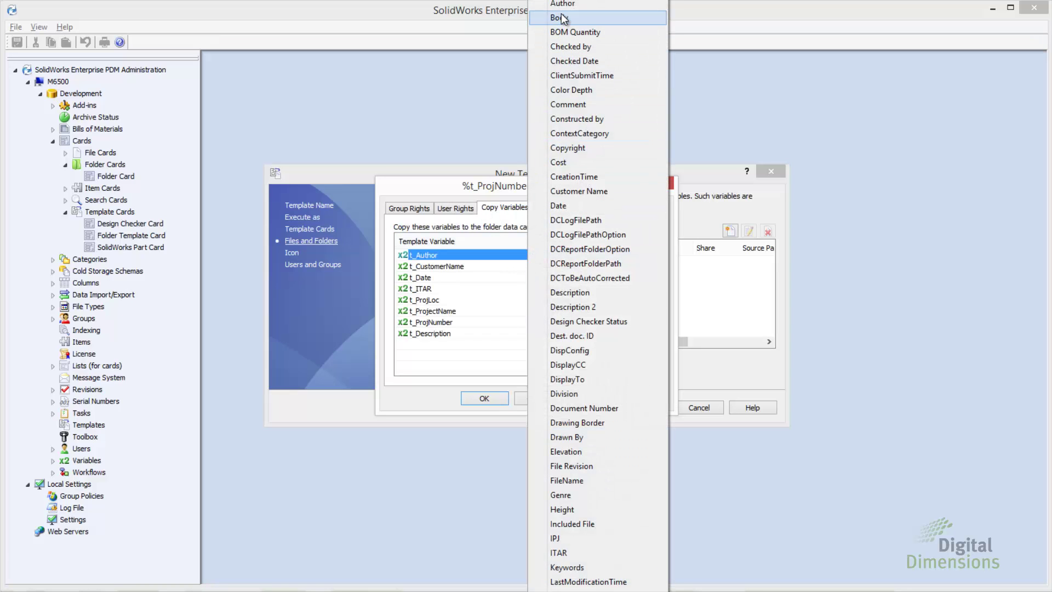
click(562, 4)
click(532, 266)
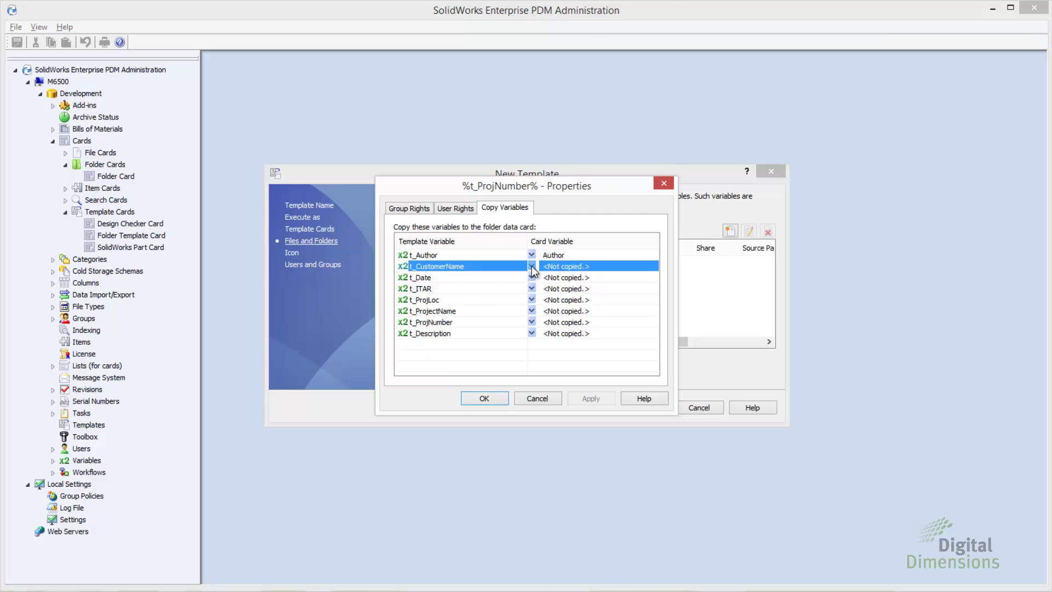
click(572, 192)
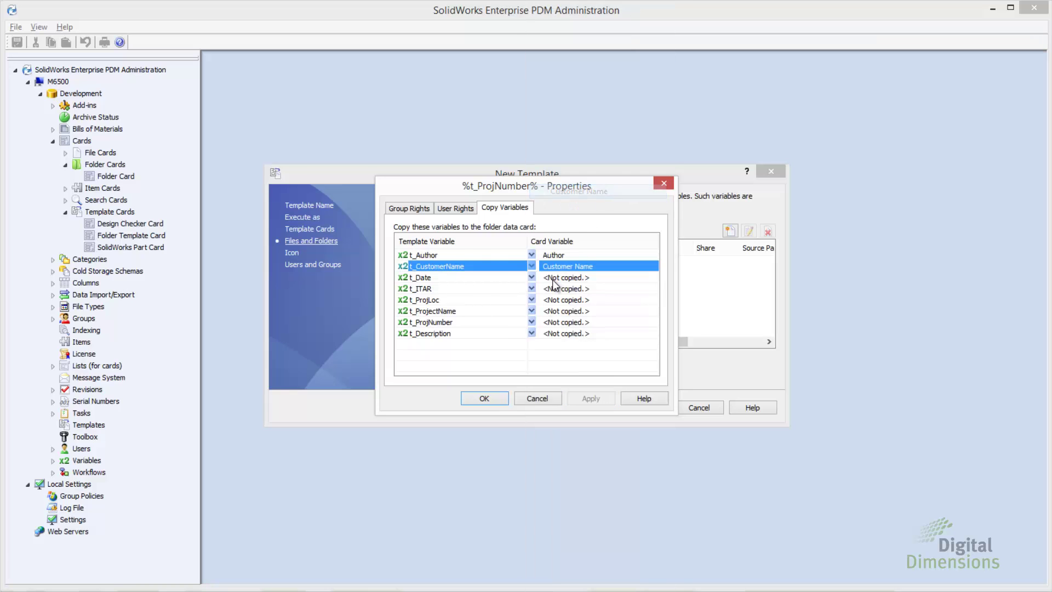
click(531, 278)
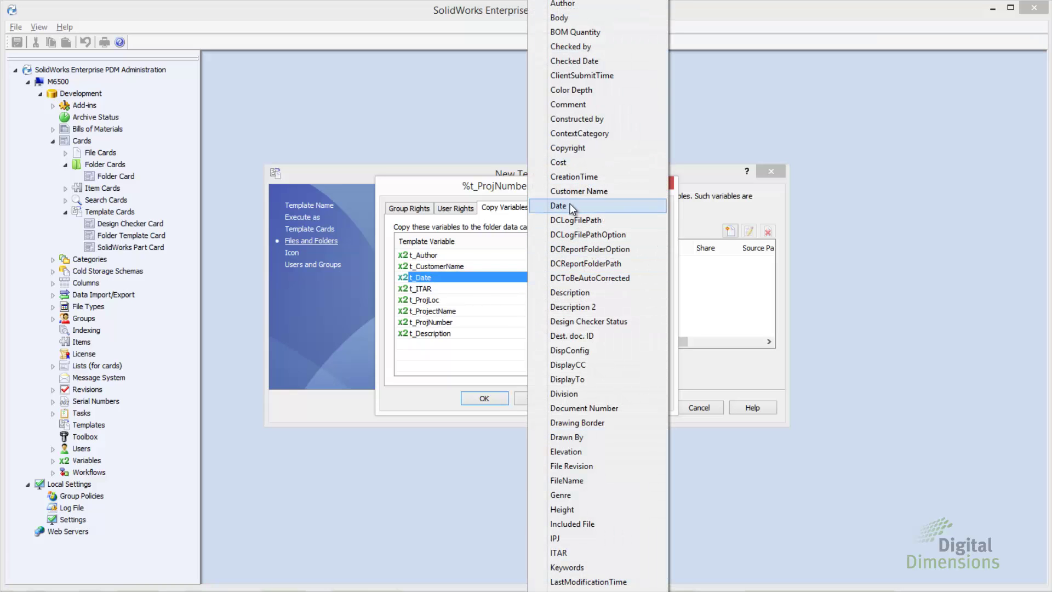
click(572, 206)
click(532, 289)
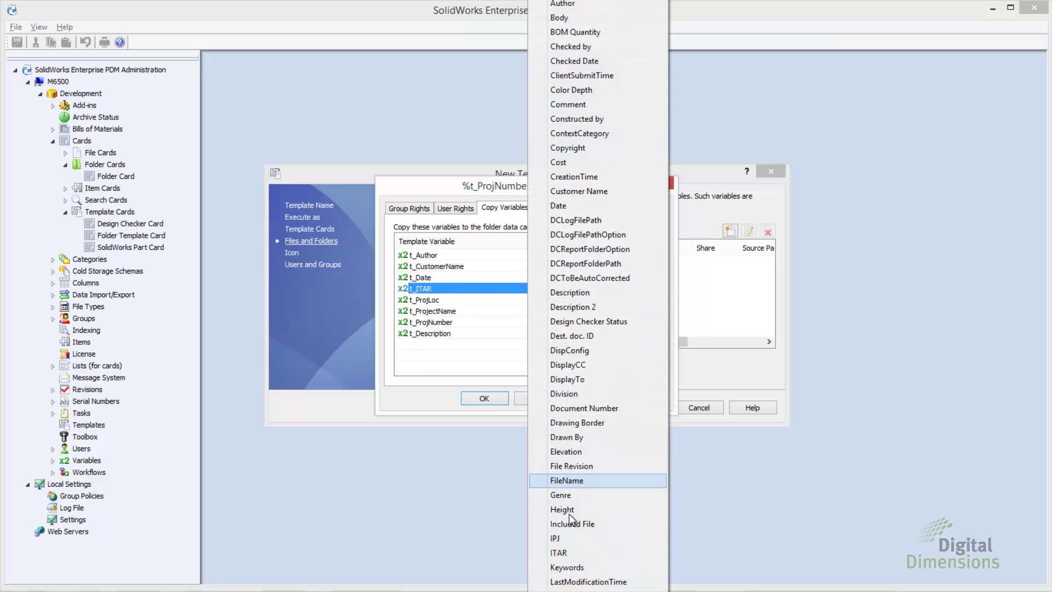
click(573, 553)
Step: Map t_ProjLoc, t_ProjectName, t_ProjNumber and t_Description to Project Location, Project Name, Project number and Description
click(531, 299)
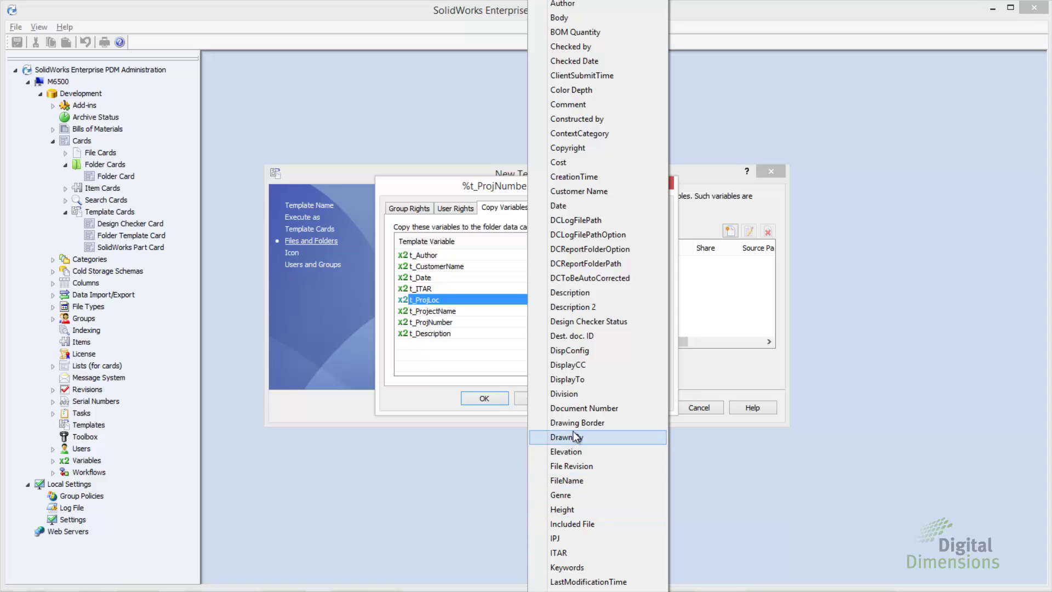
scroll(592, 292, down, 3)
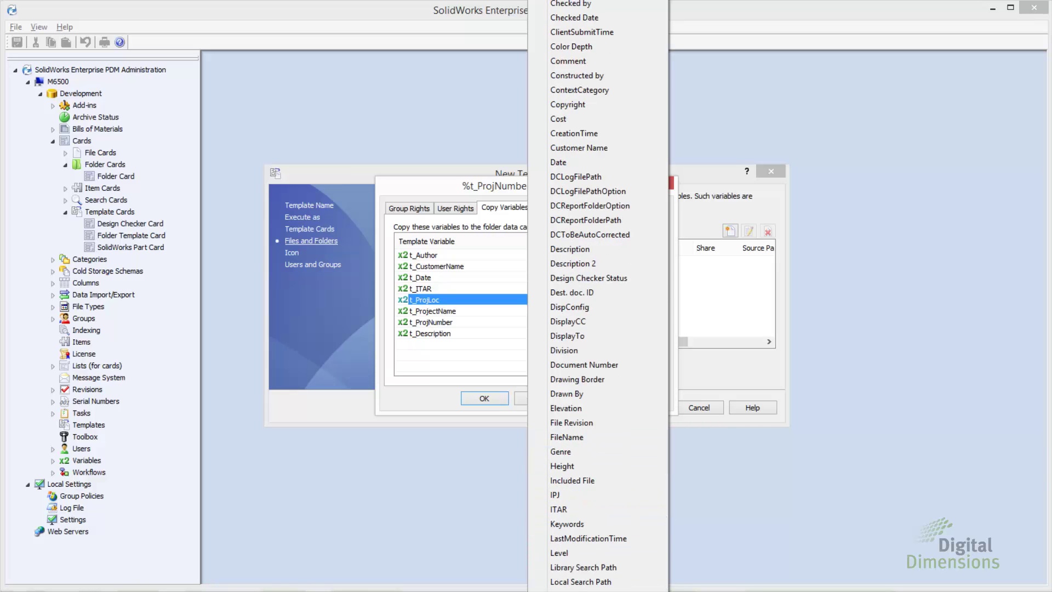
scroll(592, 383, down, 3)
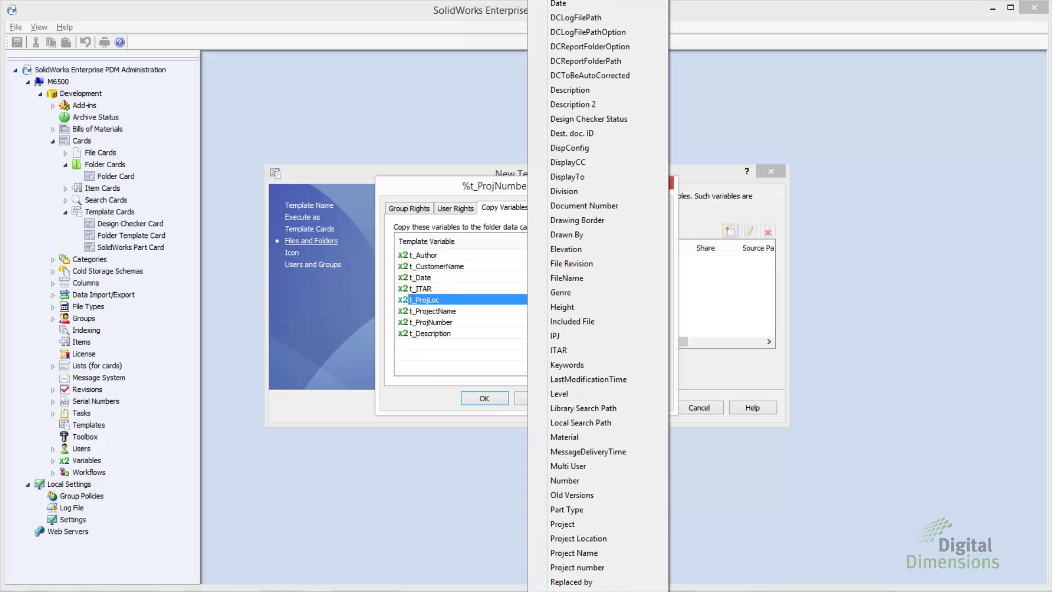
click(575, 538)
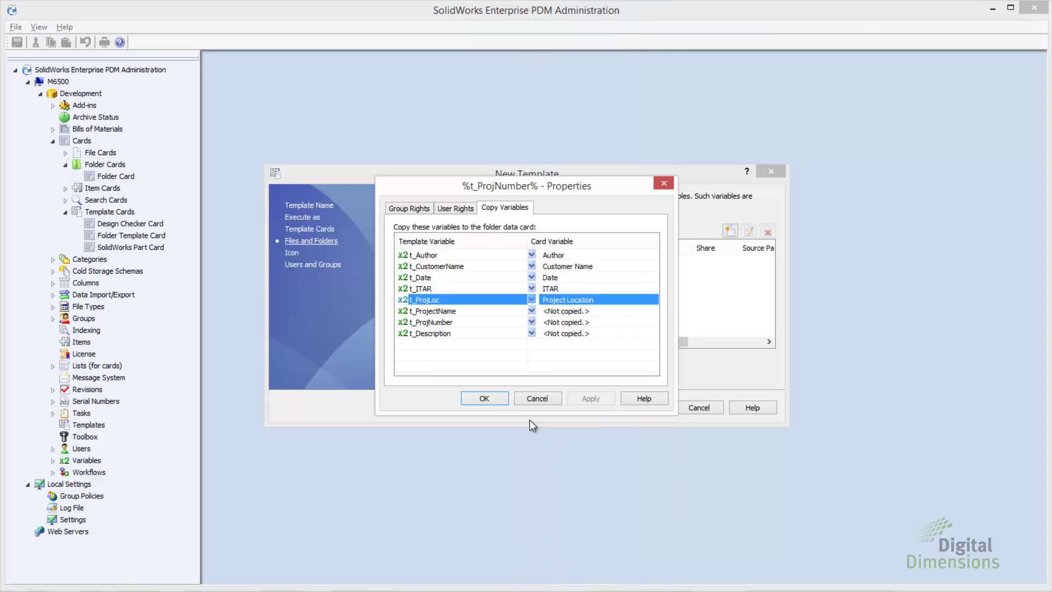
click(540, 311)
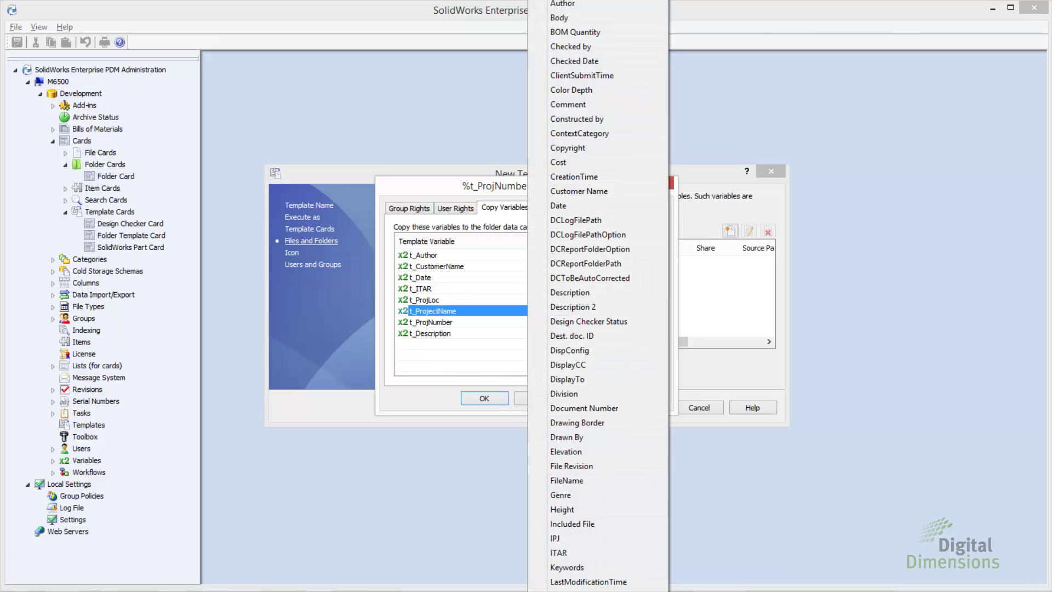
scroll(586, 499, down, 6)
scroll(575, 438, down, 2)
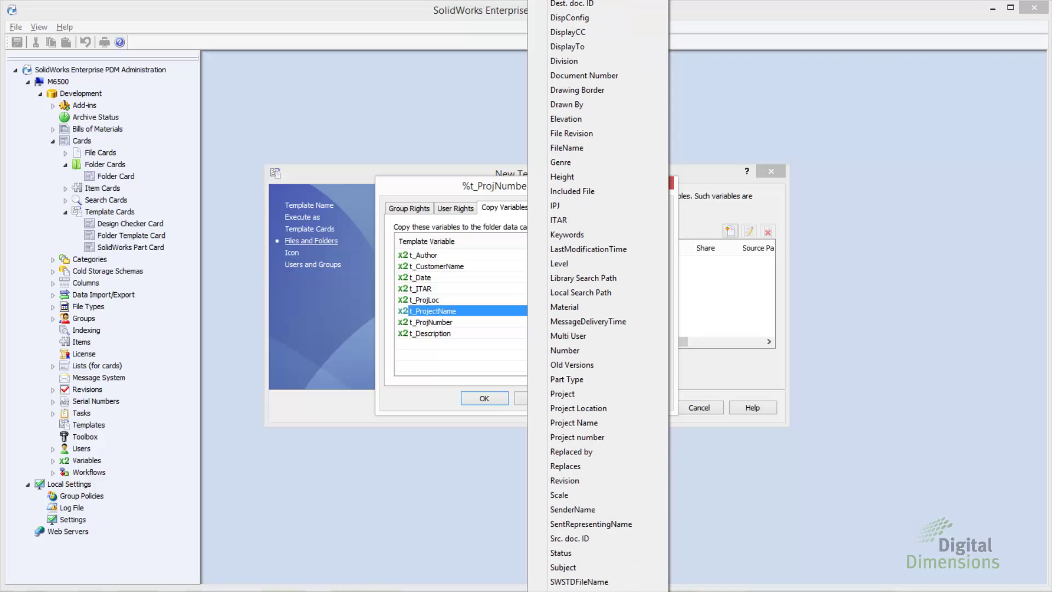
click(567, 423)
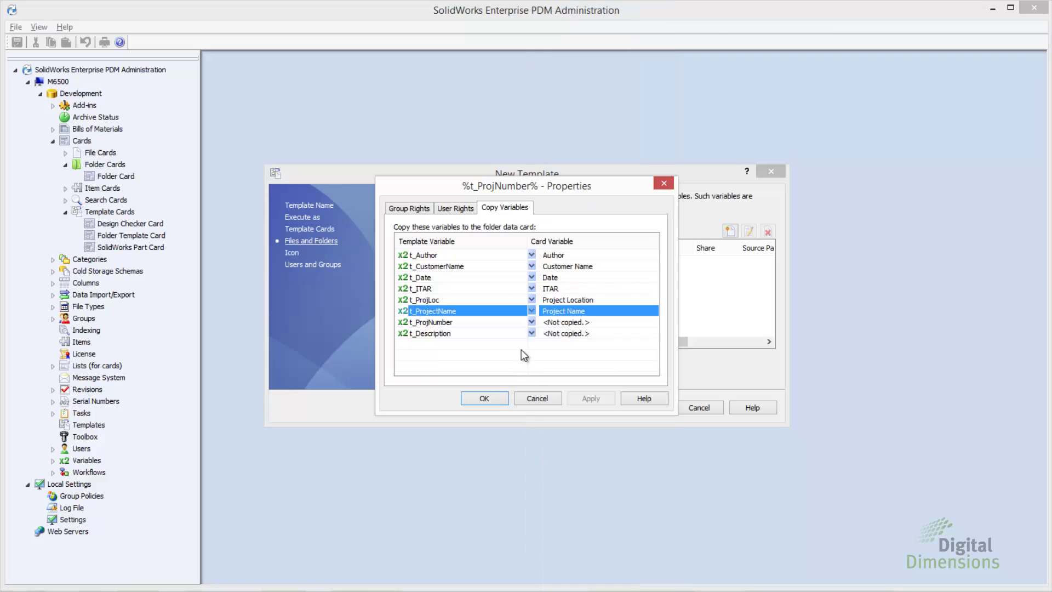
click(532, 324)
scroll(601, 548, down, 5)
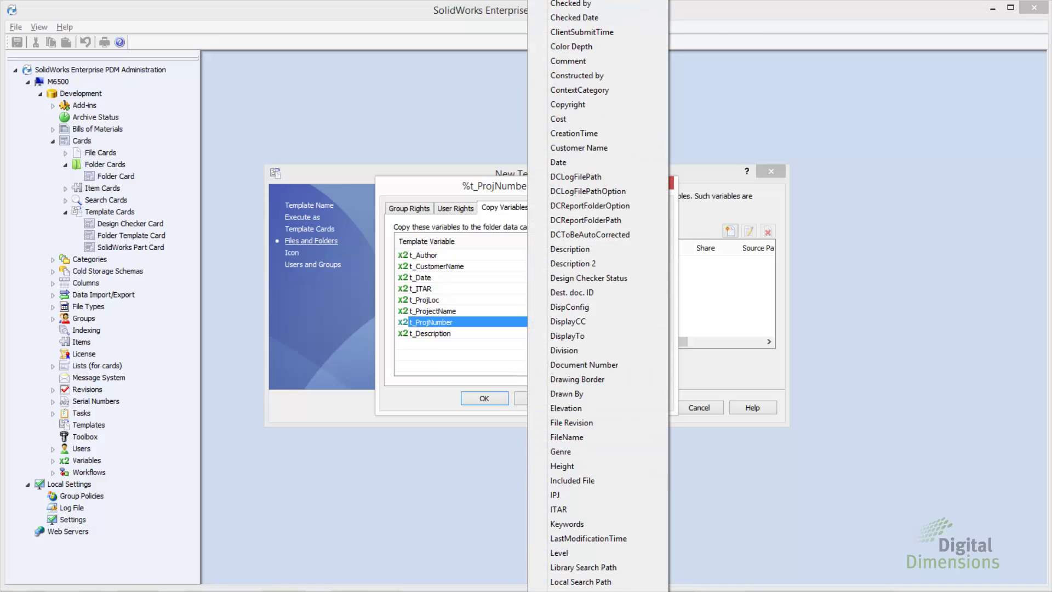
click(597, 539)
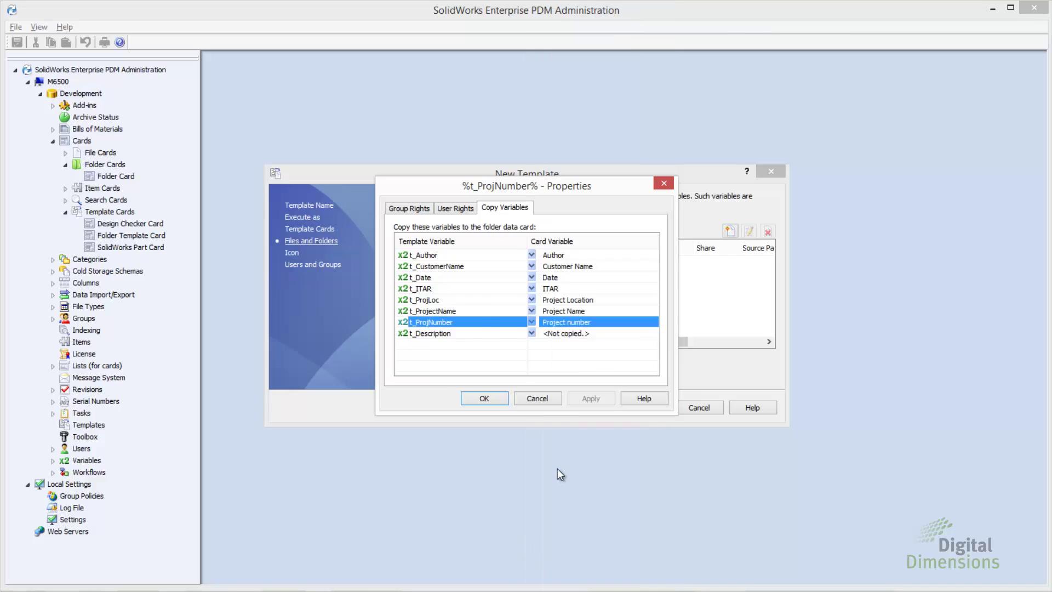
click(532, 332)
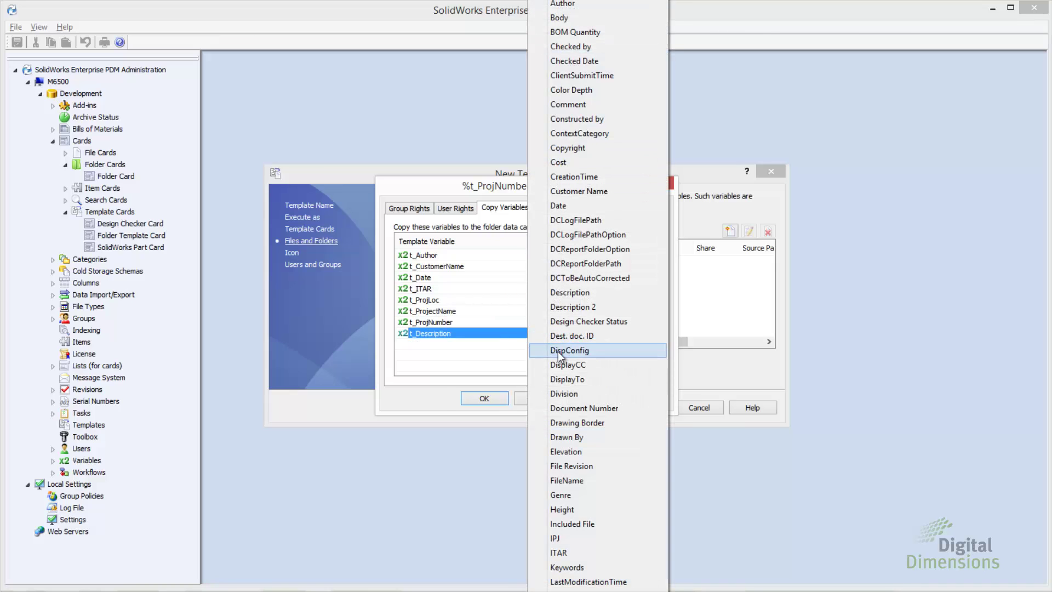
click(574, 292)
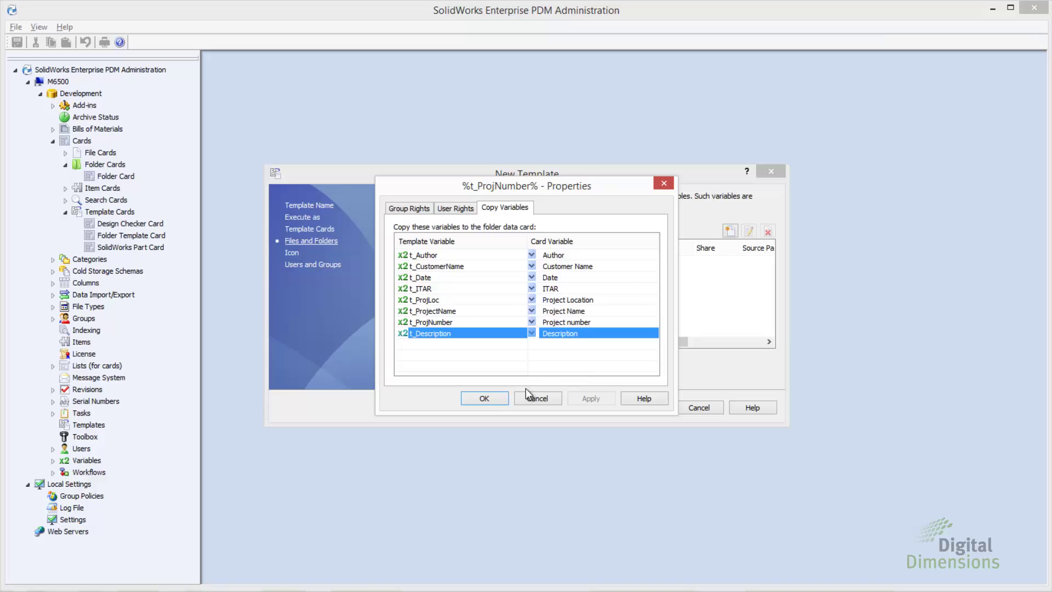
click(488, 398)
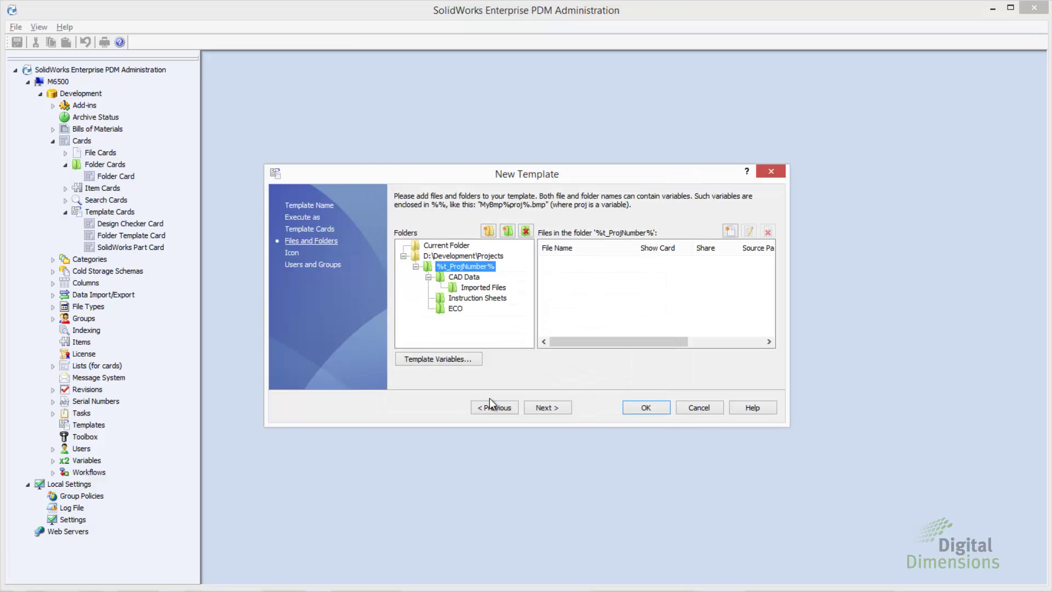
Step: Use the .cat extension's icon for the New Project template
click(547, 408)
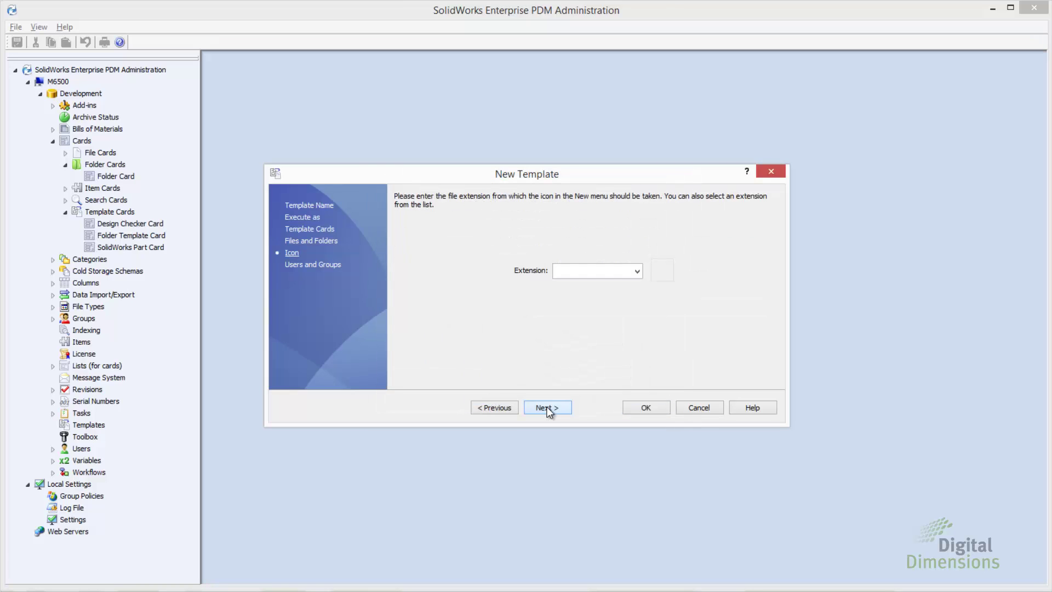
click(637, 271)
drag(638, 300, 637, 327)
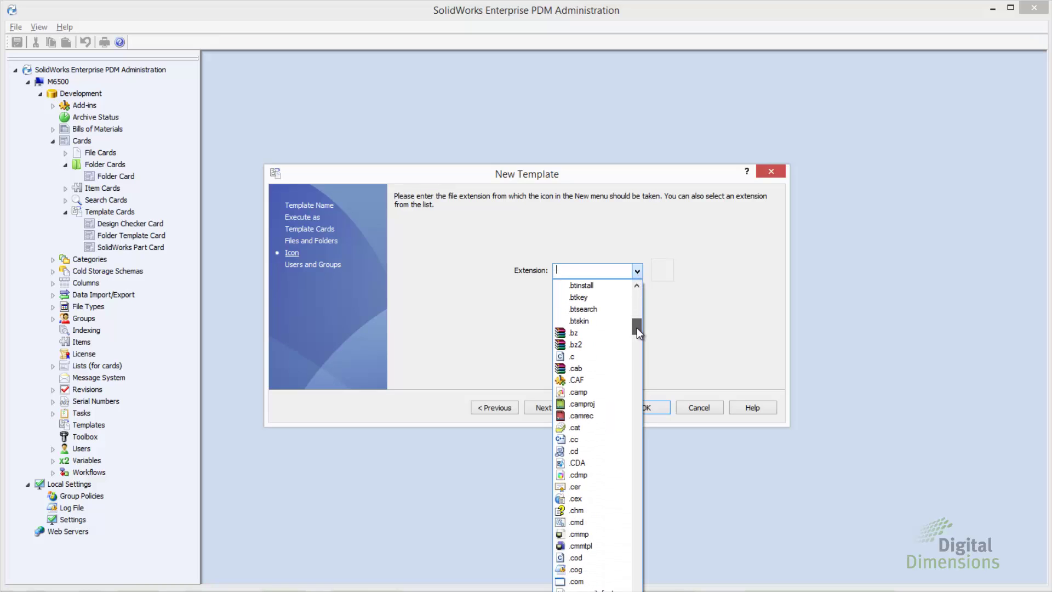
click(600, 427)
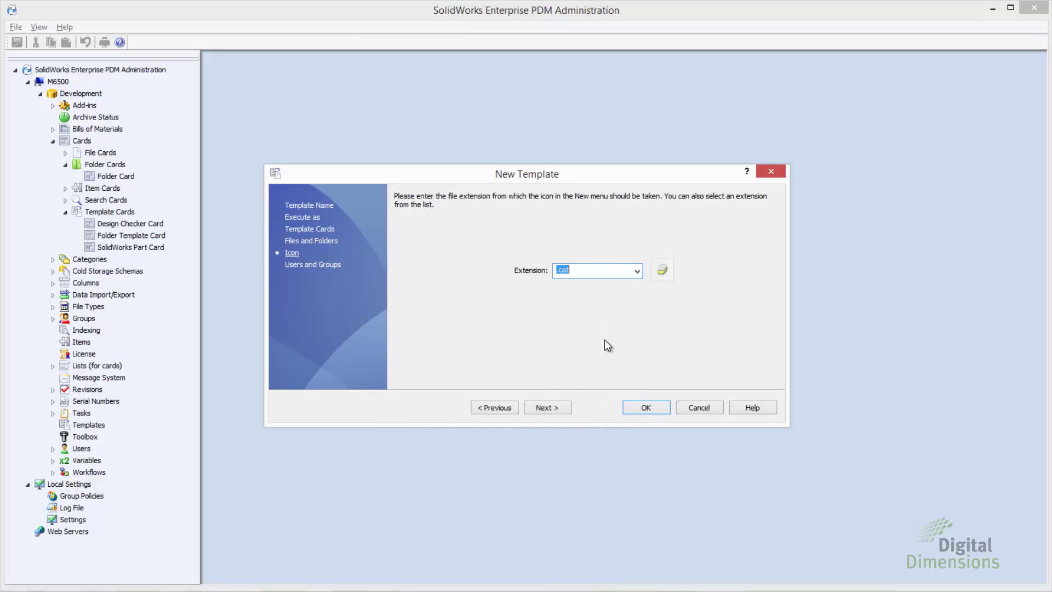
Step: Make the template available to New Group and Admin and save it
click(558, 407)
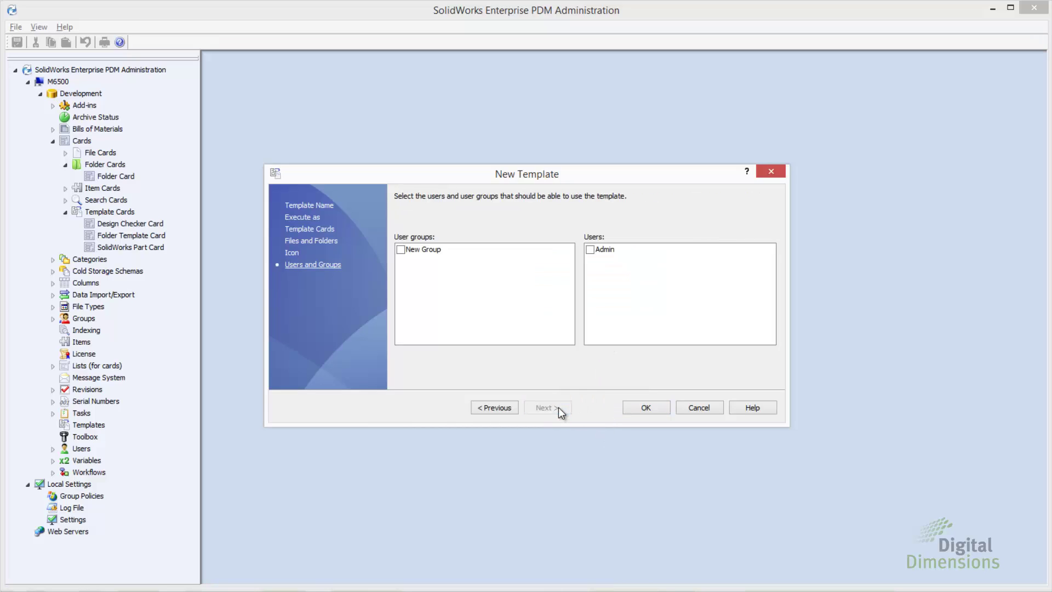
click(406, 250)
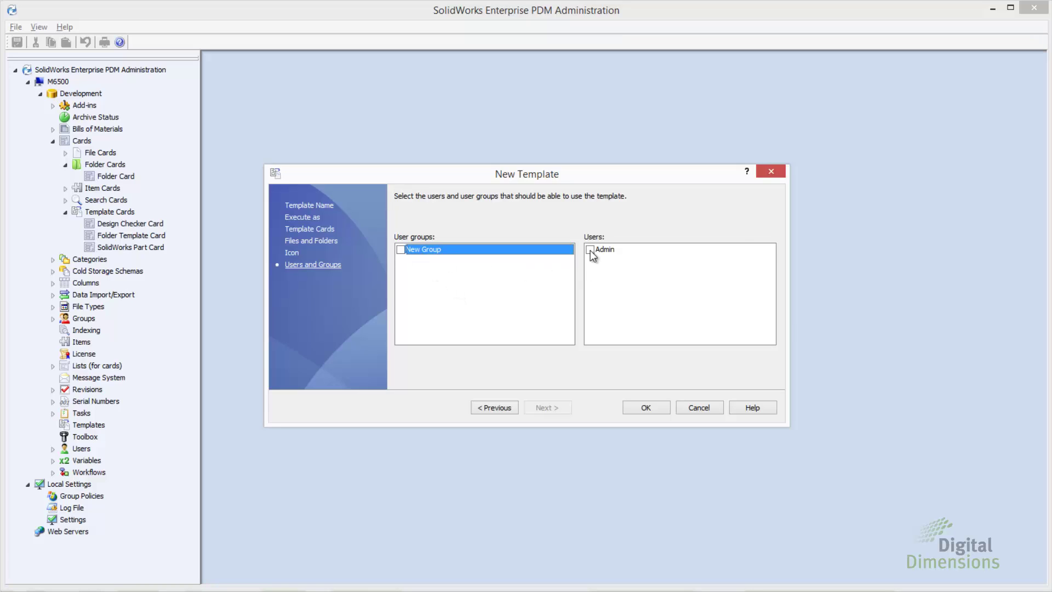
click(590, 250)
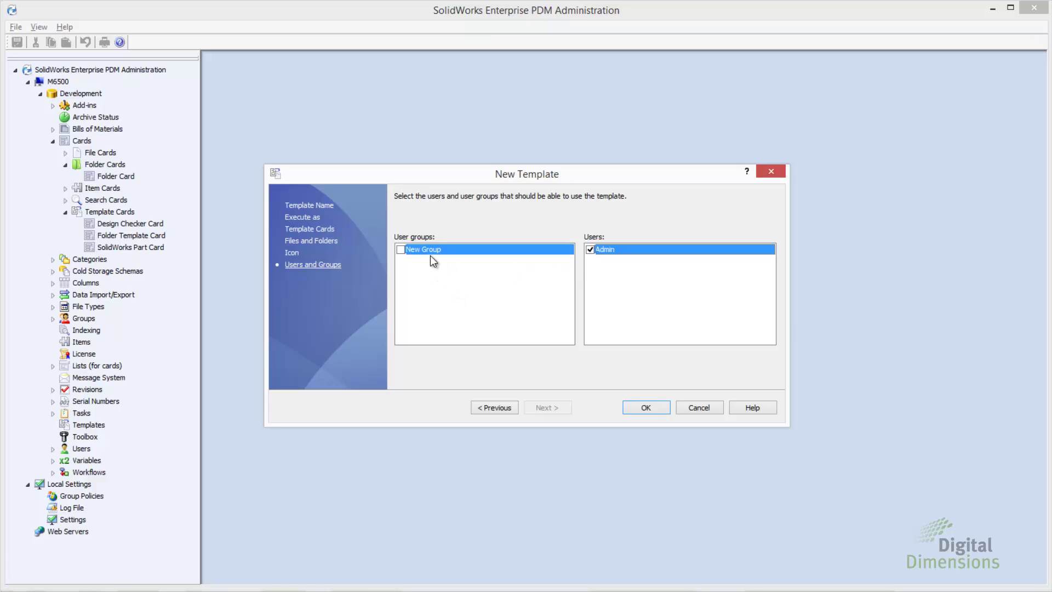
click(644, 409)
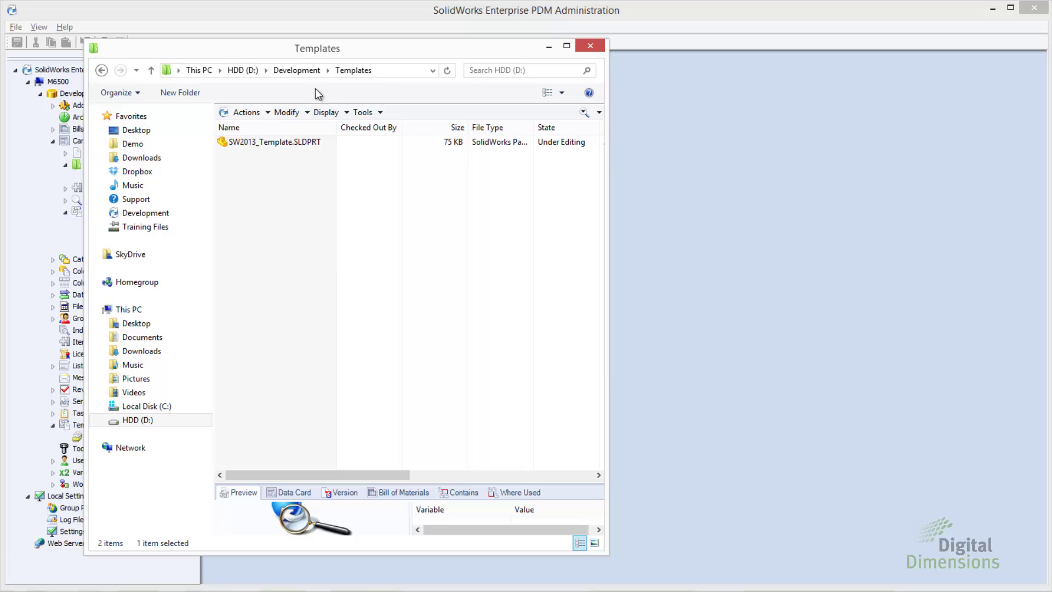
Step: Start a New Project under Development named 'Example Project Name' for customer Digital Dimensions
click(296, 70)
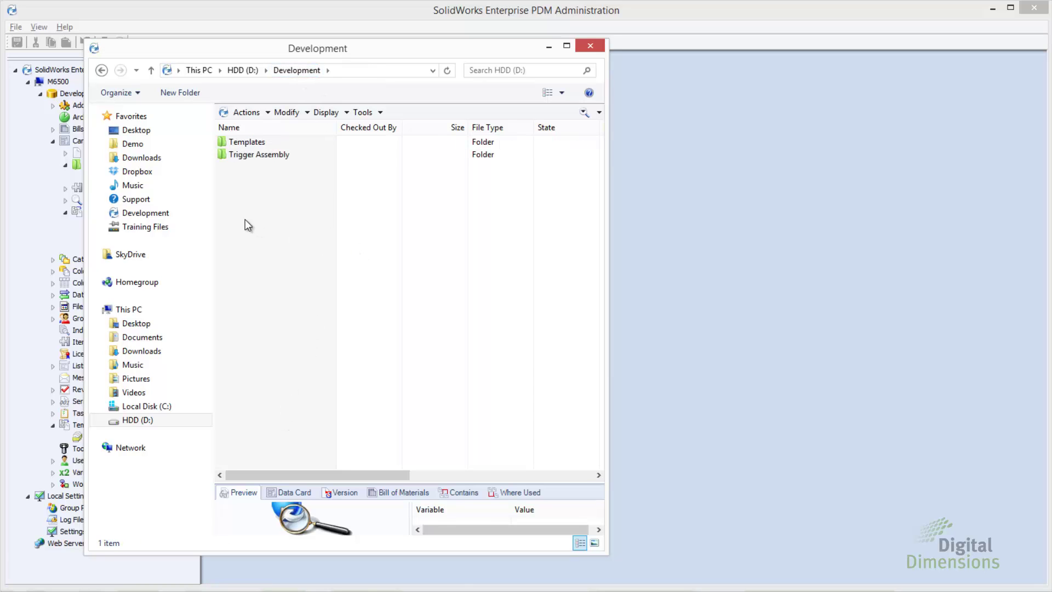
right_click(272, 207)
mouse_move(331, 340)
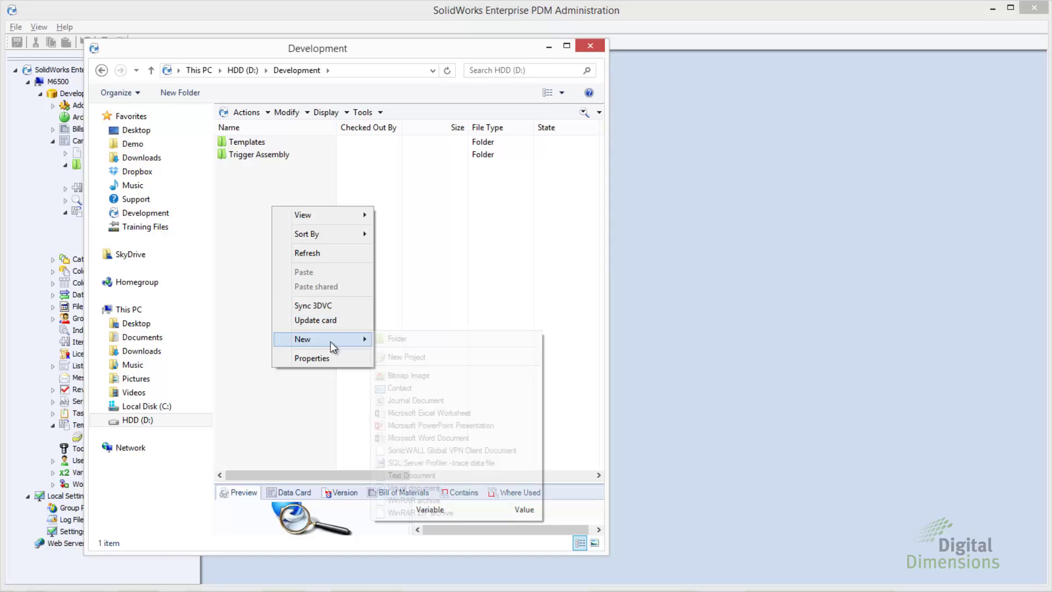
click(408, 356)
click(253, 283)
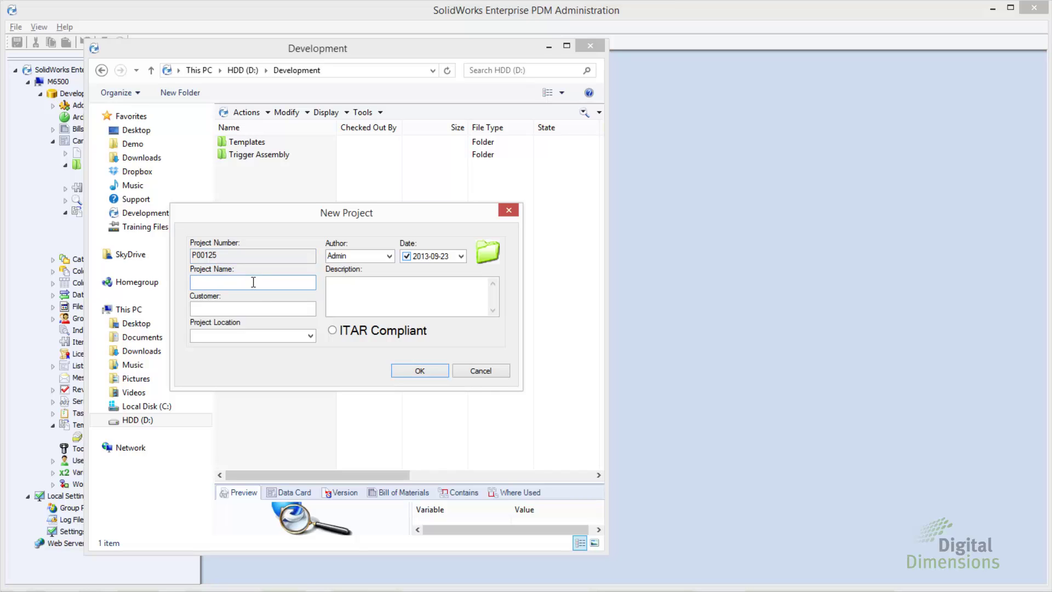
text(Example Project Name)
key(Tab)
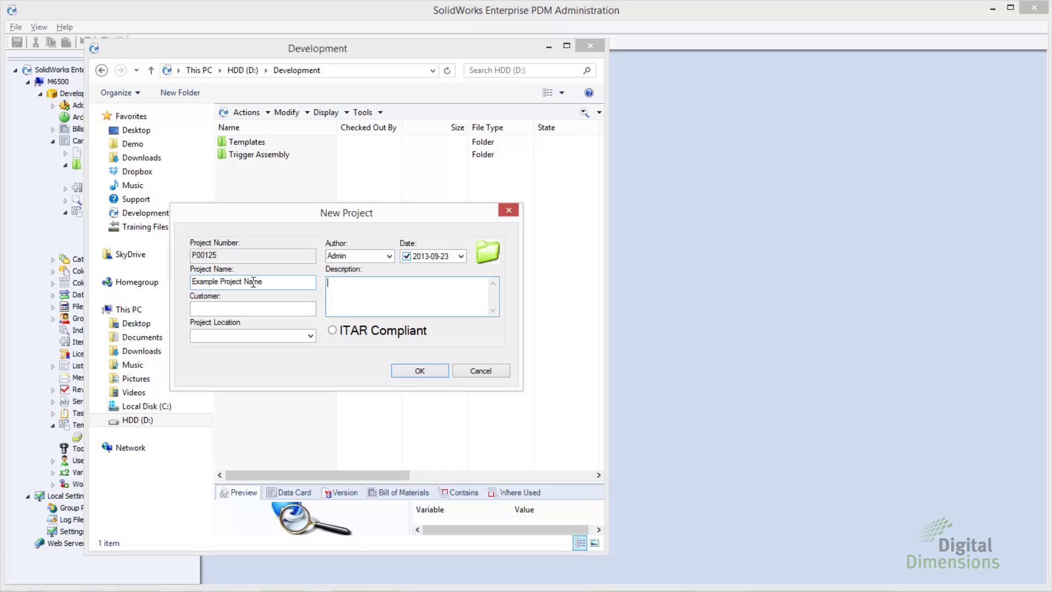
key(Tab)
text(Dig)
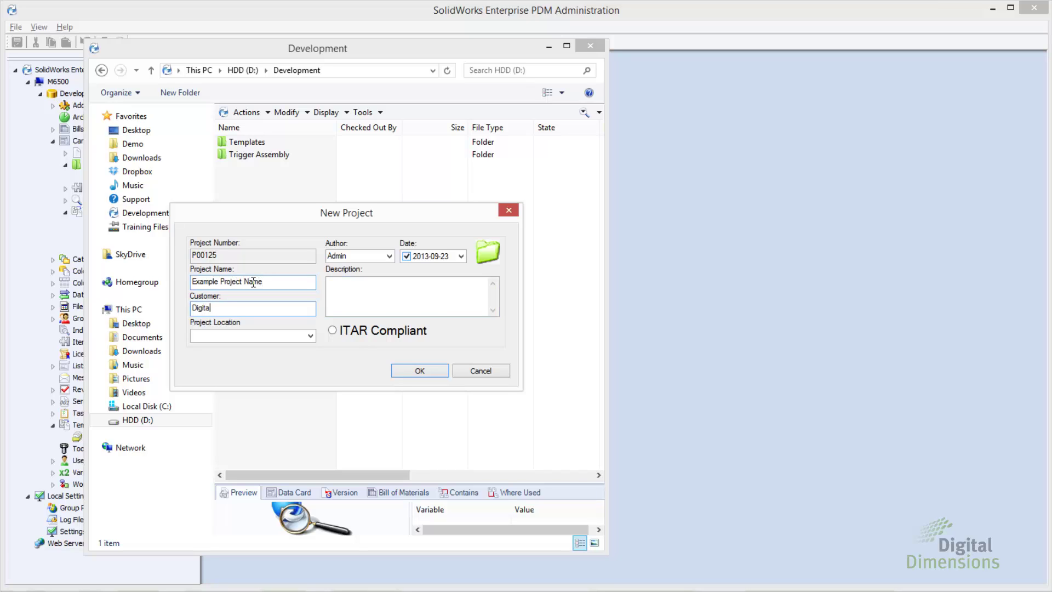
text(ital Dimensions)
Step: Set location Tempe, AZ, mark ITAR Compliant, enter 'Example Description', and create the project
click(310, 335)
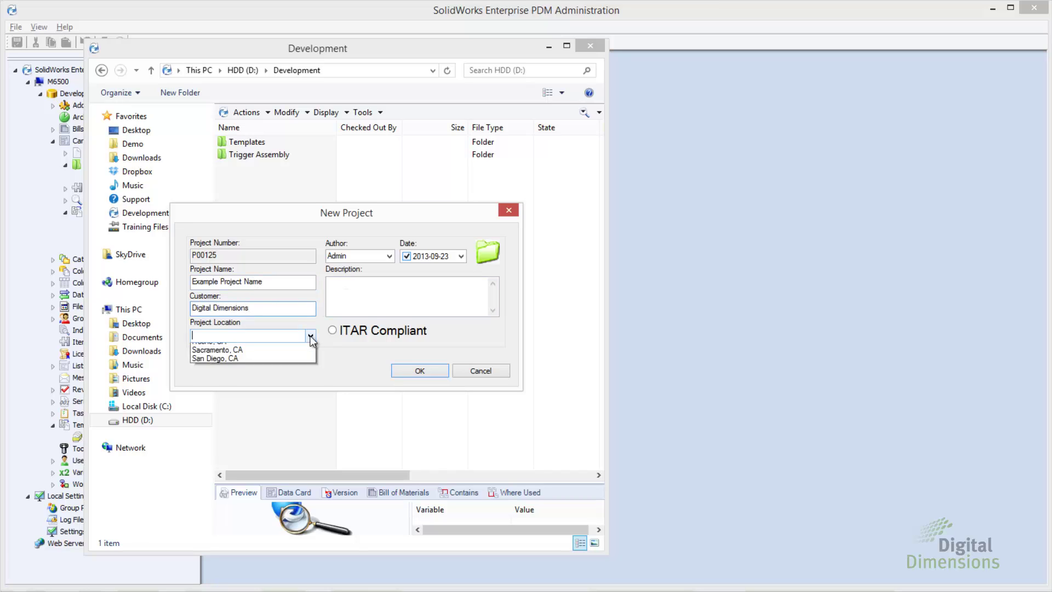
click(299, 348)
click(333, 330)
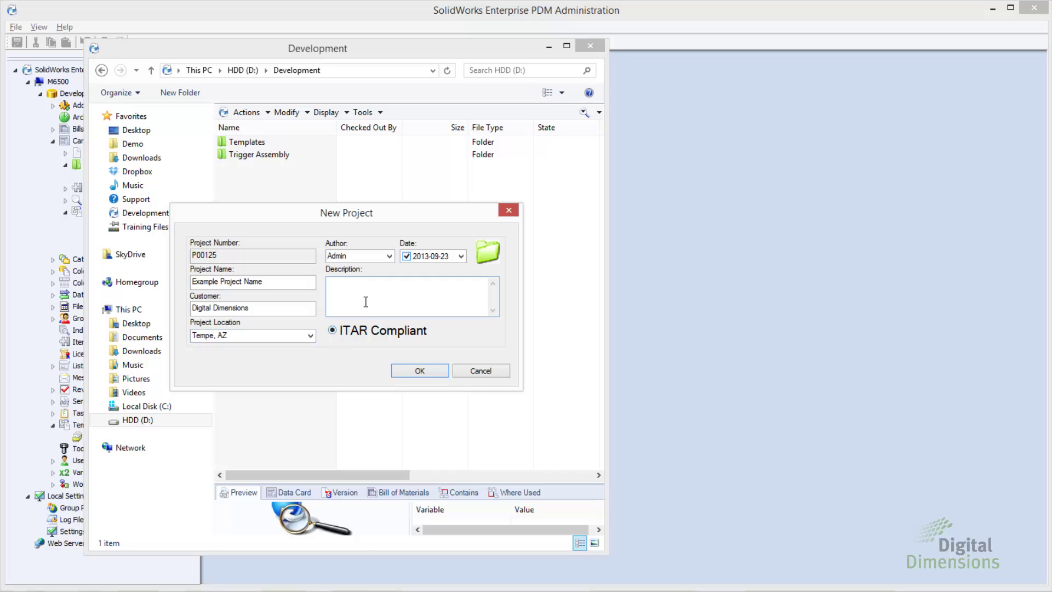
click(368, 300)
text(Ex)
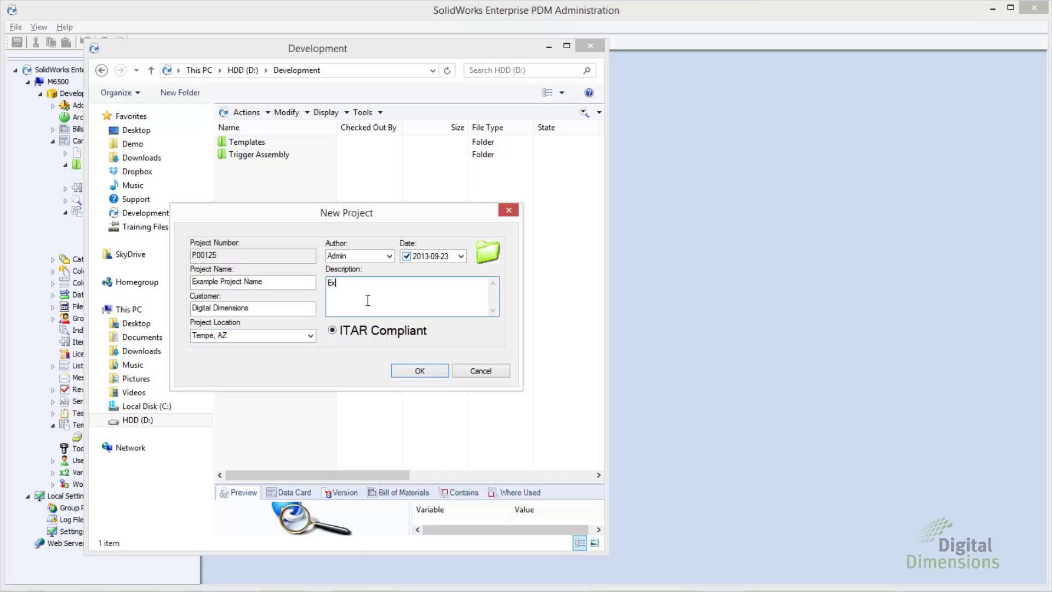
text(ample Description)
click(415, 371)
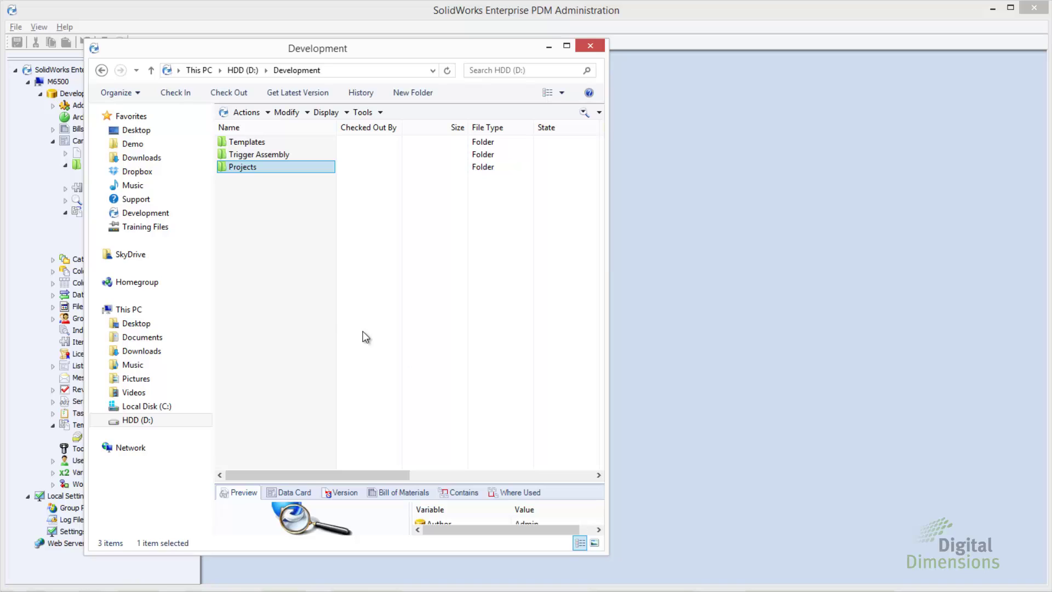
Step: Browse into Projects > P00125 and check its CAD Data subfolder
double_click(244, 167)
double_click(249, 143)
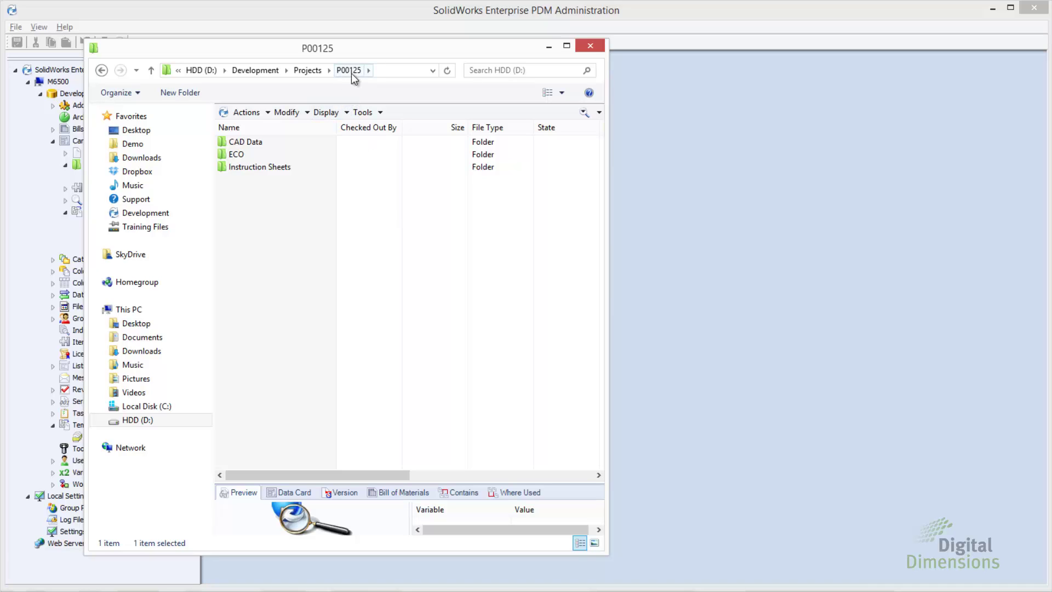
click(369, 71)
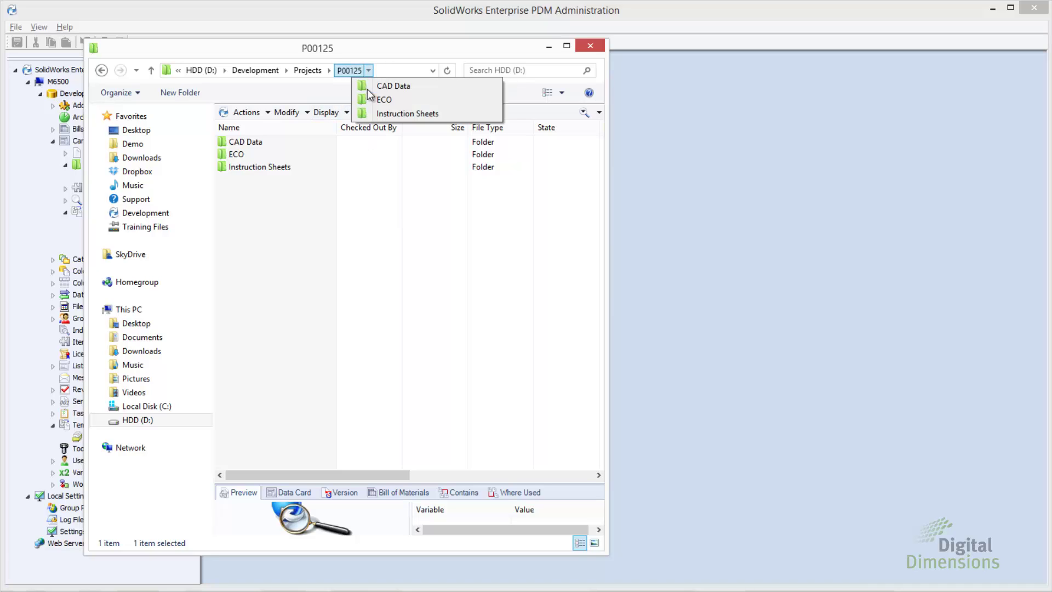
click(252, 142)
double_click(252, 142)
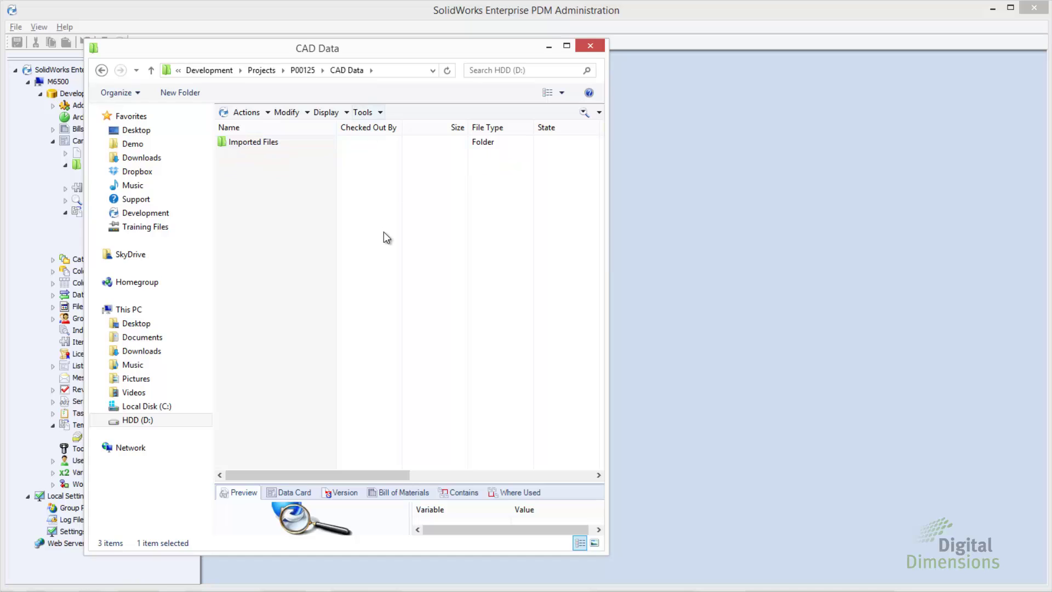
click(309, 72)
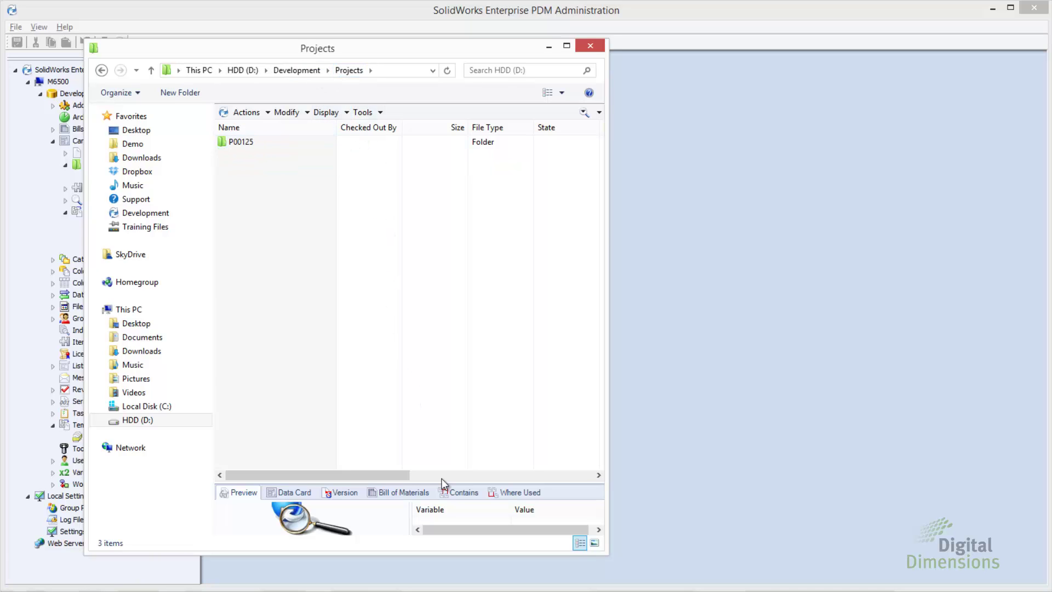
Step: View P00125's data card values, then return to the Development folder
drag(439, 484, 432, 281)
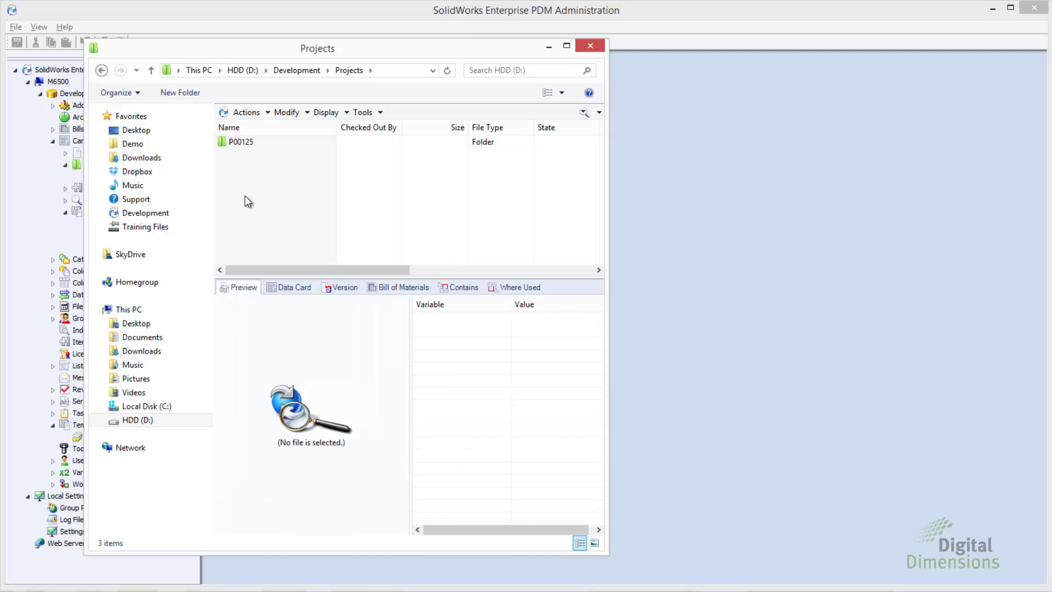
click(245, 143)
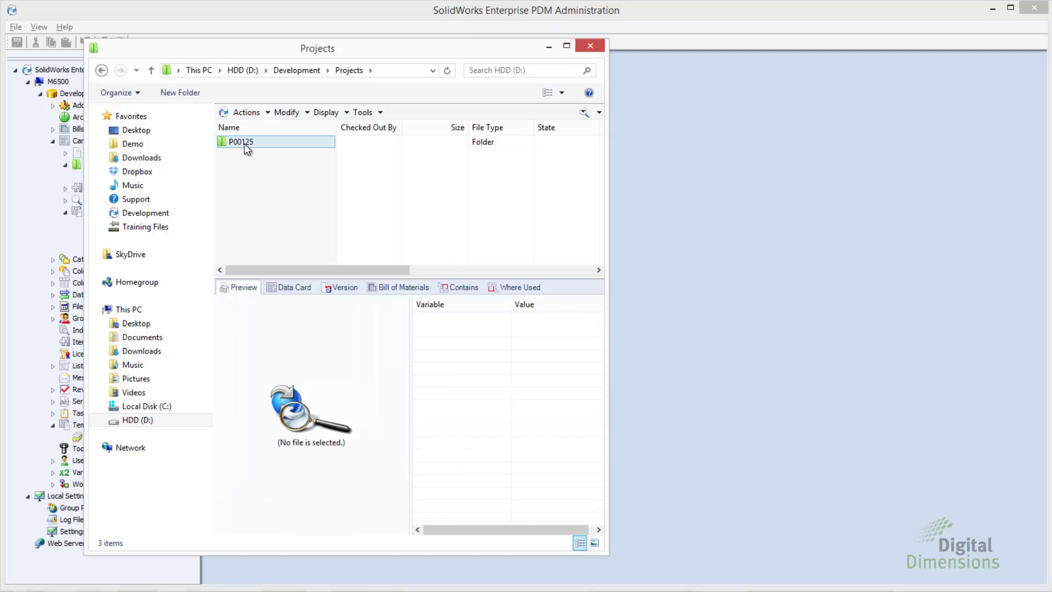
click(292, 289)
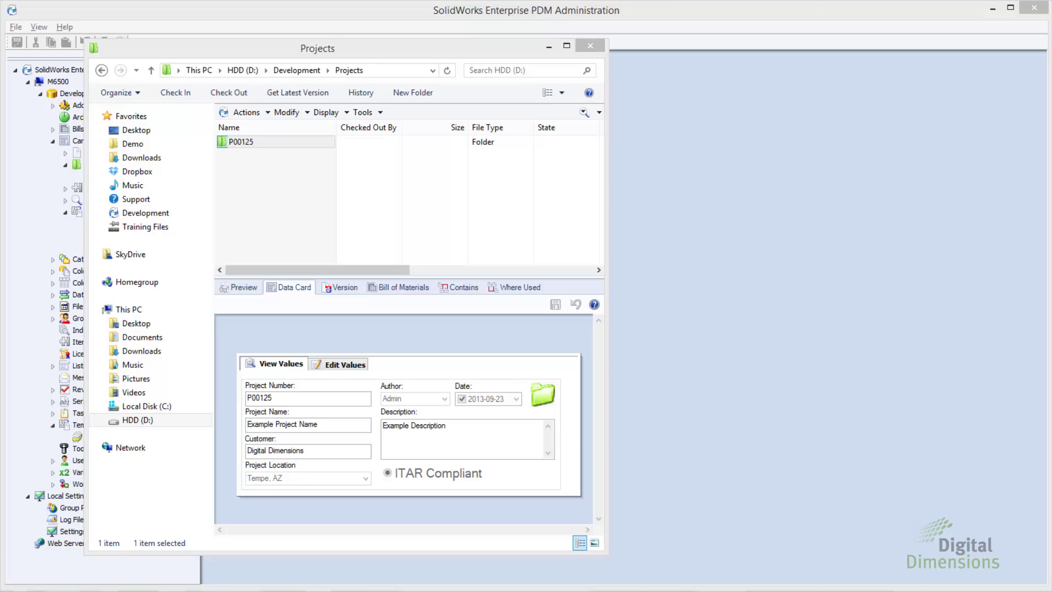
click(285, 71)
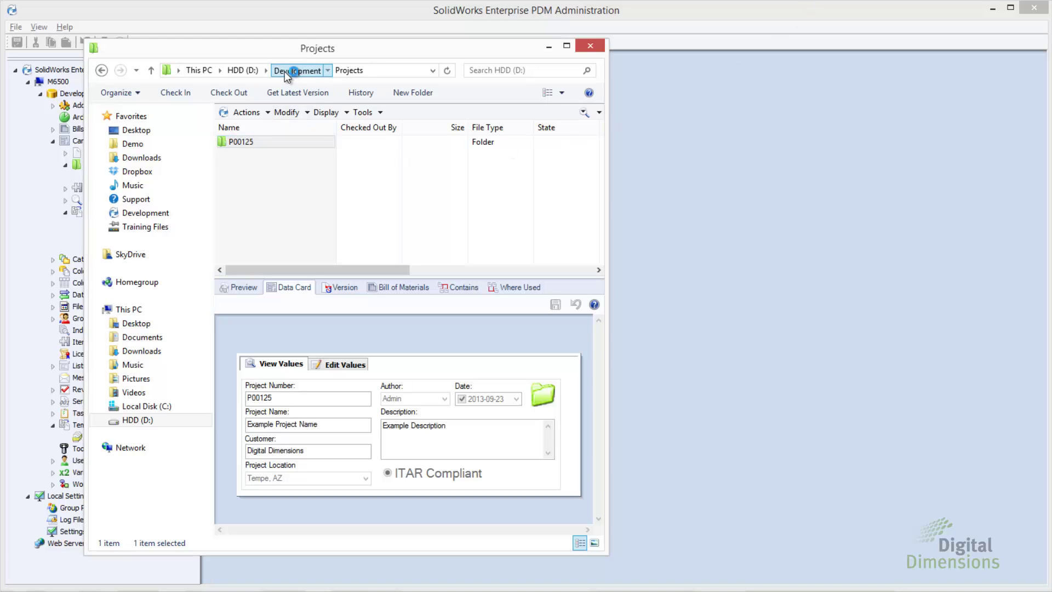
Step: Reopen the New Project template and advance to its files and folders settings
click(547, 48)
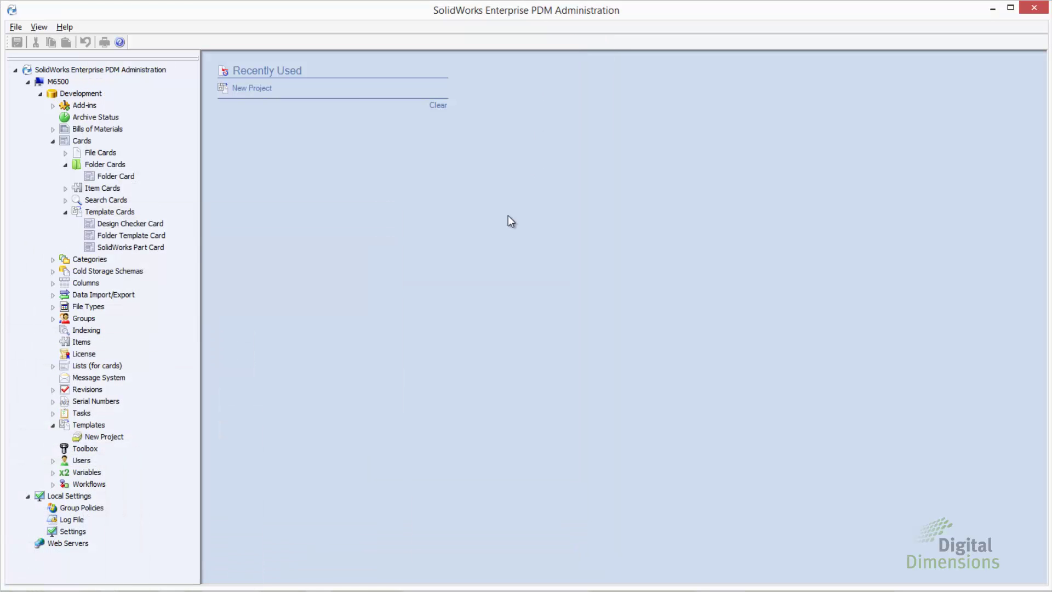
right_click(104, 437)
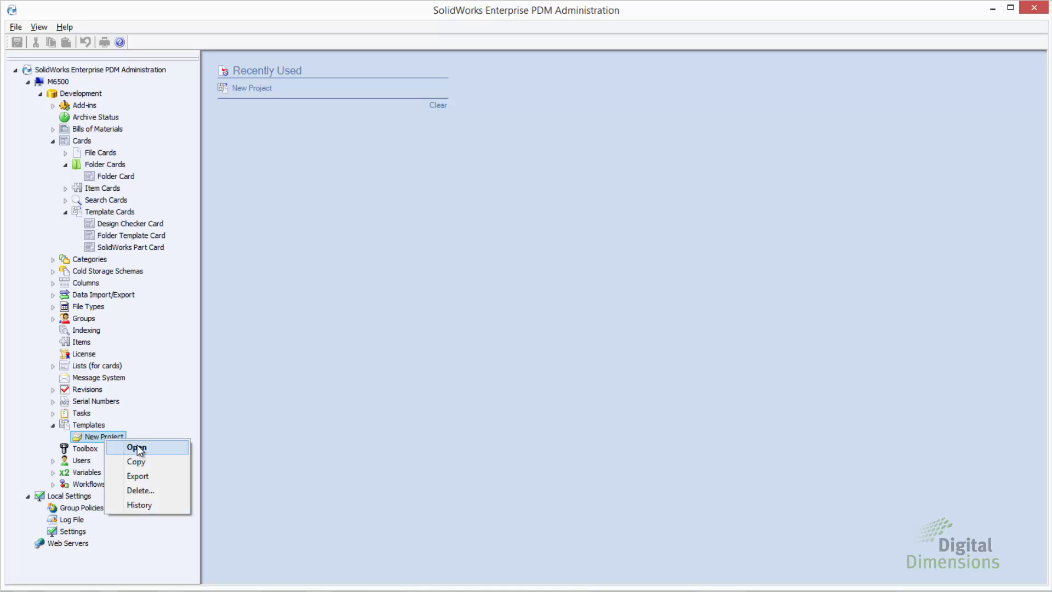
click(137, 448)
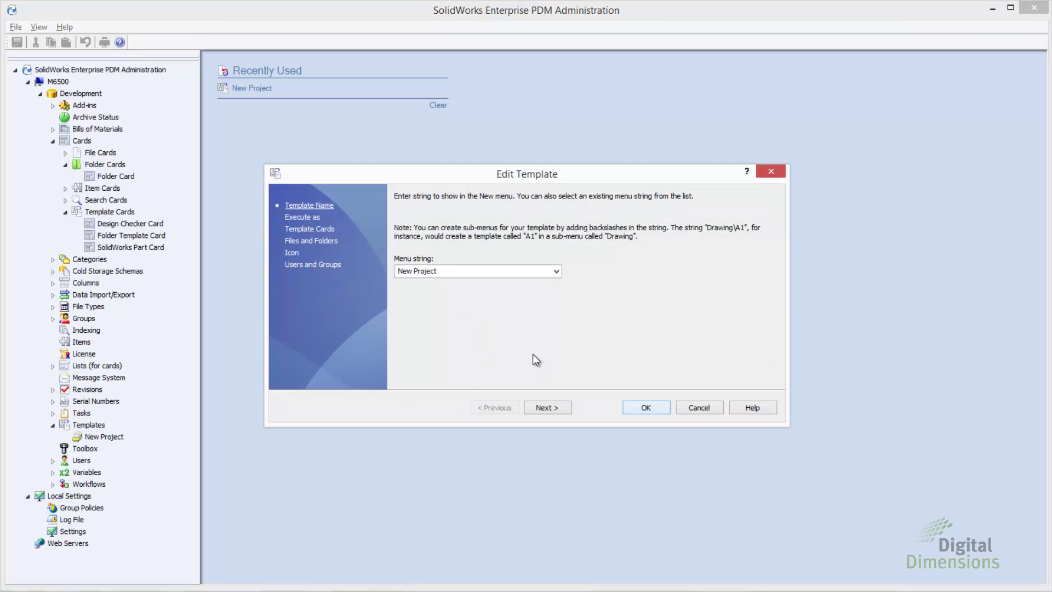
click(546, 408)
click(546, 408)
click(546, 408)
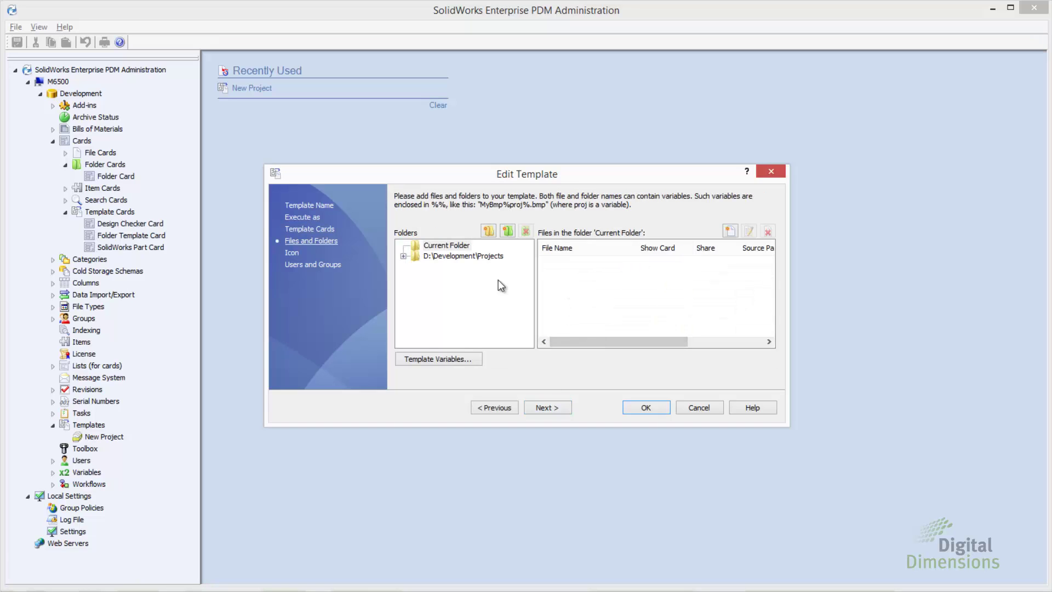
Step: Expand D:\Development\Projects and %t_ProjNumber% in the template tree and select CAD Data
click(403, 256)
click(457, 256)
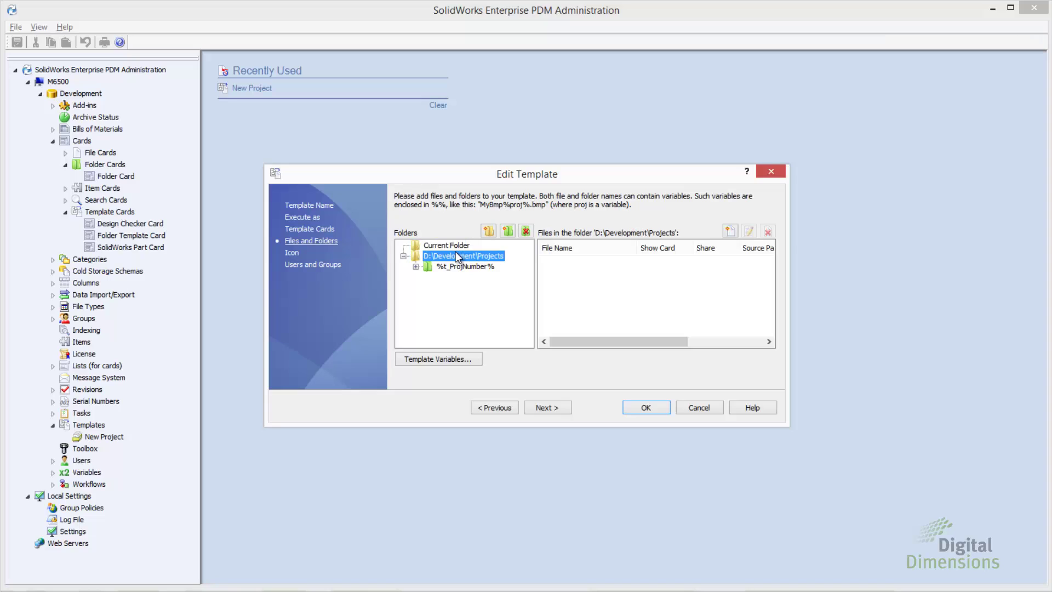
click(465, 267)
click(416, 267)
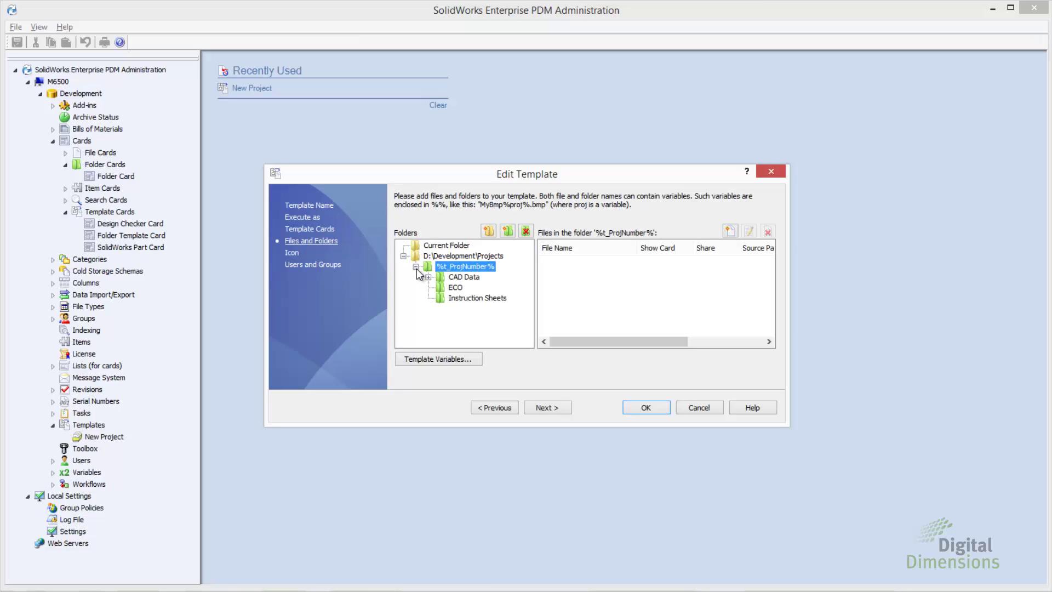
click(463, 278)
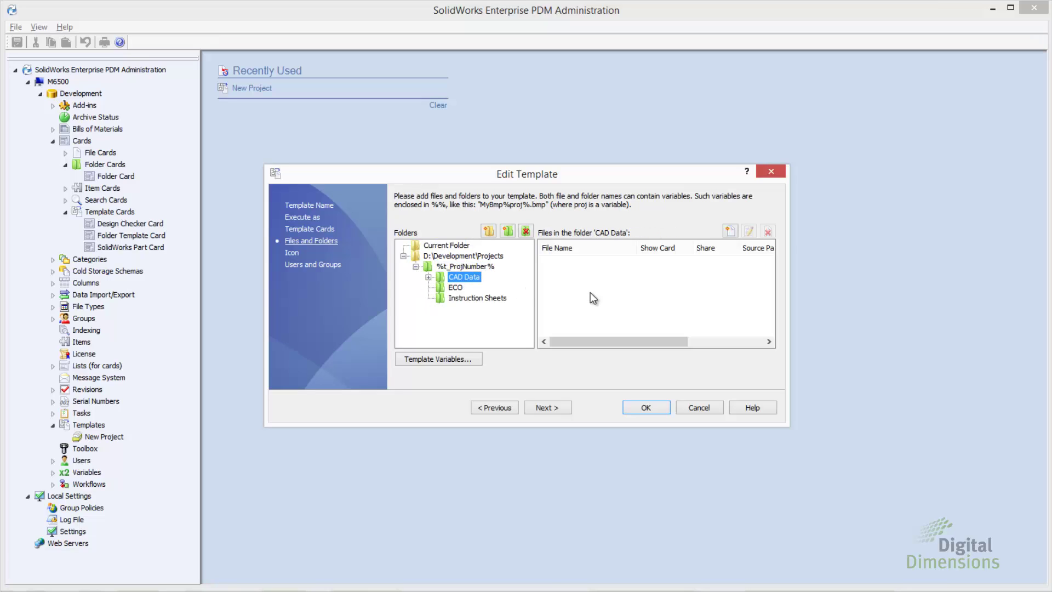
Step: Add a new file to CAD Data using SW2013_Template.SLDPRT from Development\Templates as its source
click(730, 231)
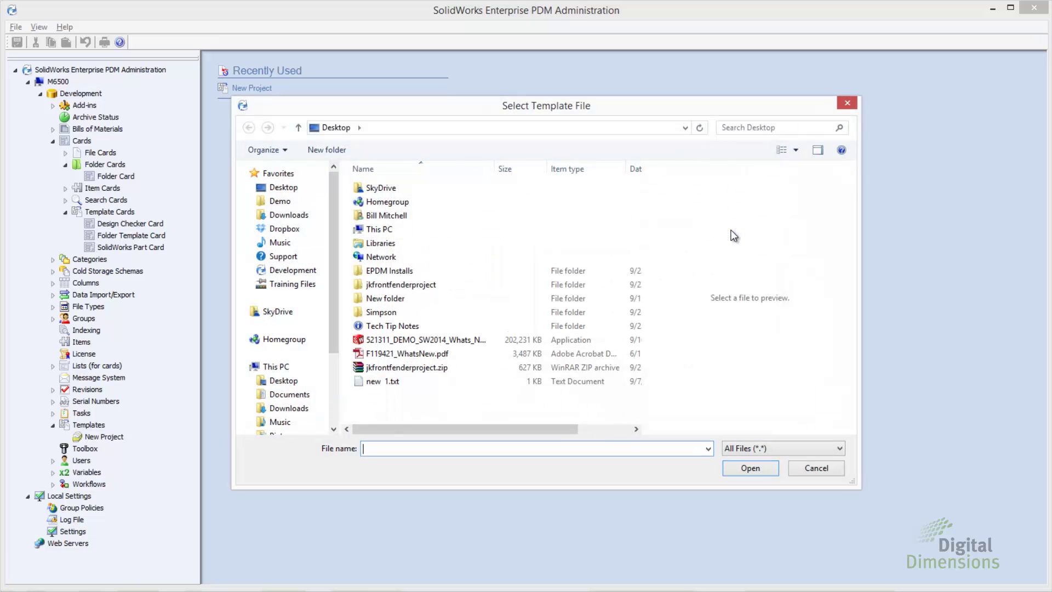
click(283, 270)
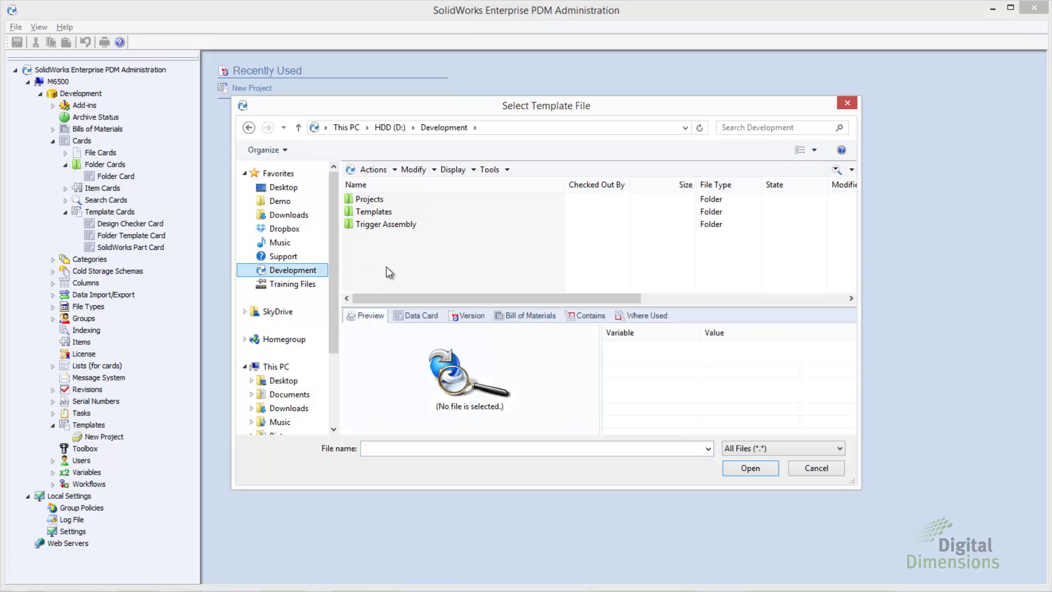
double_click(384, 212)
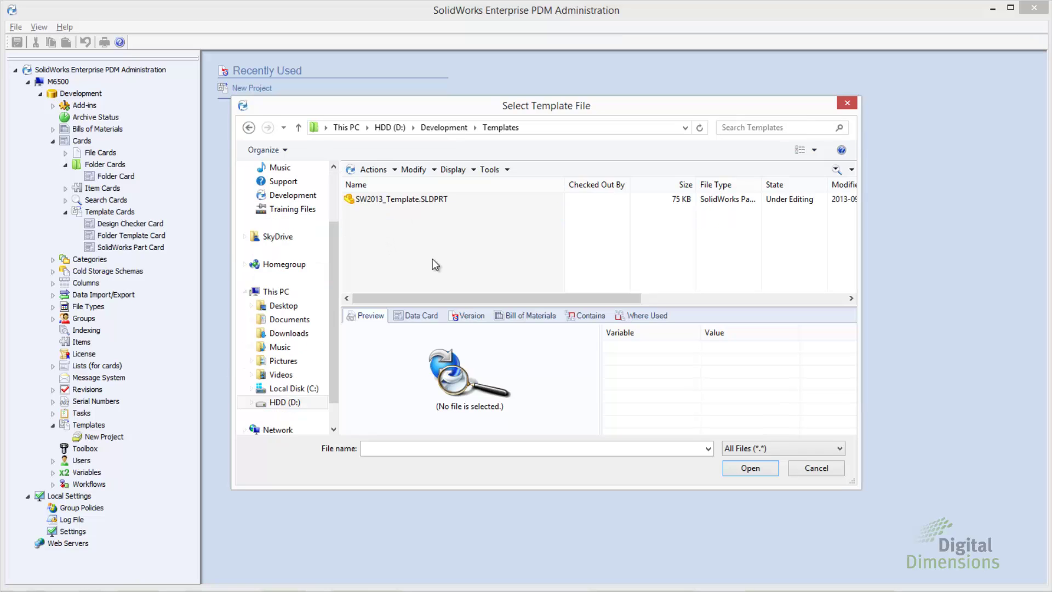
click(410, 200)
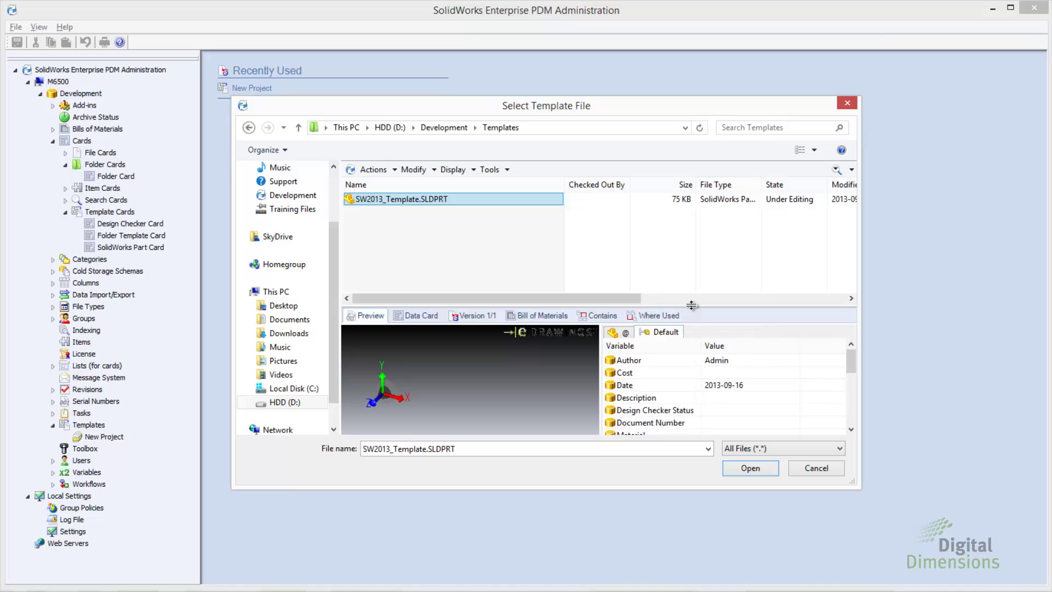
drag(690, 305, 713, 233)
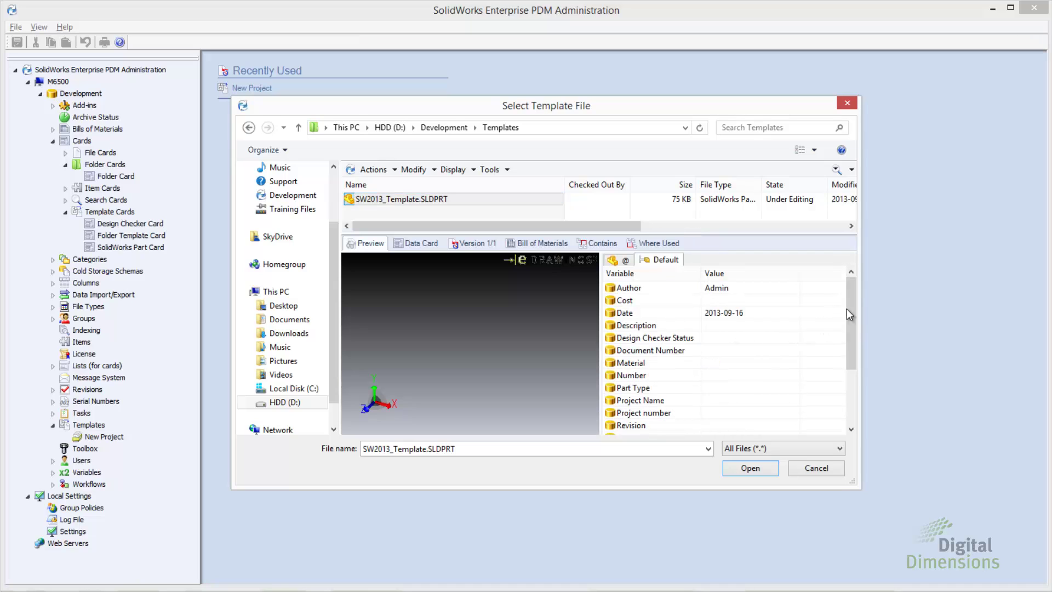
mouse_move(846, 310)
mouse_down()
mouse_move(852, 377)
mouse_move(860, 309)
mouse_up()
Step: Rename the new file to %t_ProjNumber%.SLDPRT and turn off showing its data card on creation
click(745, 470)
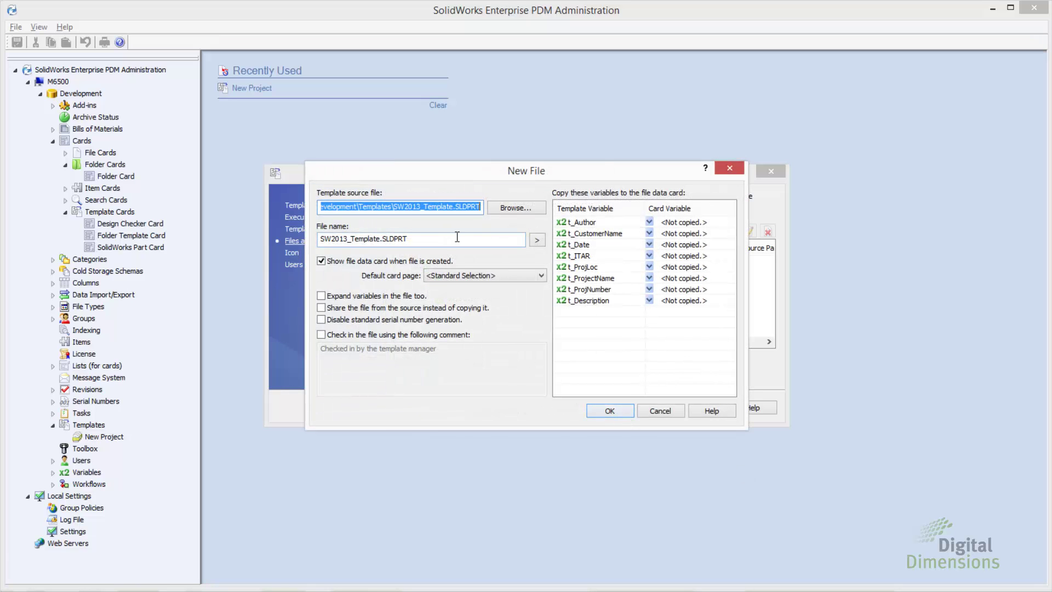
click(457, 237)
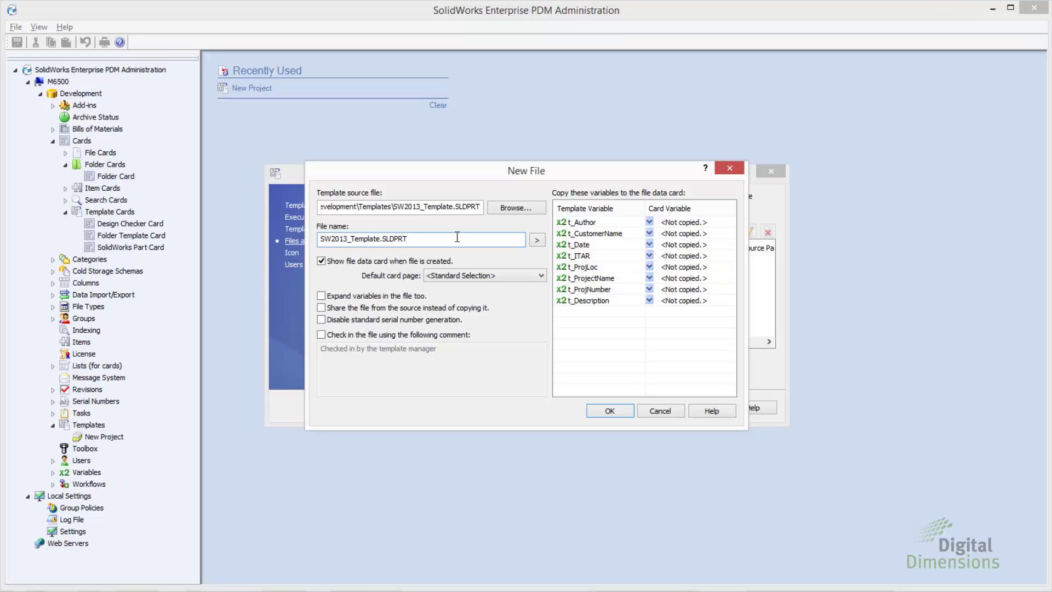
drag(382, 239, 303, 243)
text(%t_ProjNumber)
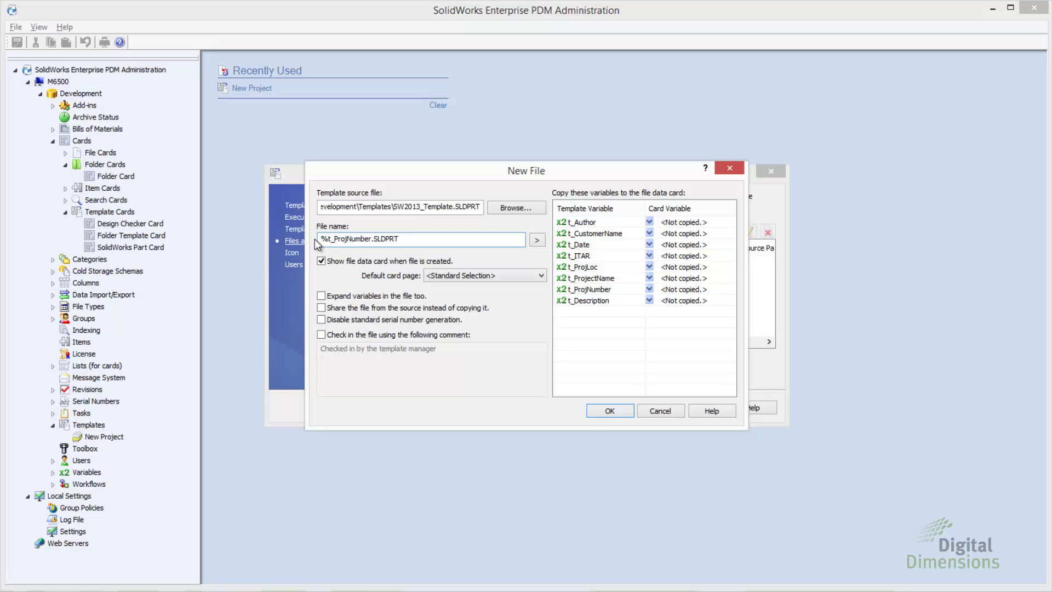
text(%)
click(537, 240)
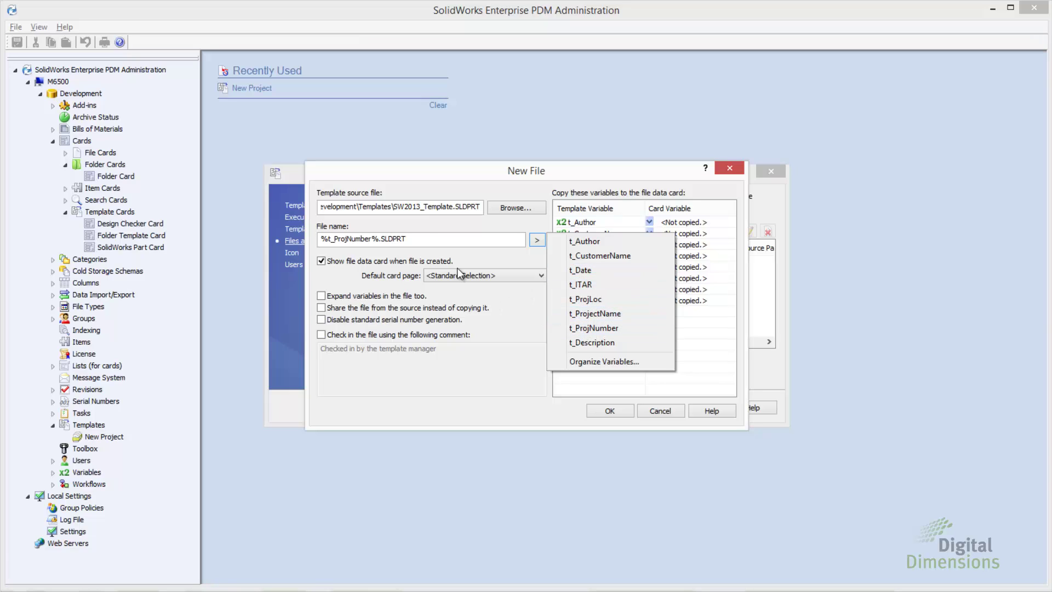
click(428, 240)
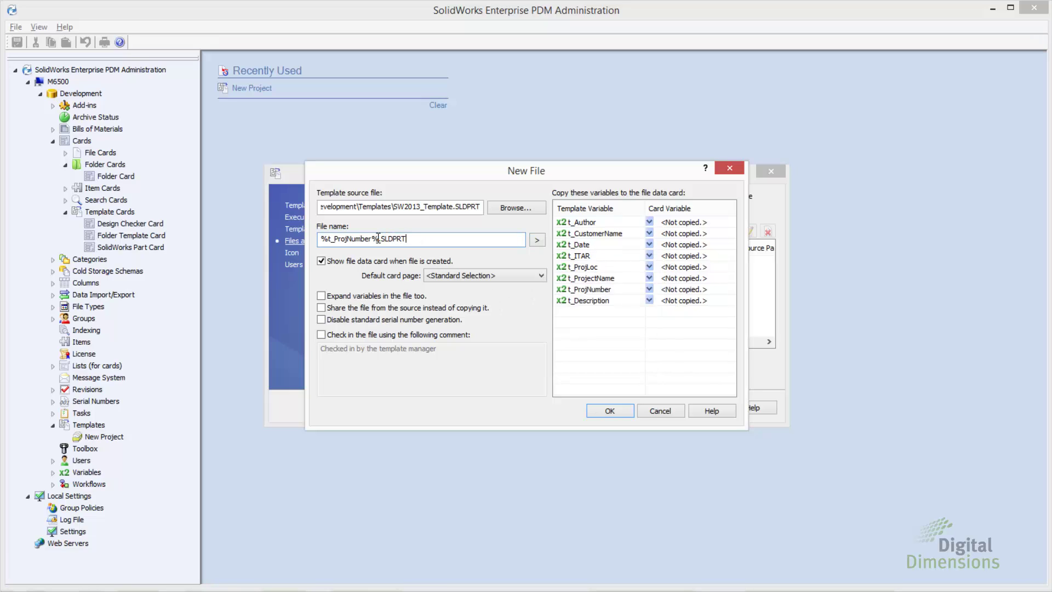
drag(379, 238, 318, 239)
click(537, 240)
click(576, 329)
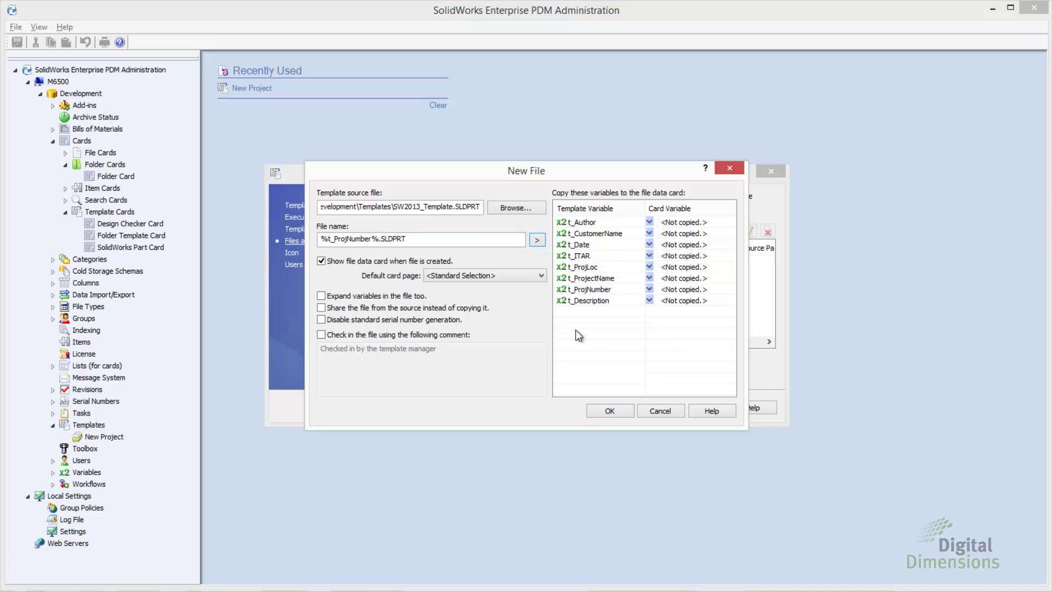
click(322, 261)
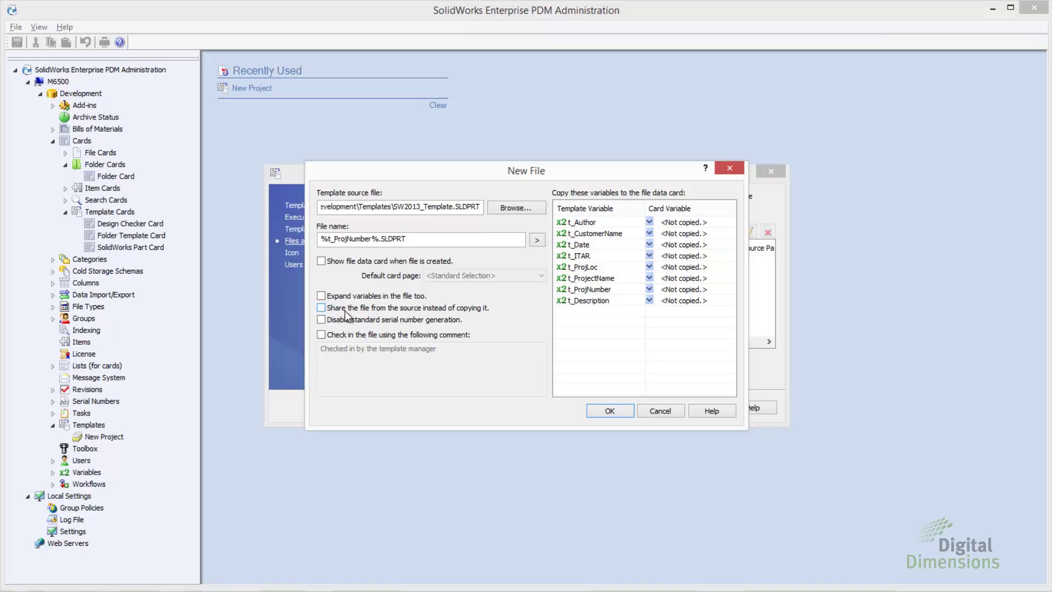
Step: Map t_Author, t_CustomerName, t_Date and t_ITAR to the Author, Customer Name, Date and ITAR card variables
click(651, 223)
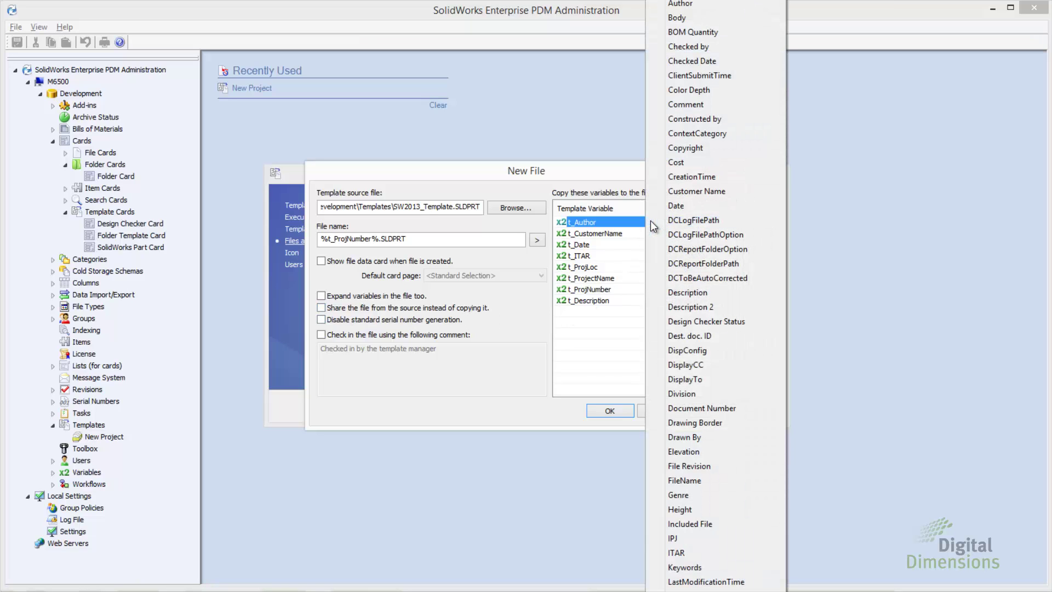
click(684, 4)
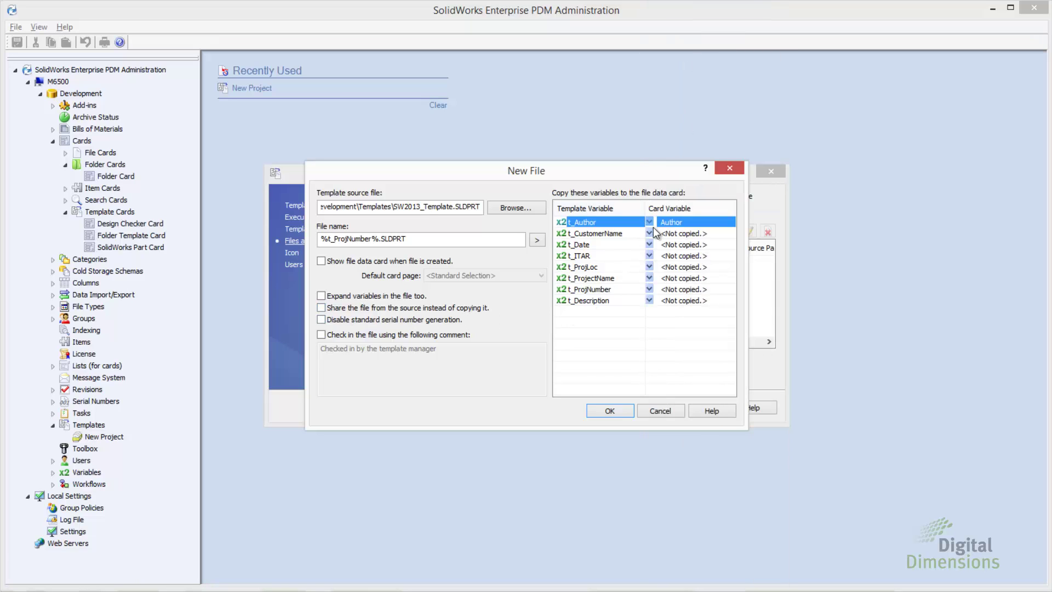
click(652, 237)
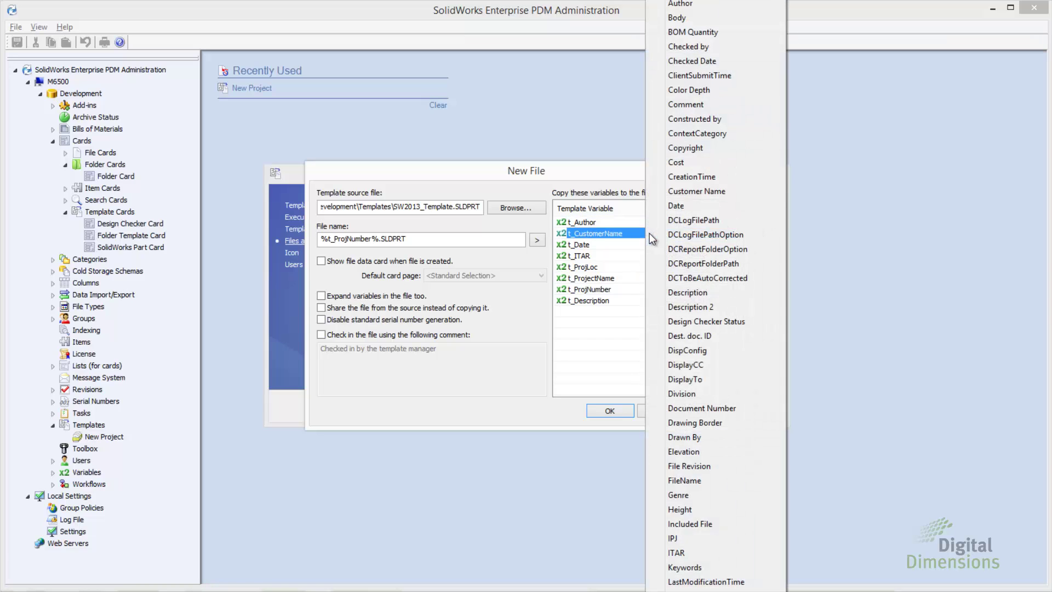
click(679, 191)
click(650, 247)
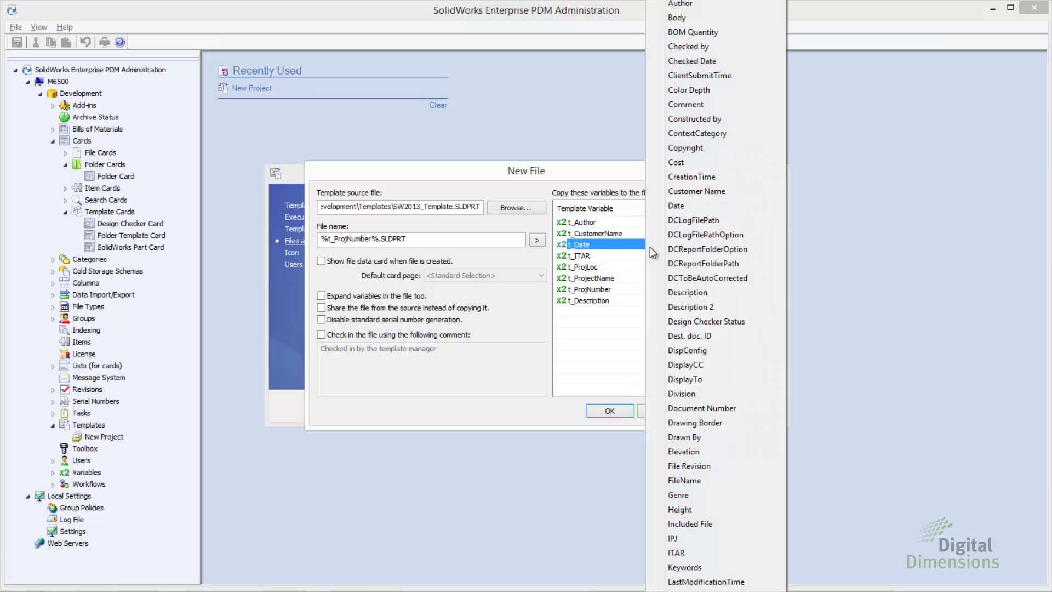
click(679, 200)
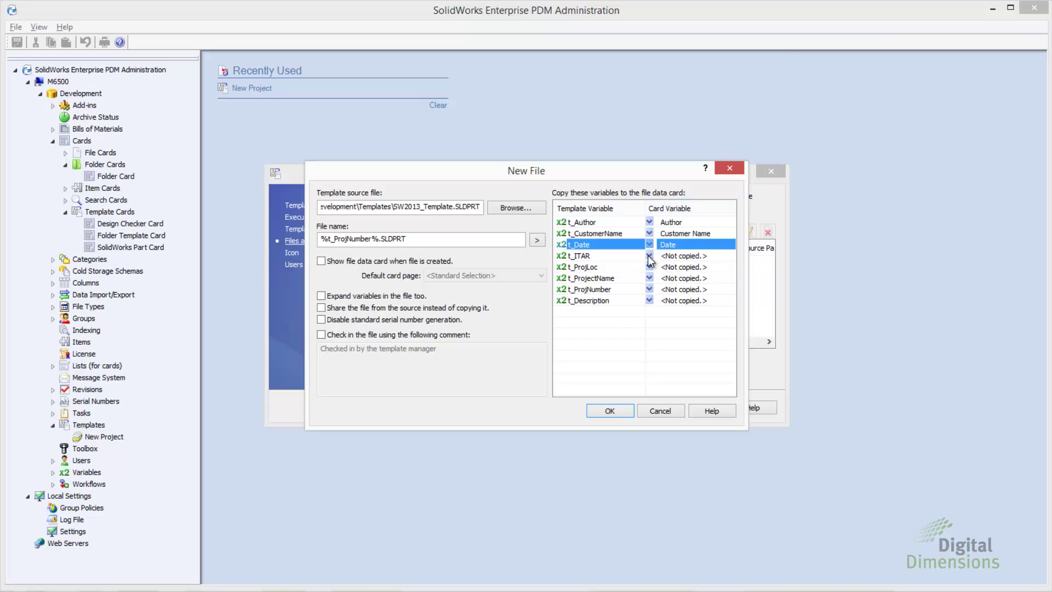
click(650, 256)
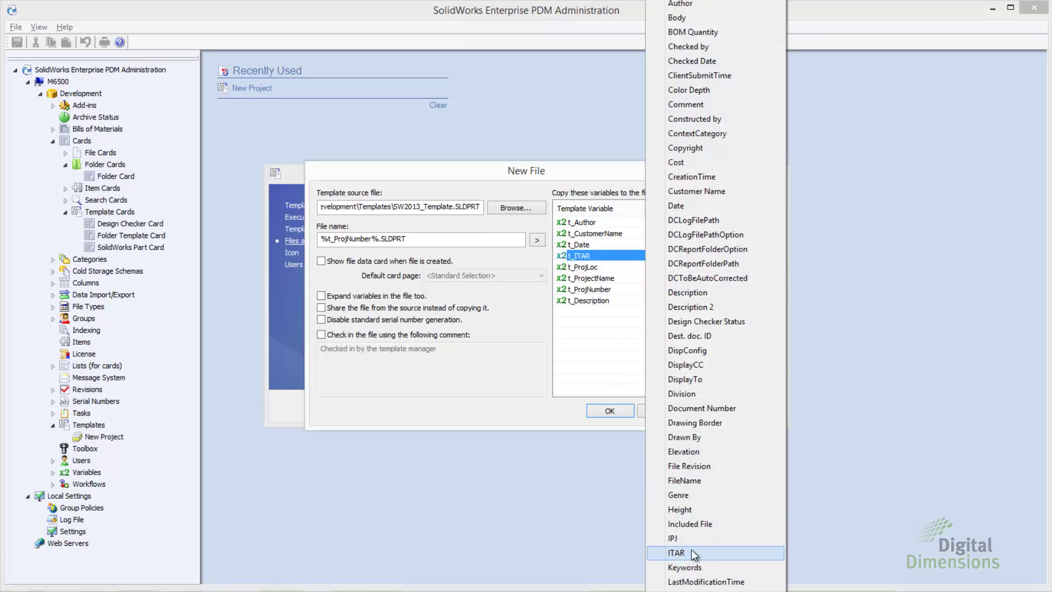
click(696, 553)
Step: Map t_ProjLoc, t_ProjectName and t_ProjNumber to Project Location, Project Name and Project number
click(651, 268)
click(650, 268)
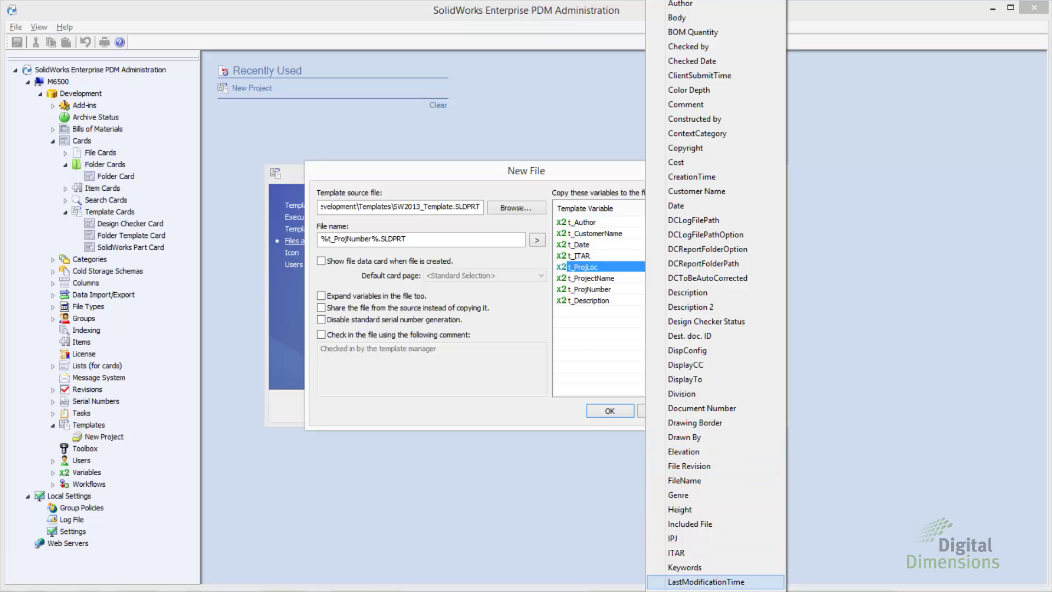
scroll(701, 581, down, 1)
scroll(701, 586, down, 4)
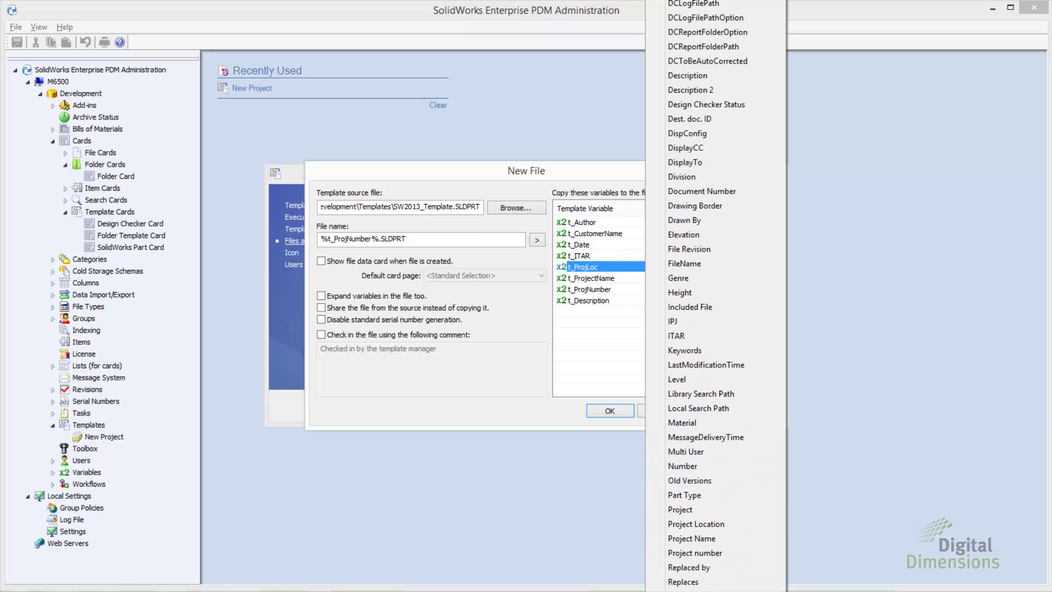
click(699, 526)
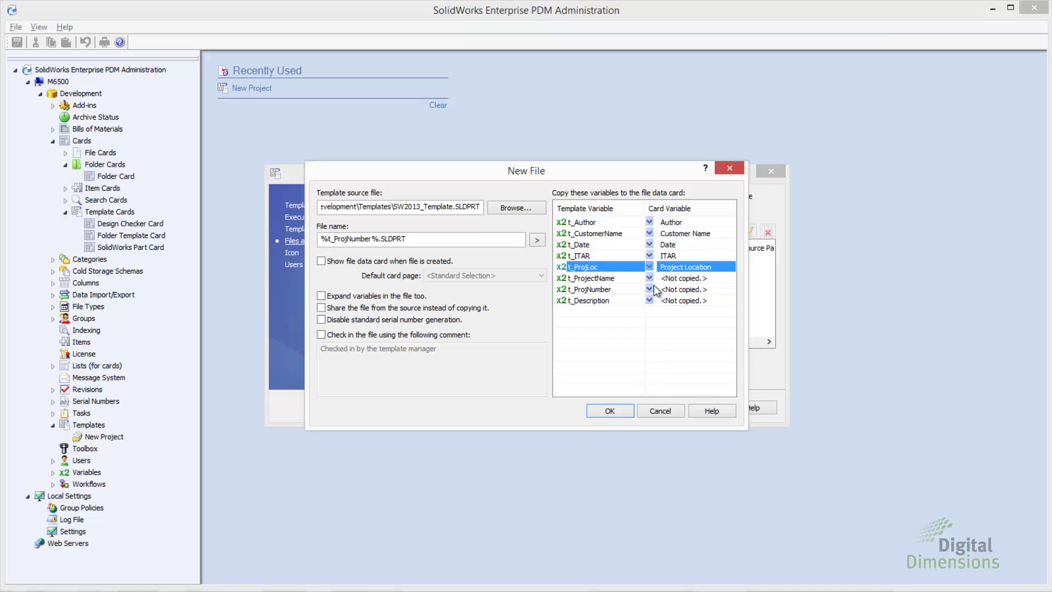
click(652, 279)
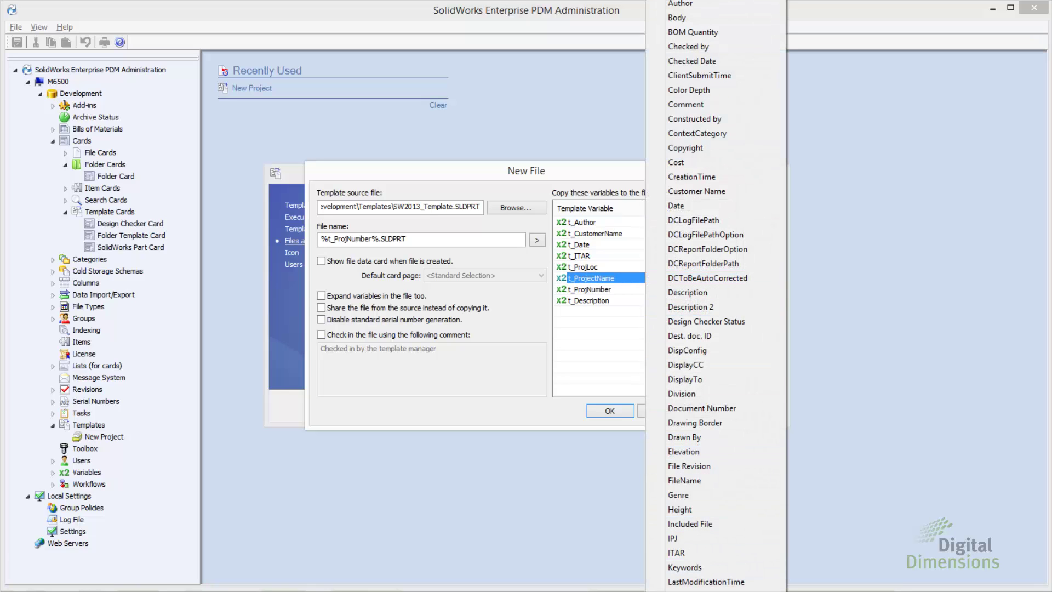
scroll(699, 525, down, 6)
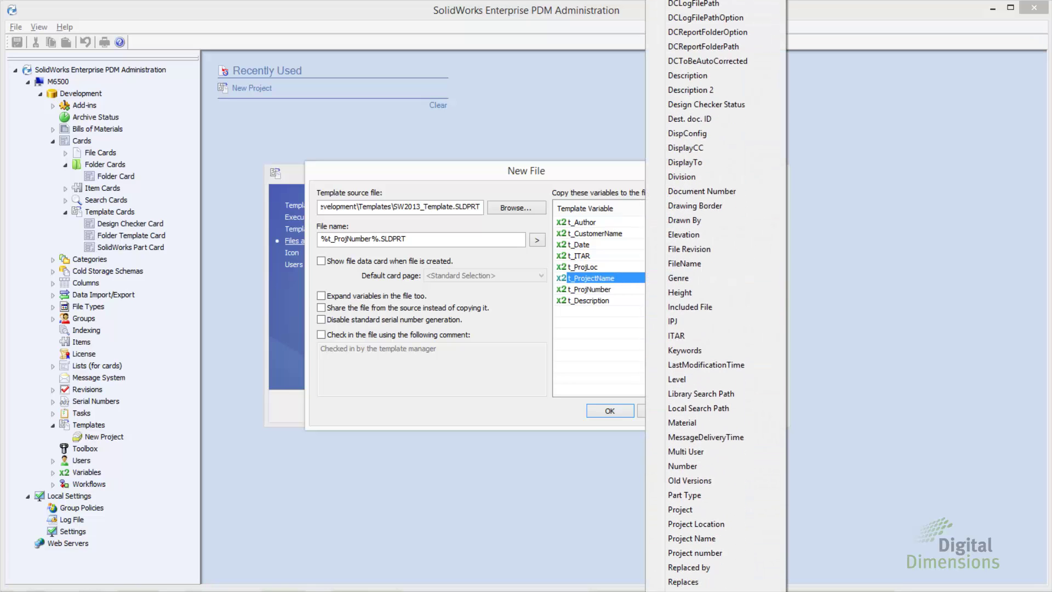
click(692, 509)
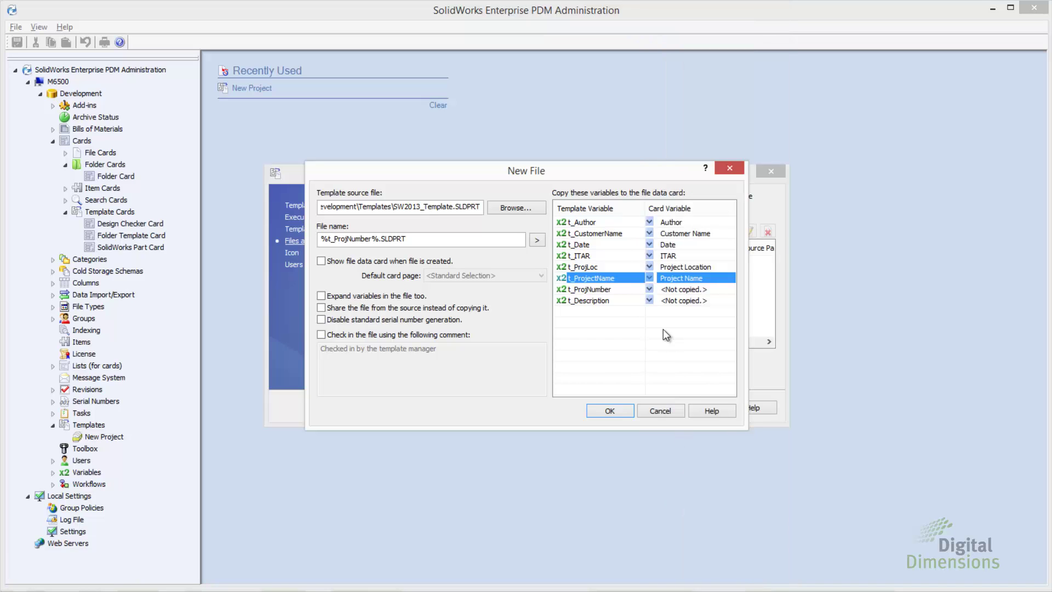
click(650, 290)
scroll(662, 384, down, 4)
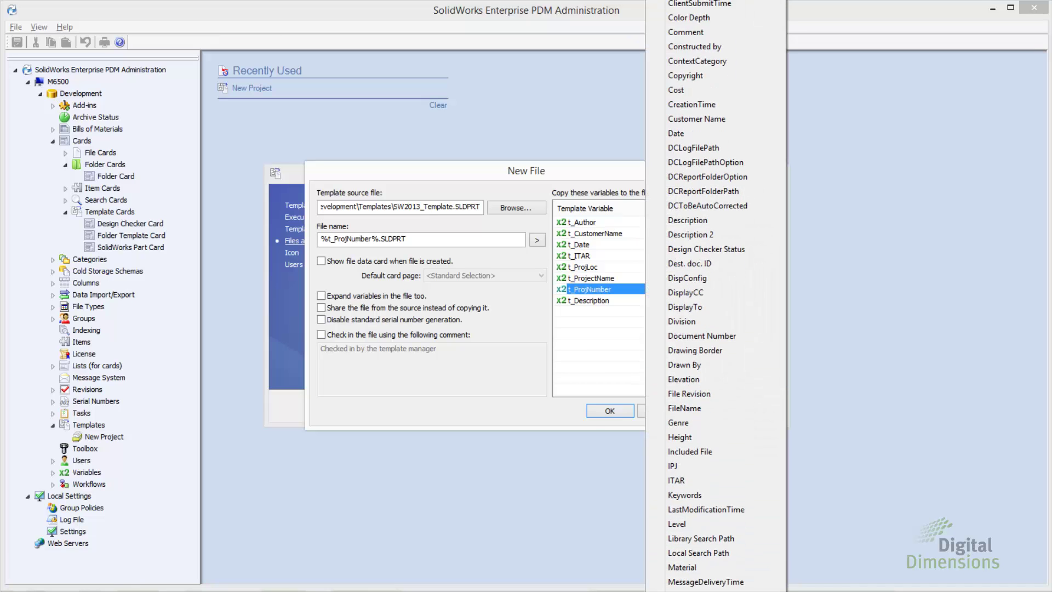
scroll(714, 527, down, 2)
click(714, 528)
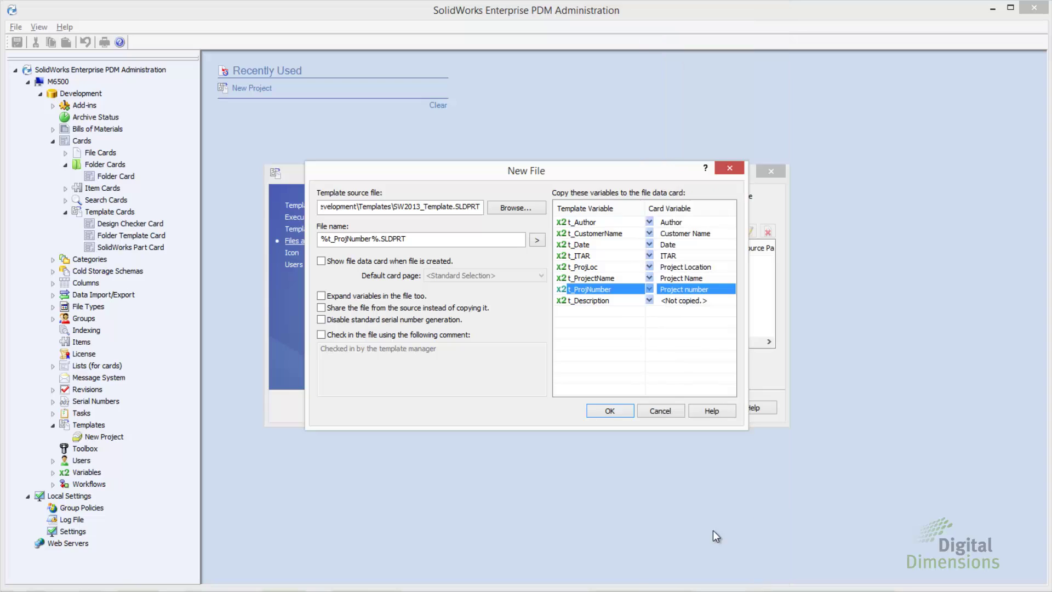
click(658, 358)
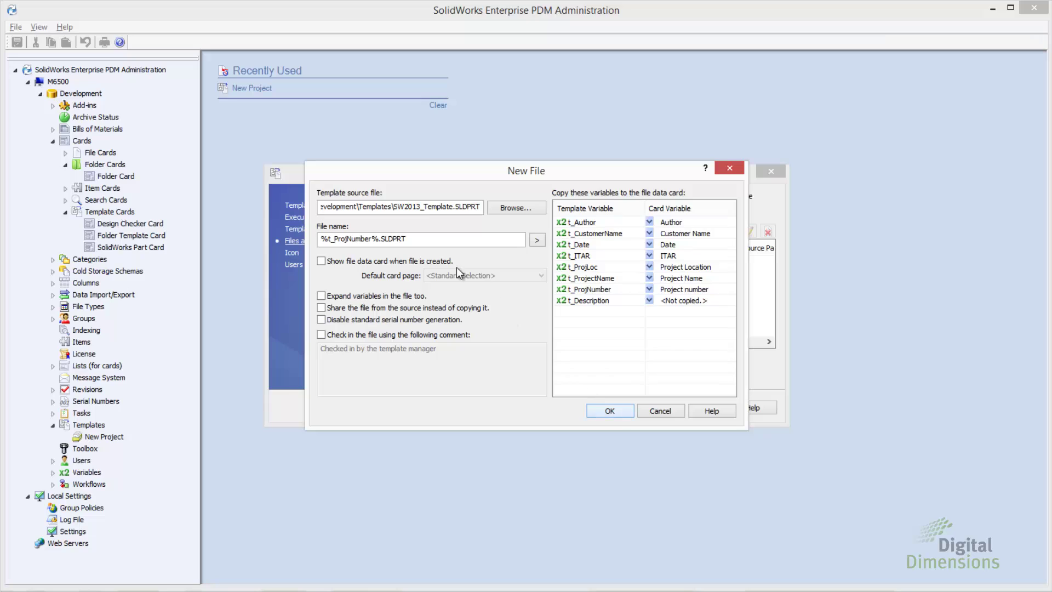
Step: Rename the seed part to %t_ProjNumber%-SeedPart.SLDPRT and confirm the file settings
click(379, 239)
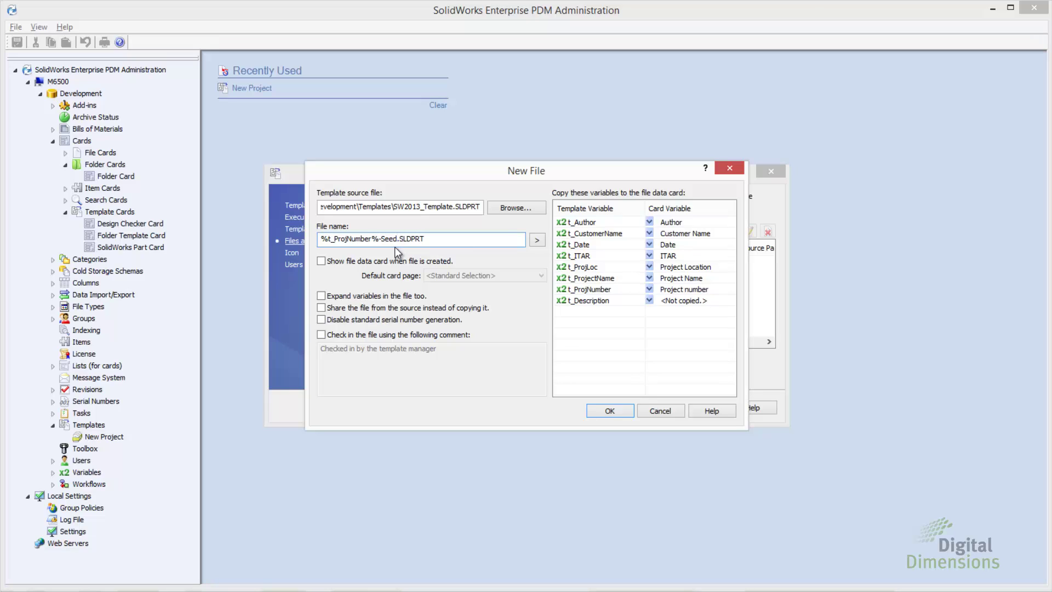
text(-SeedPart)
click(610, 412)
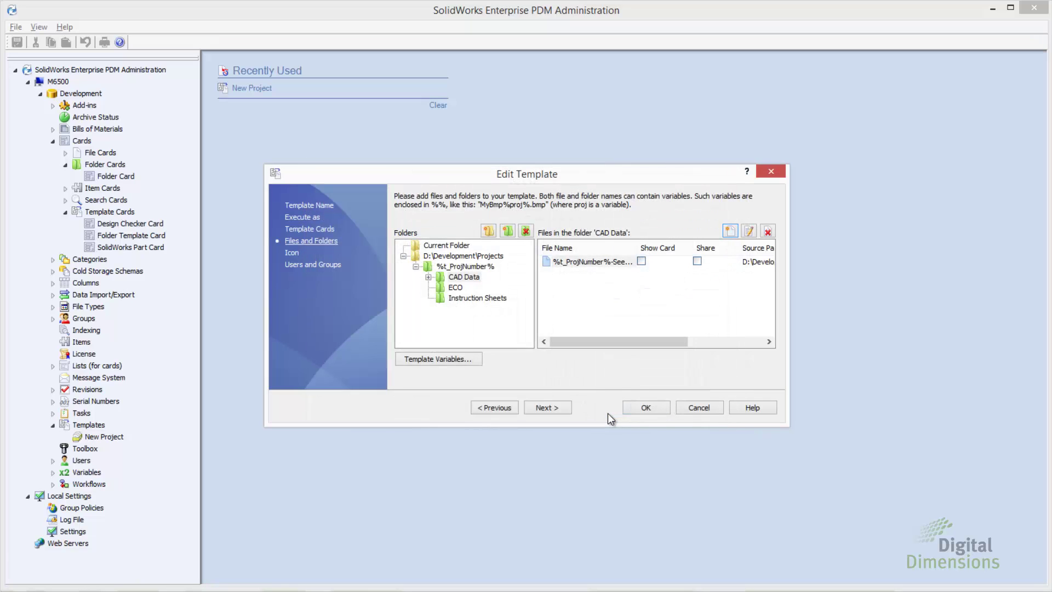
Step: Save and close the finished New Project template
drag(637, 340, 613, 340)
click(473, 267)
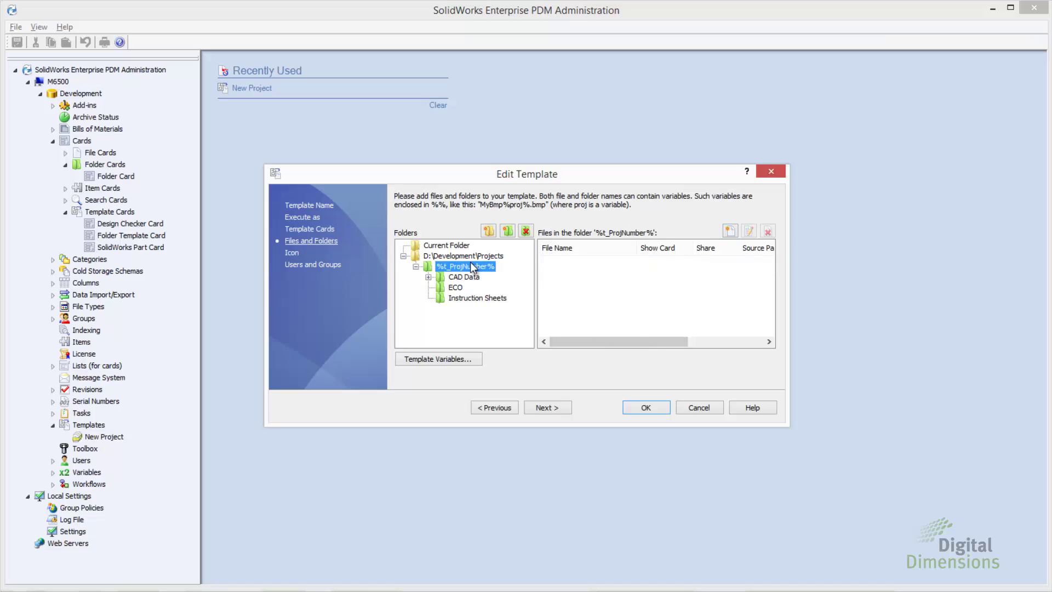
click(553, 409)
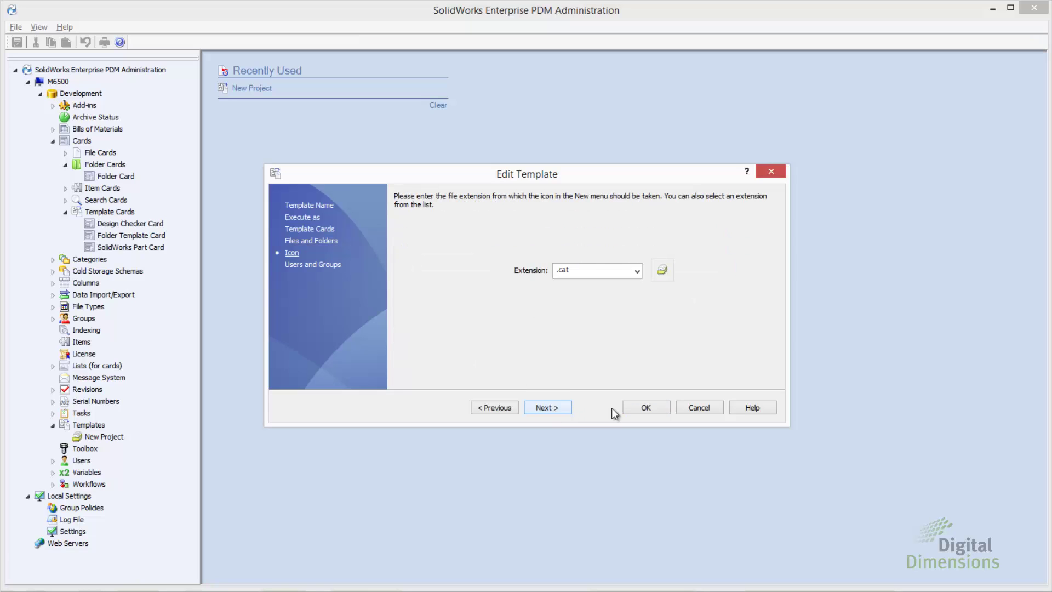
click(635, 409)
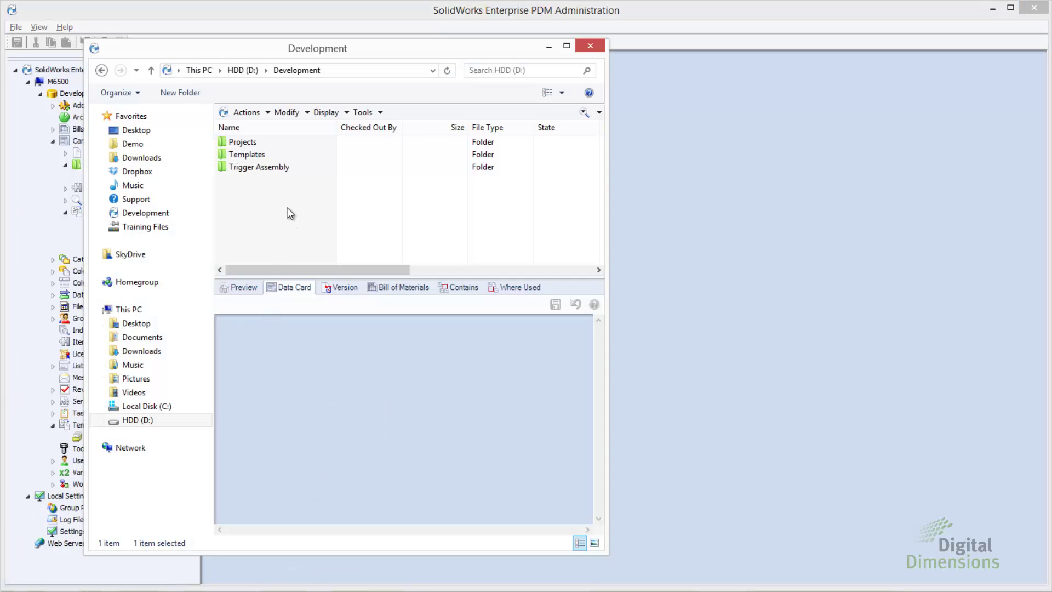
Step: Start a New Project named 'Example Project with Part' for customer Digital Dimensions
right_click(287, 208)
mouse_move(343, 338)
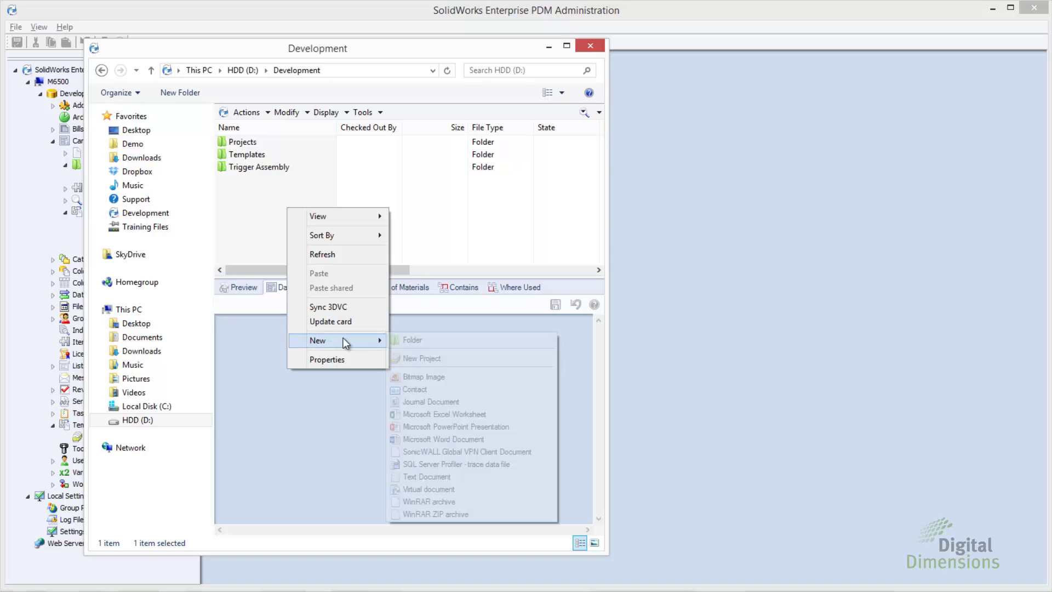
click(428, 358)
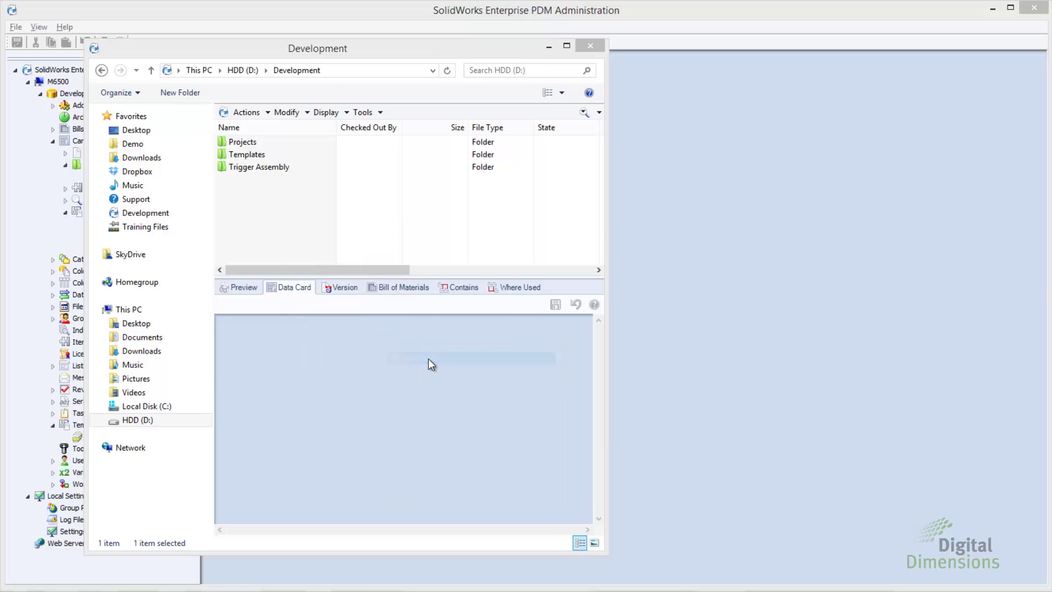
click(245, 283)
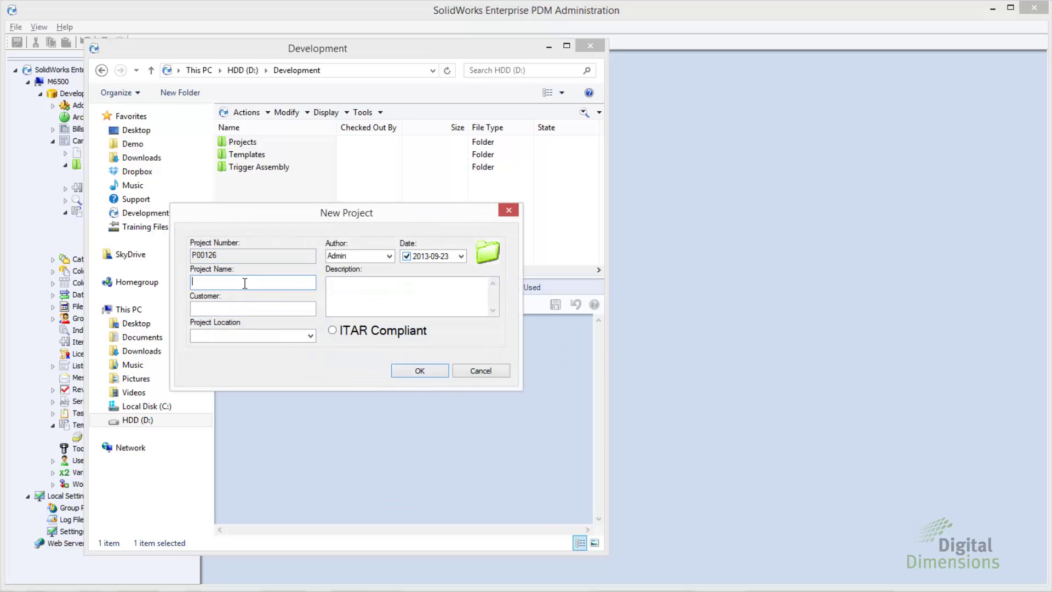
text(Example Project with Part)
key(Tab)
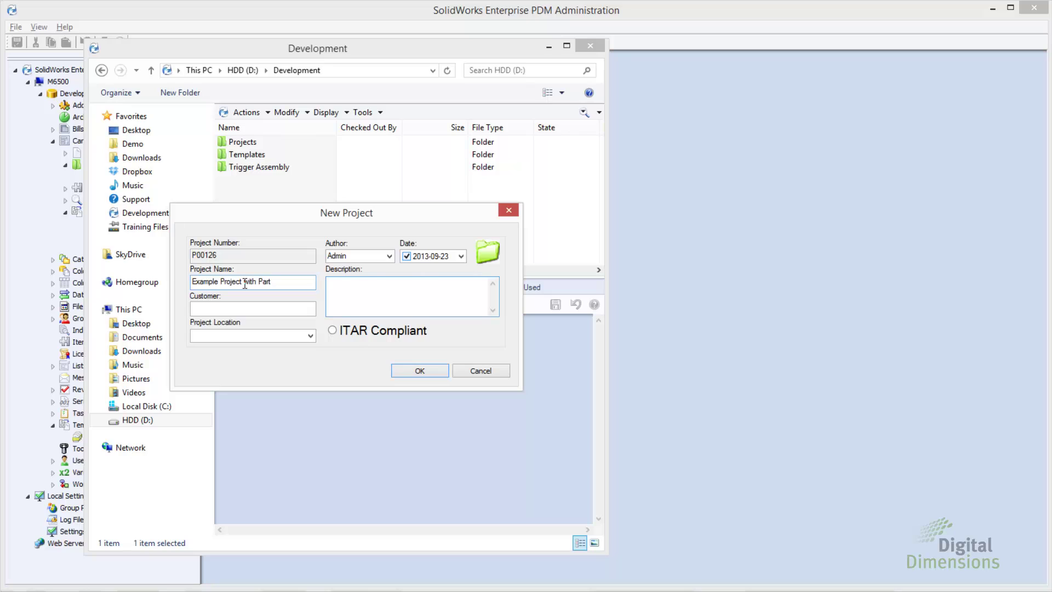
key(Tab)
text(Digit)
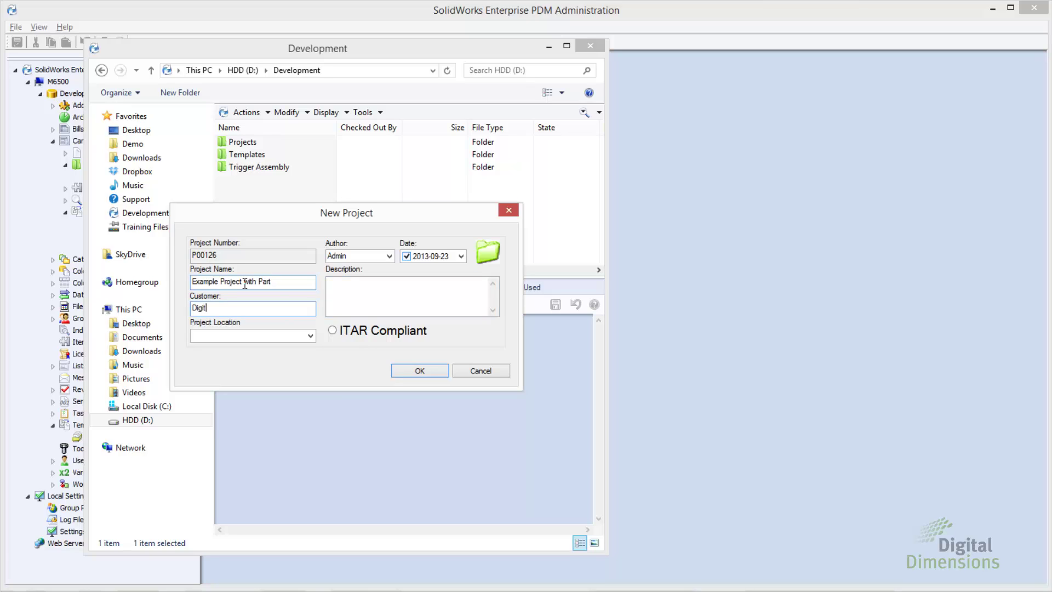
text(al Dimensions)
Step: Mark it ITAR compliant in Tucson, AZ, describe it as 'Example project with SW part generated by template', and submit
key(Tab)
click(310, 336)
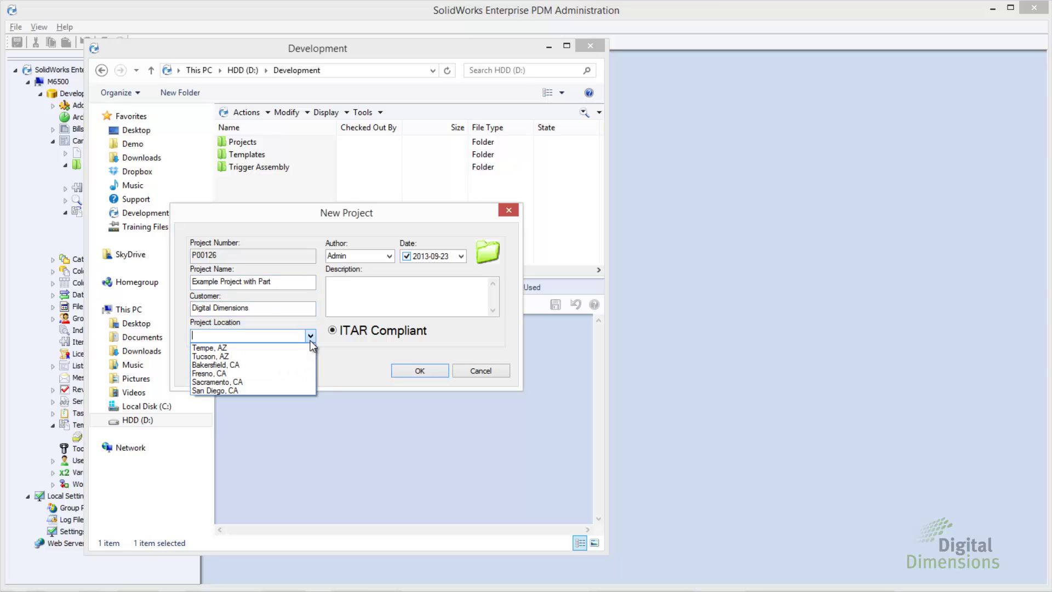
click(281, 357)
click(361, 295)
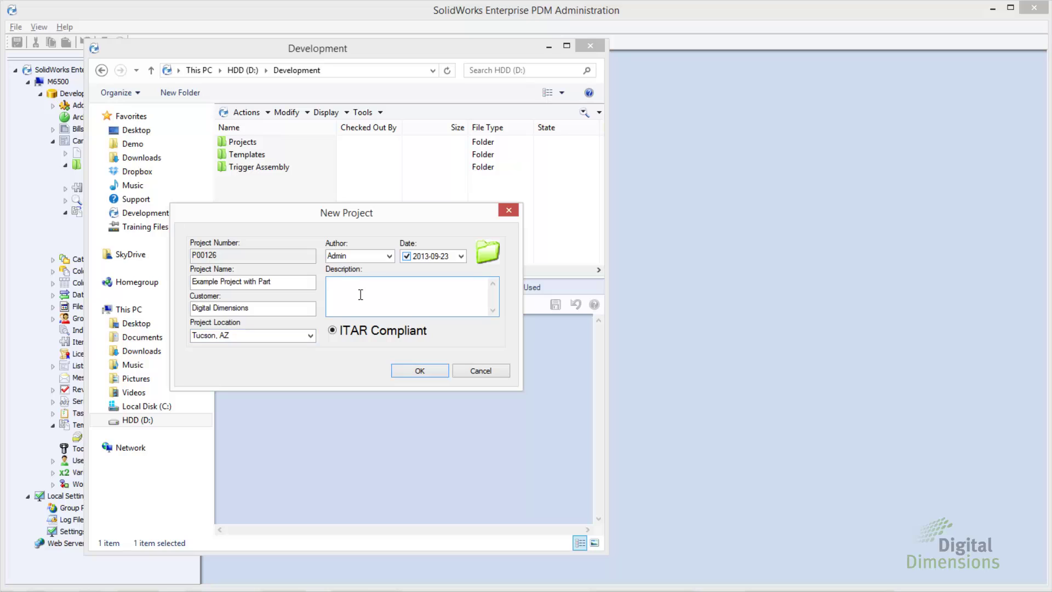
text(Example project with SW part gener)
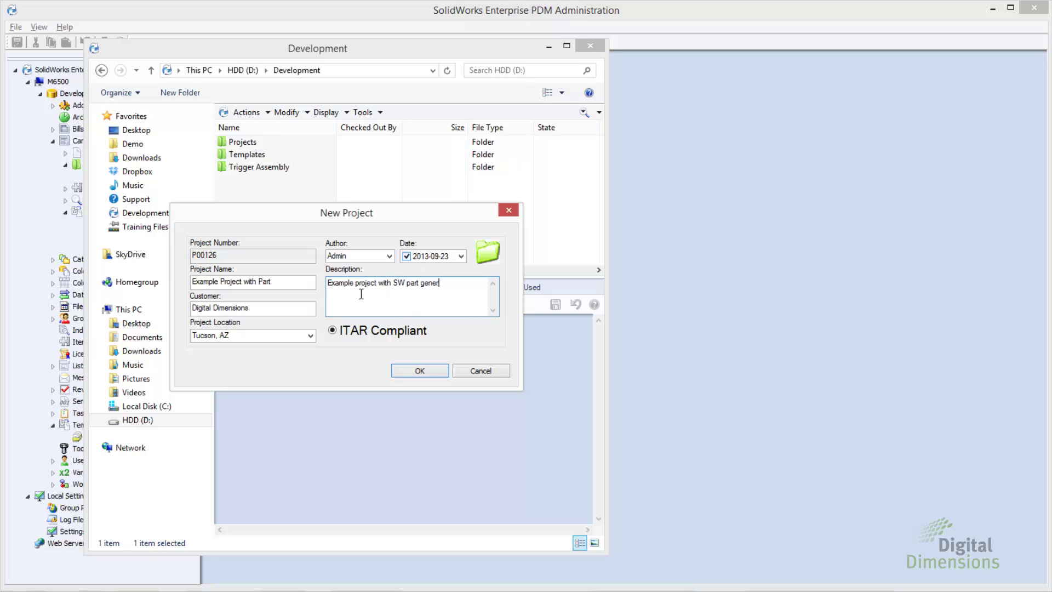
text(ated by template)
click(418, 372)
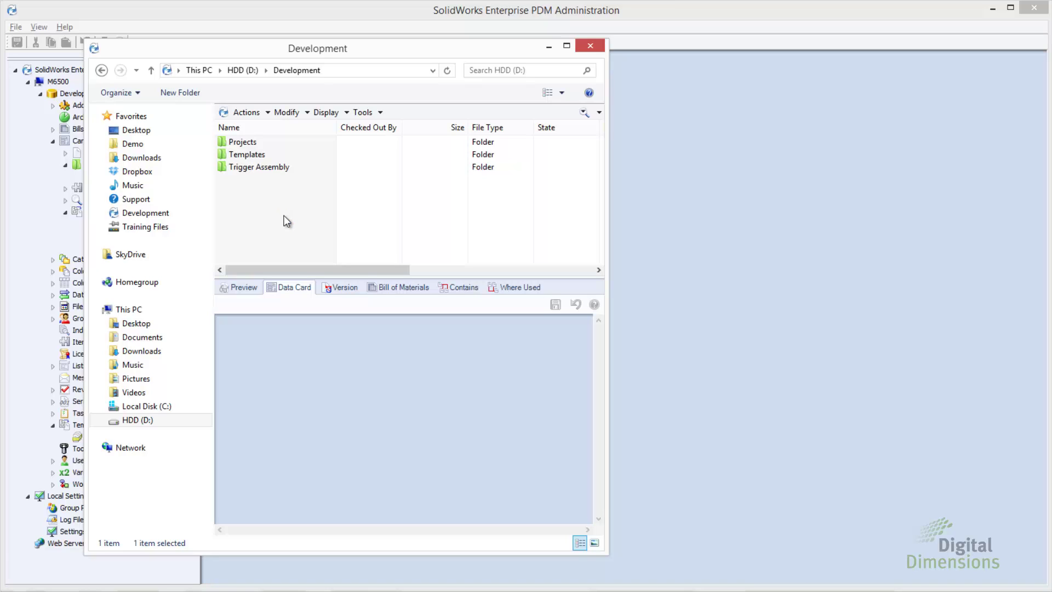
Step: Browse Projects > P00126 > CAD Data and view P00126-SeedPart.SLDPRT's data card with project number P00126
double_click(245, 143)
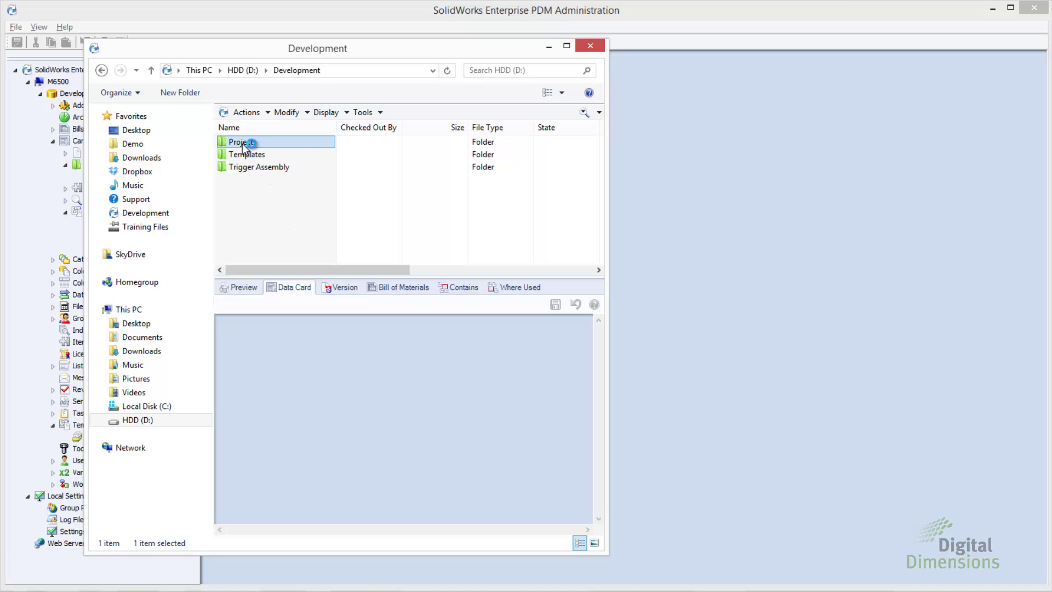
click(239, 156)
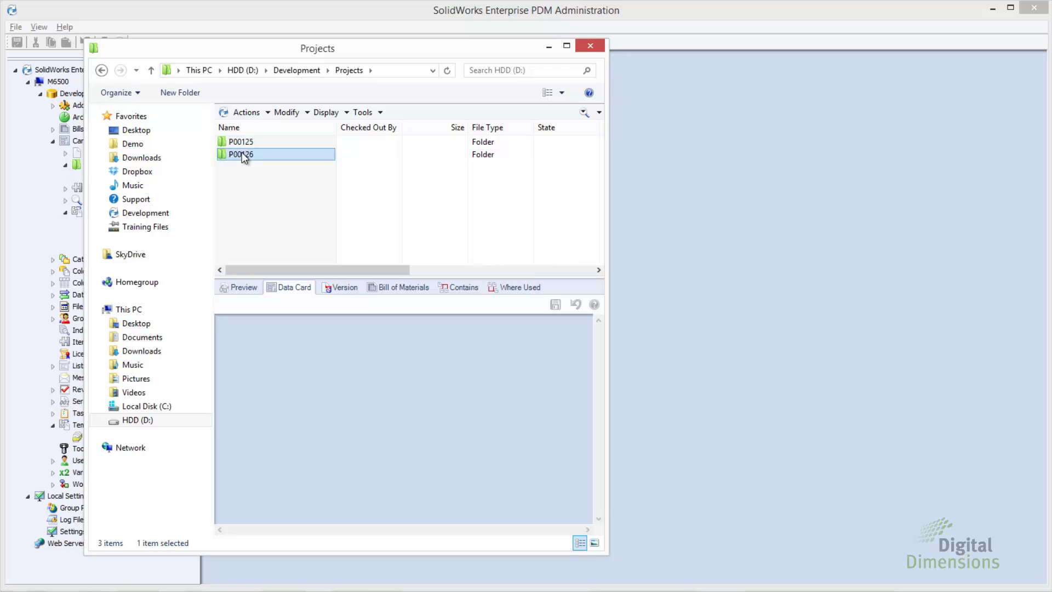
double_click(242, 152)
double_click(263, 143)
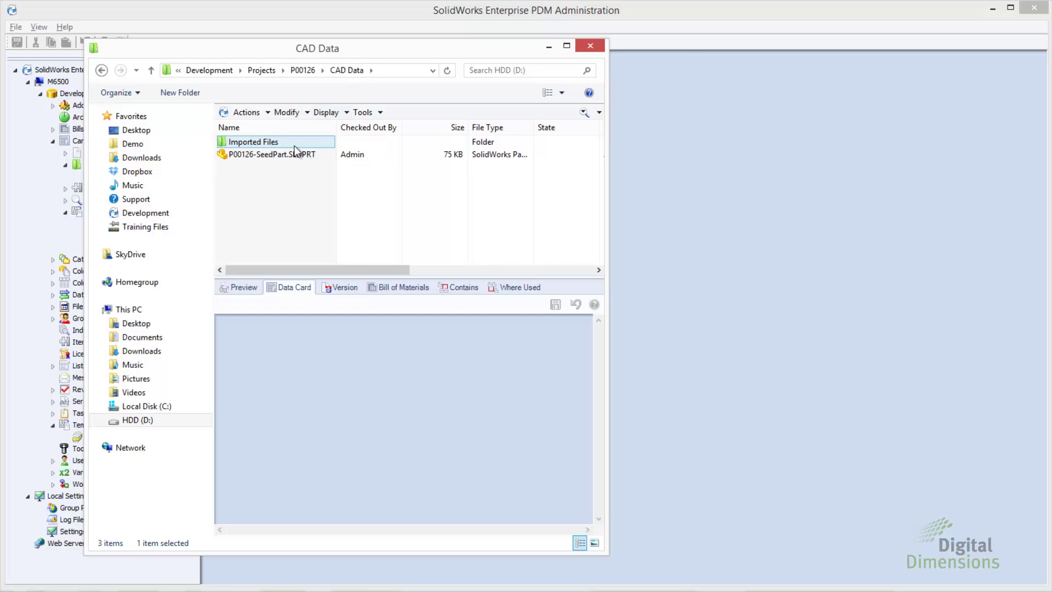
click(266, 155)
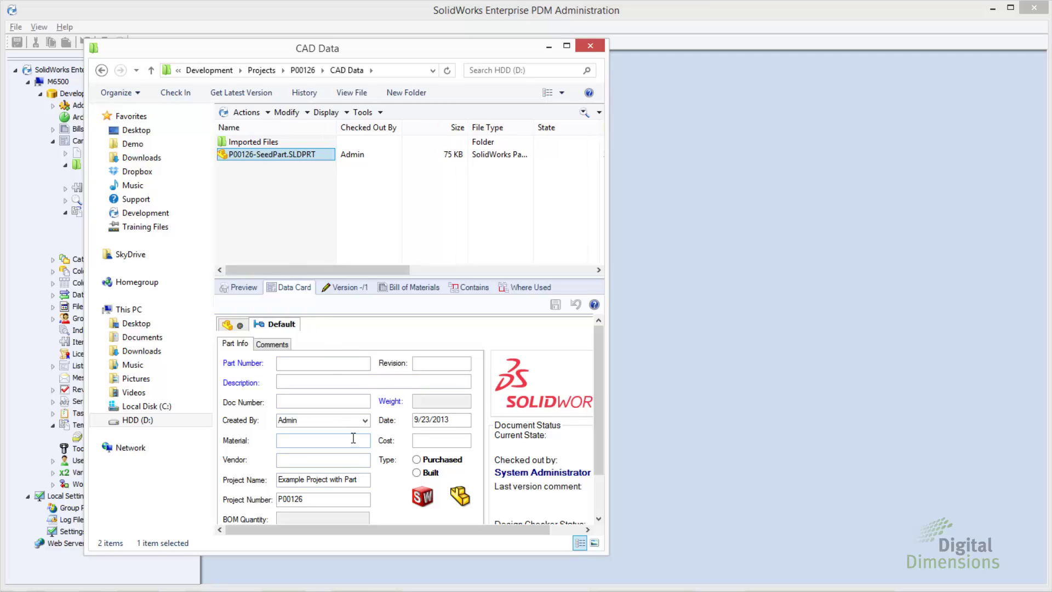
mouse_move(601, 410)
mouse_down()
mouse_move(600, 466)
mouse_move(600, 410)
mouse_up()
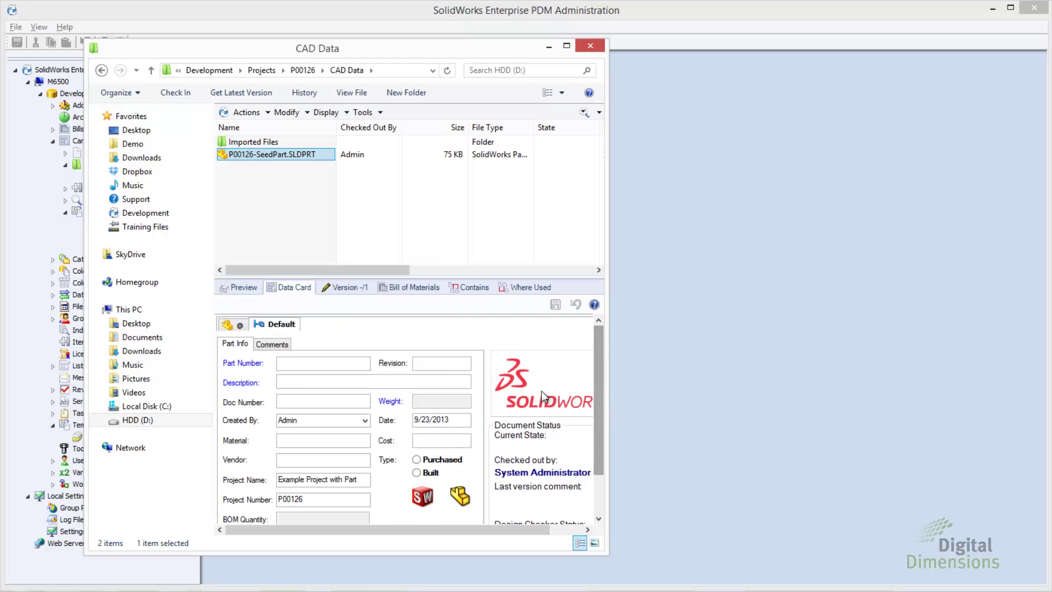